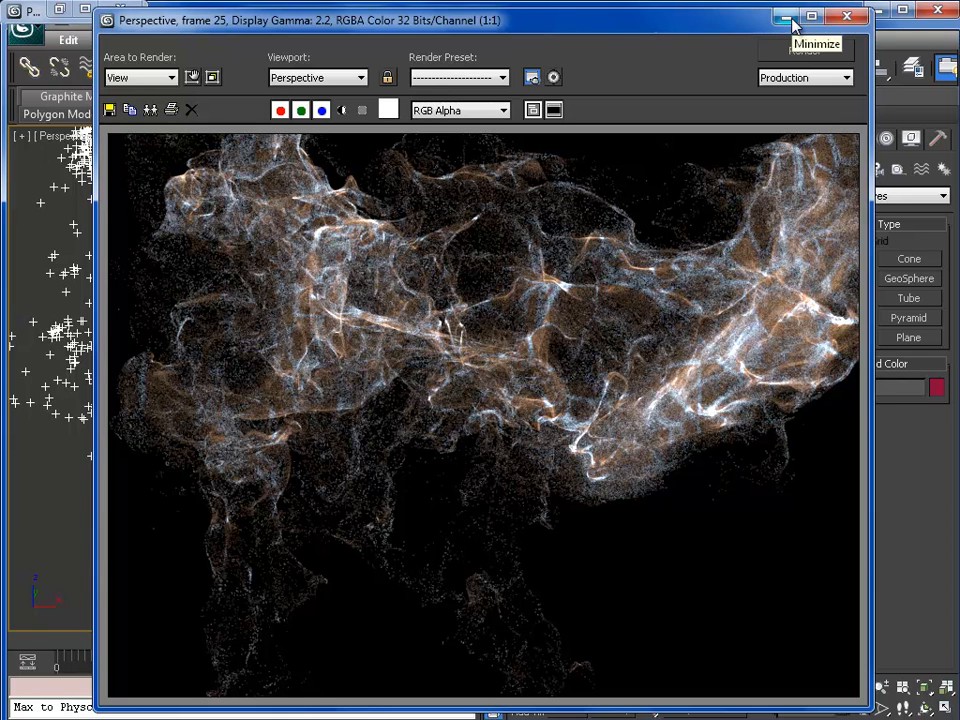
- Create a new global channel override set in Krakatoa's Global Render Values
left_click(791, 22)
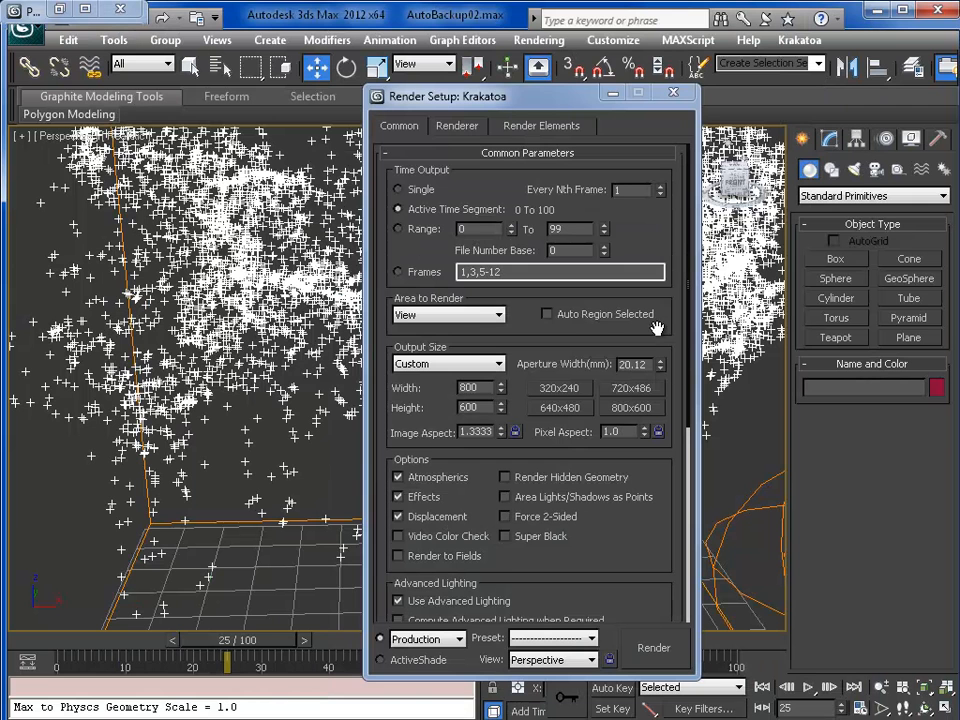
left_click(477, 131)
left_click(575, 225)
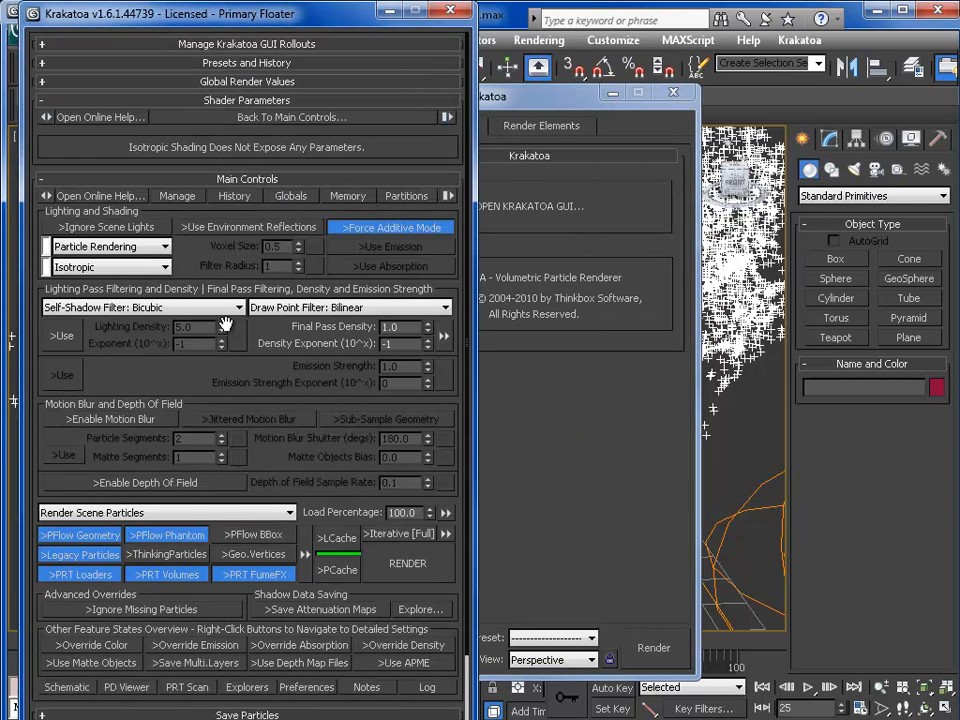
left_click(194, 84)
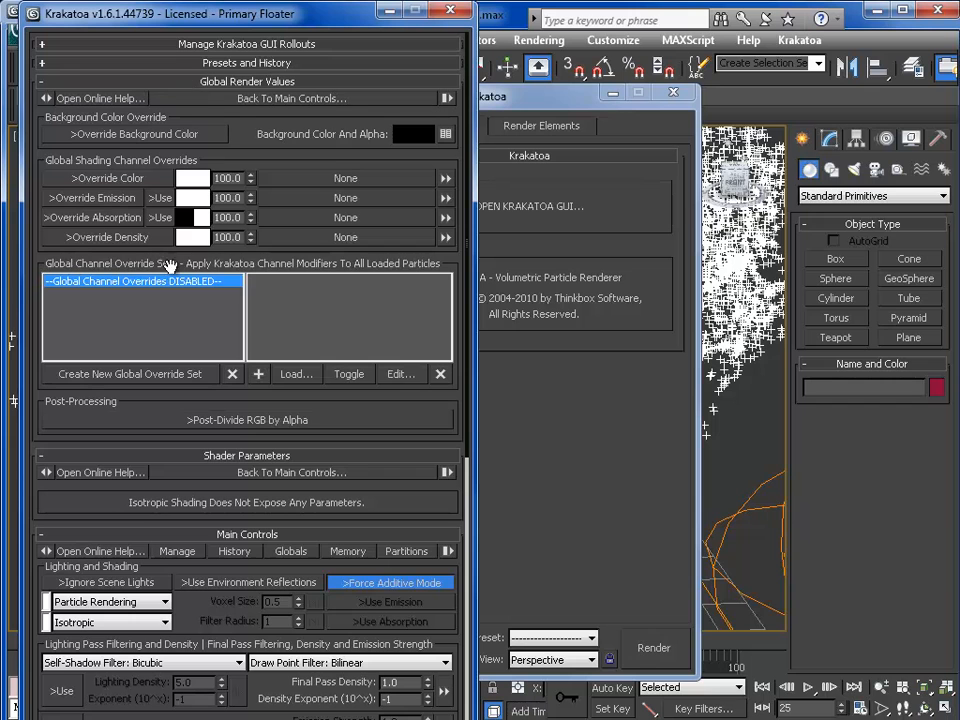
scroll(150, 250, "down", 1)
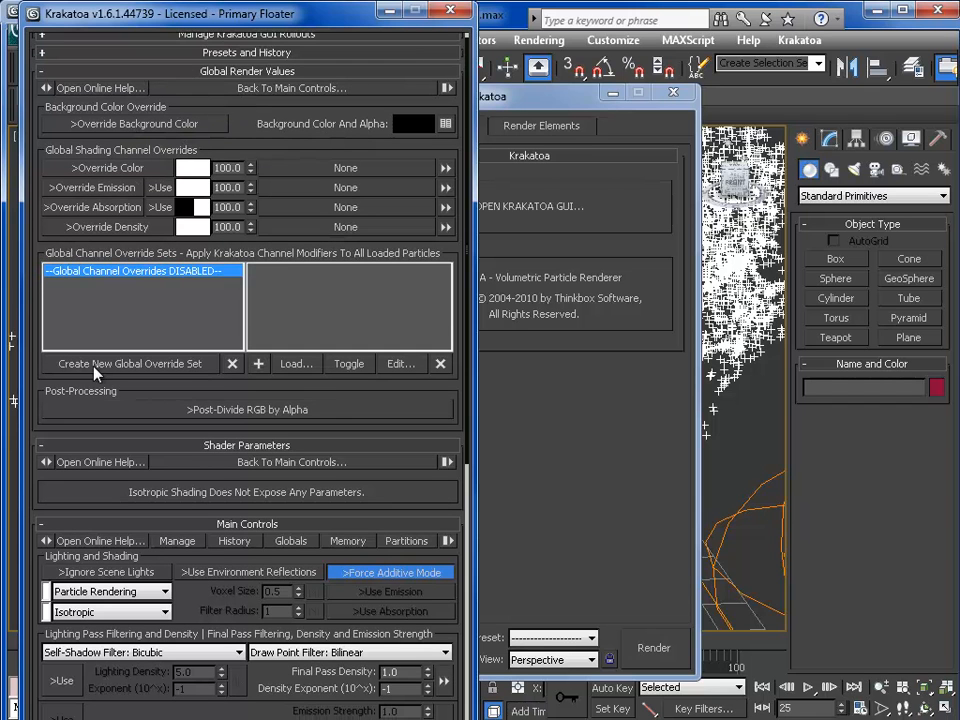
left_click(152, 366)
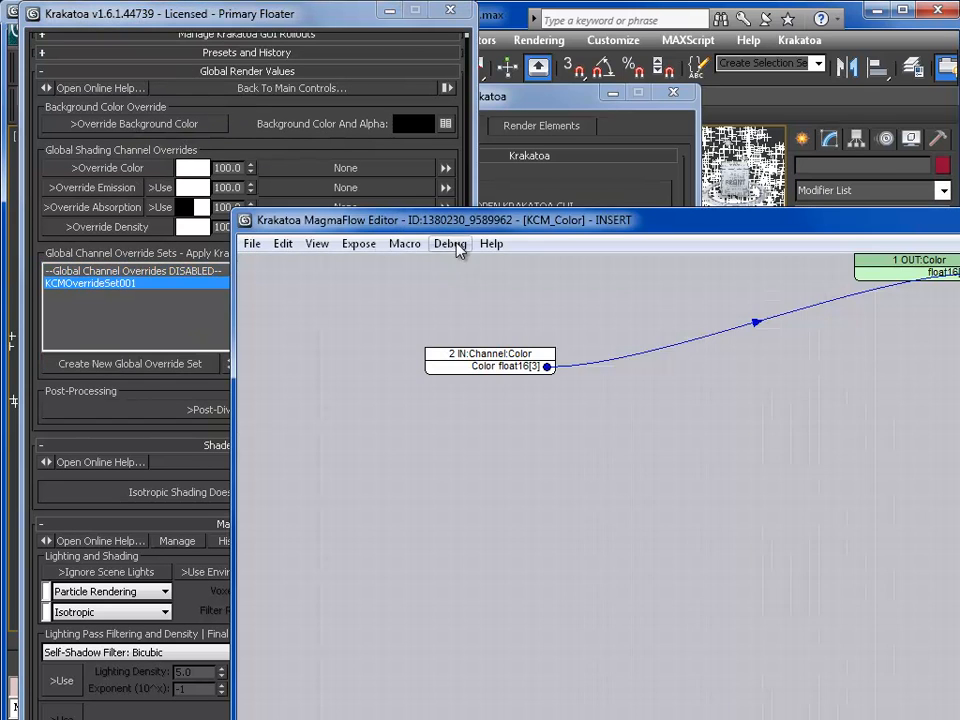
- Move the MagmaFlow Editor window into view and place the Color channel input node higher in the flow
left_click_drag(476, 221, 340, 78)
middle_click_drag(507, 297, 458, 481)
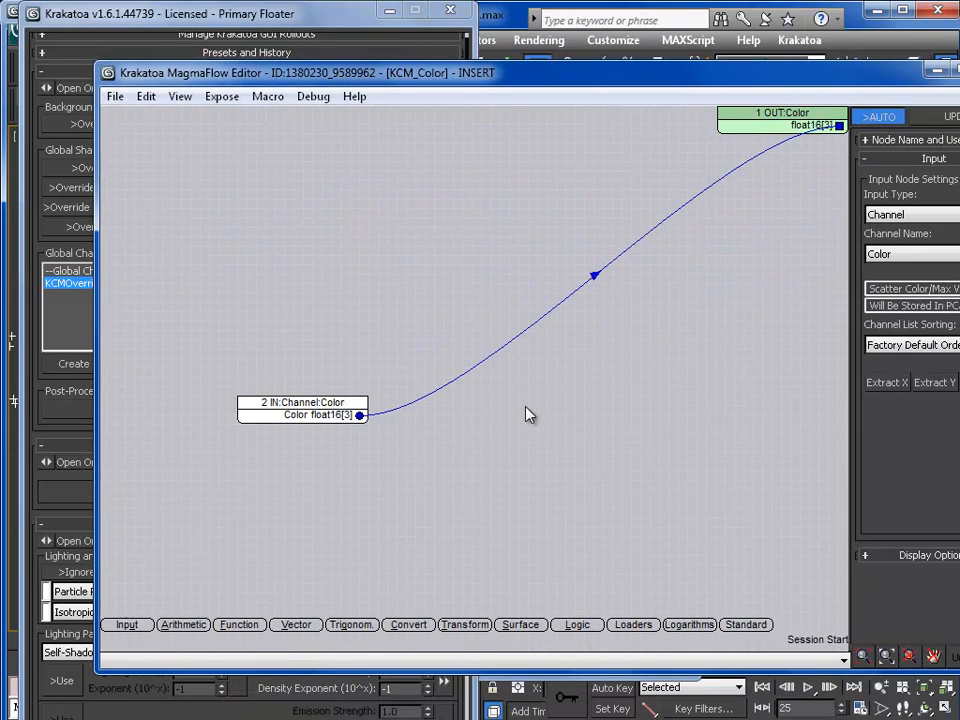
middle_click_drag(525, 407, 553, 414)
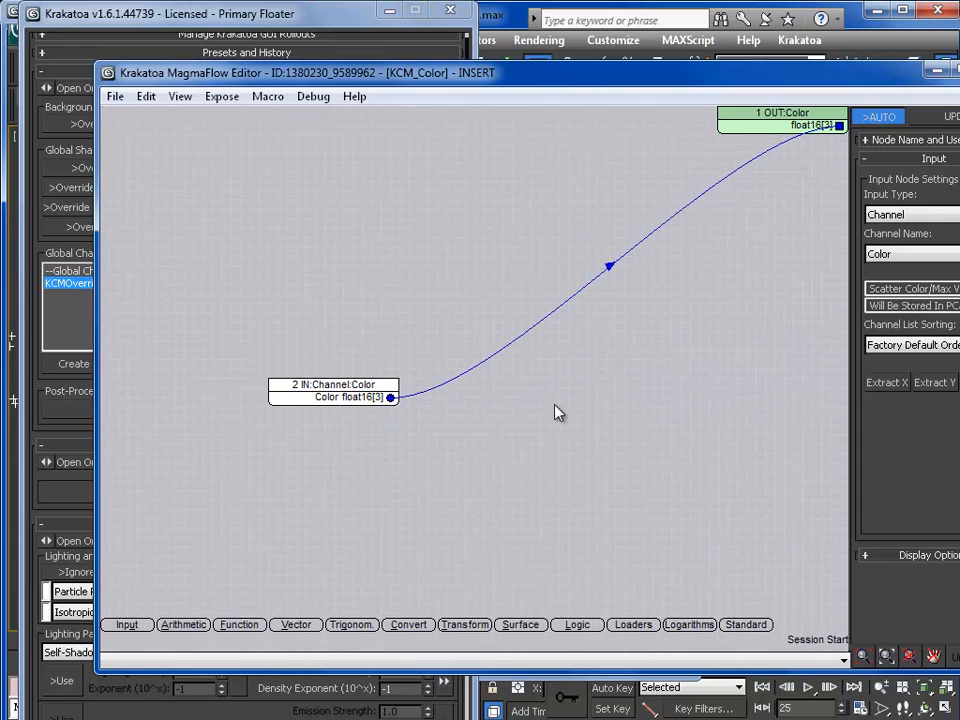
middle_click_drag(557, 412, 573, 427)
middle_click_drag(466, 305, 588, 404)
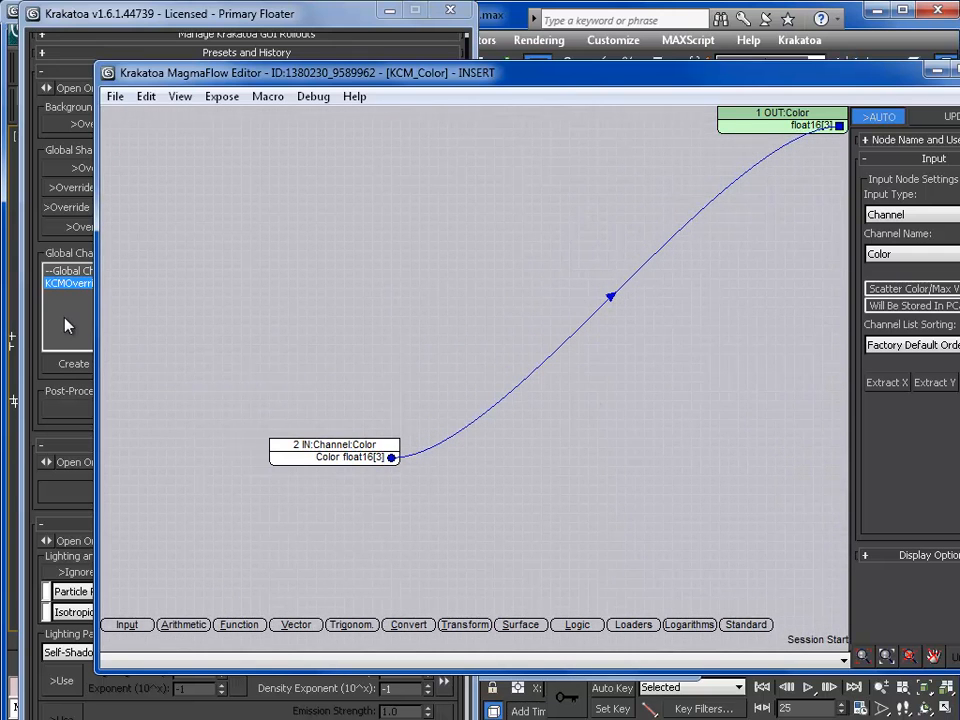
middle_click_drag(300, 326, 385, 353)
left_click_drag(330, 454, 243, 192)
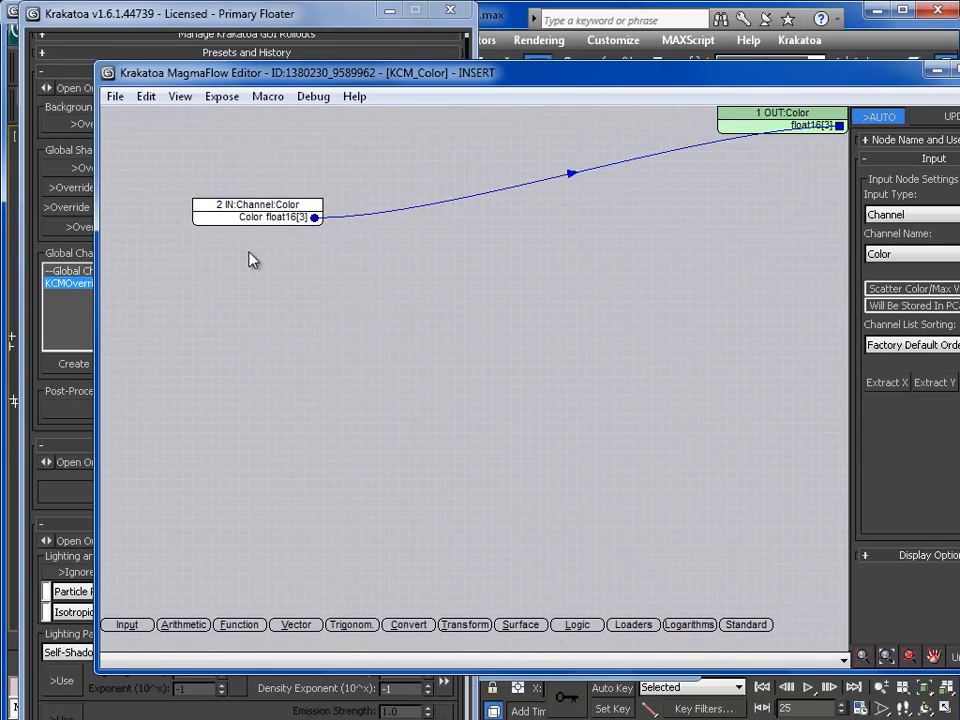
- Minimize the Krakatoa floater and the MagmaFlow Editor, and open Particle View at Event 001
left_click(402, 12)
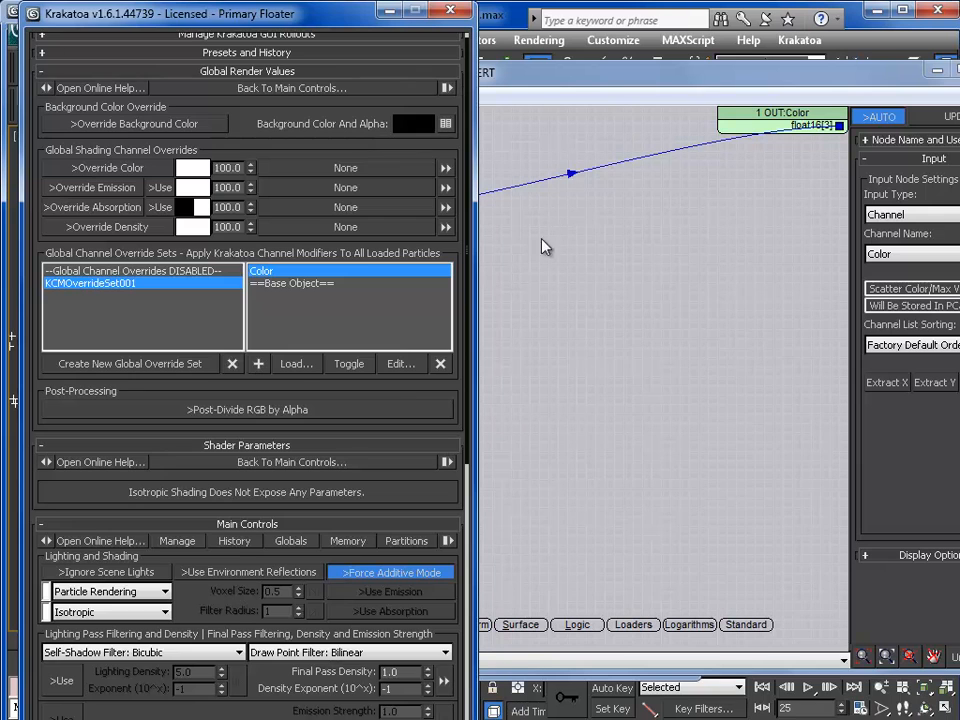
left_click(390, 12)
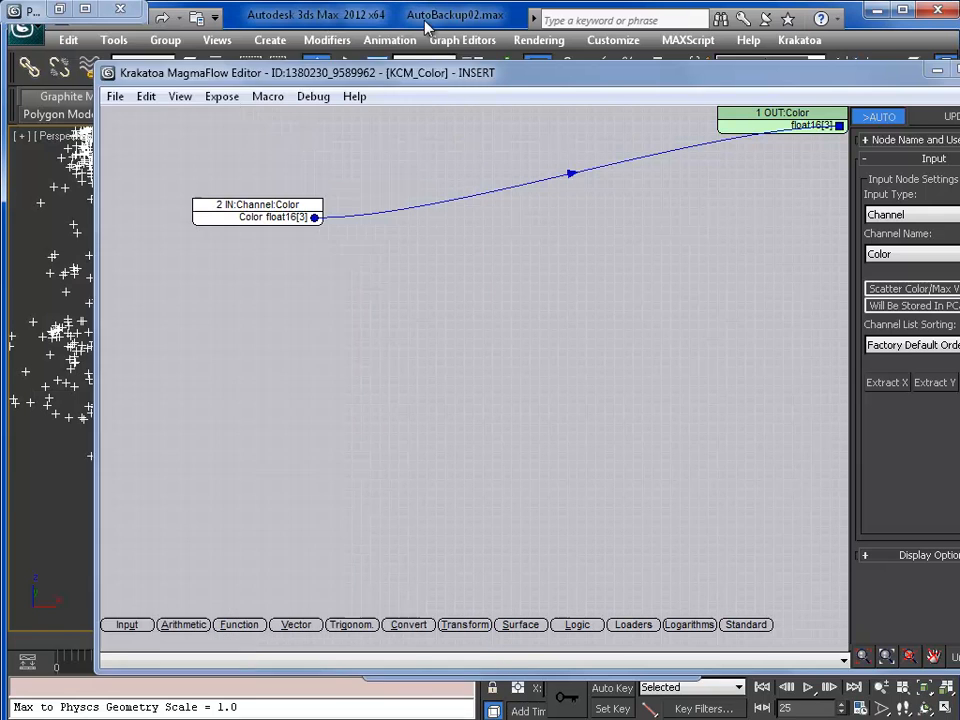
left_click(937, 71)
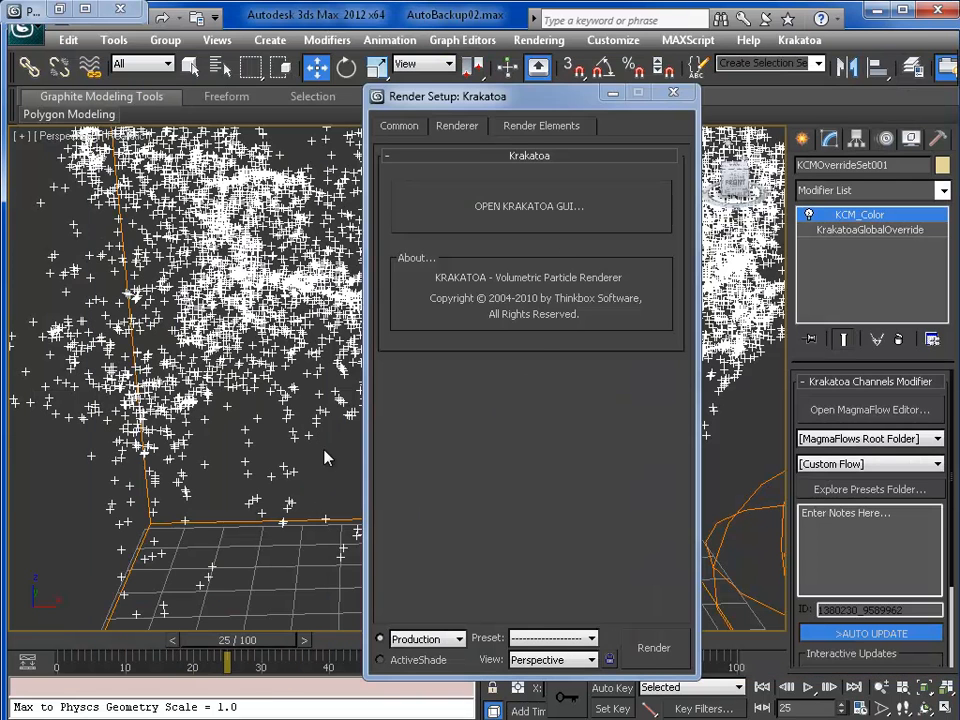
key("6")
middle_click_drag(438, 215, 438, 95)
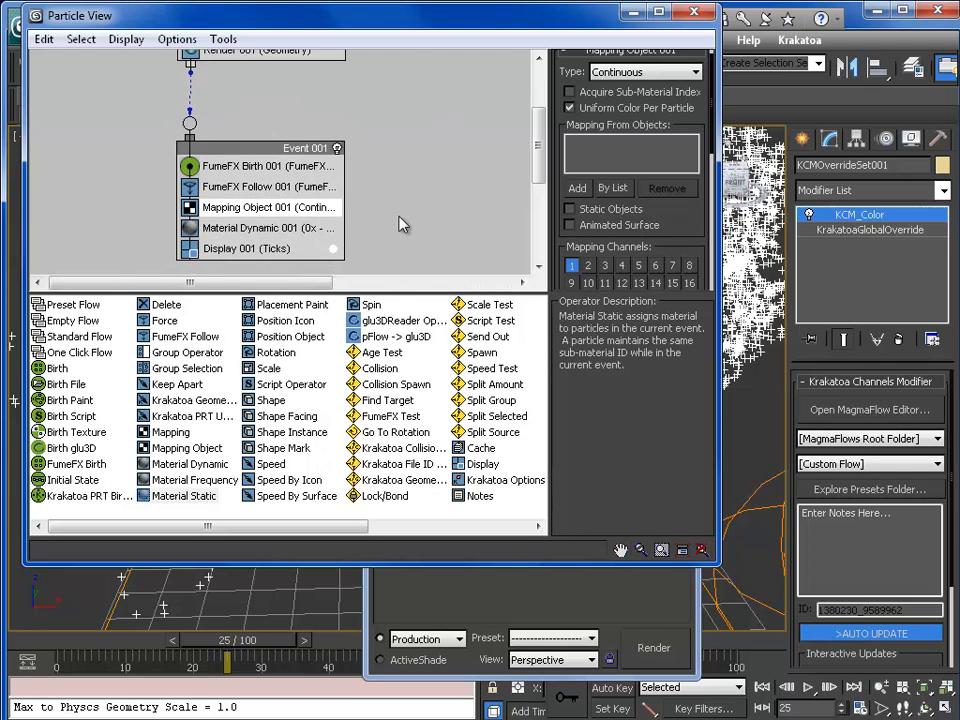
- Add a Delete operator to Event 001 that removes particles by age, with life span 15 and variation 5
left_click_drag(166, 304, 226, 250)
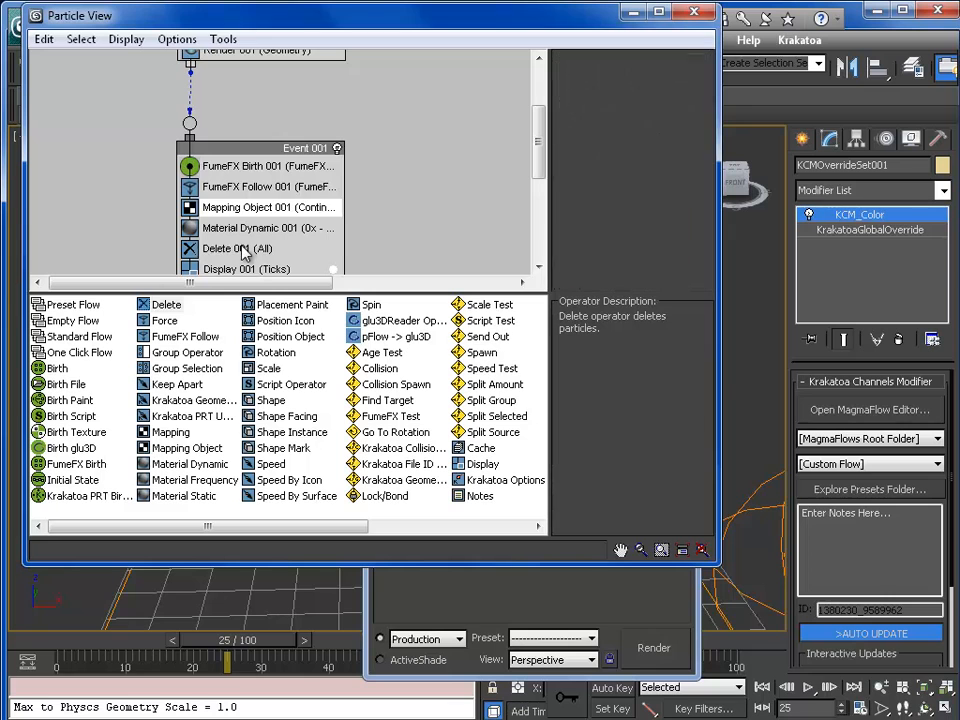
left_click(243, 250)
left_click(572, 133)
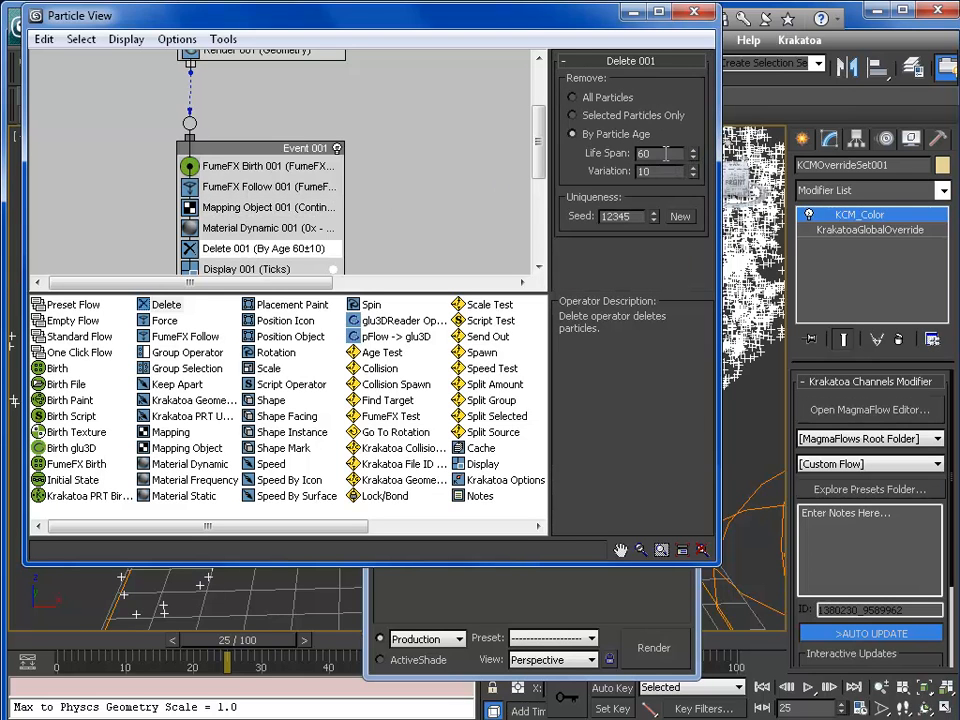
type("1")
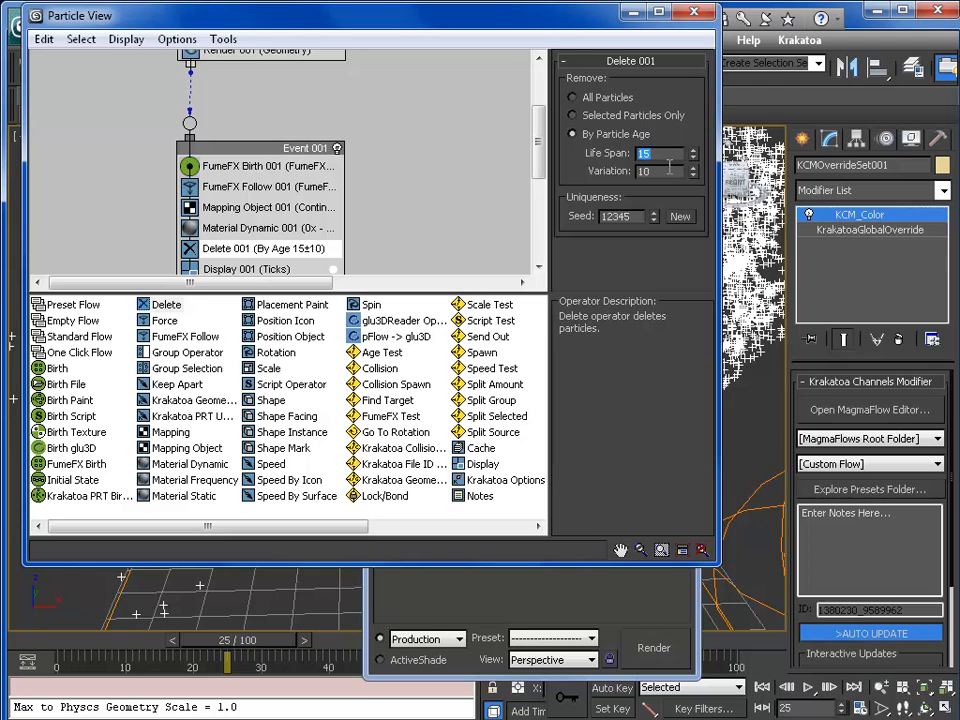
type("5")
key("Return")
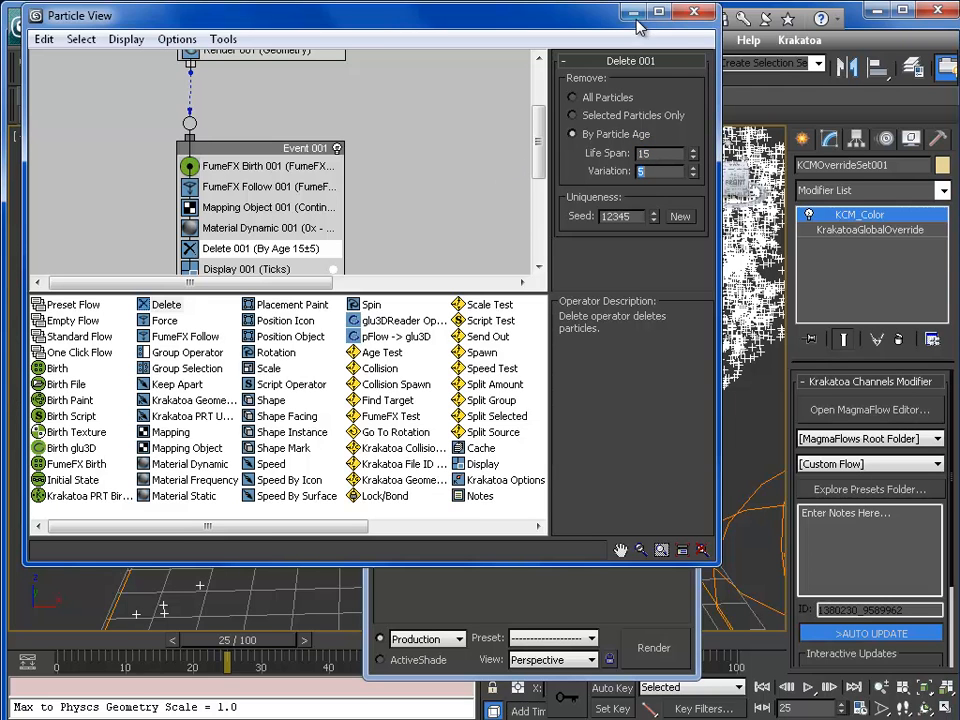
left_click(633, 13)
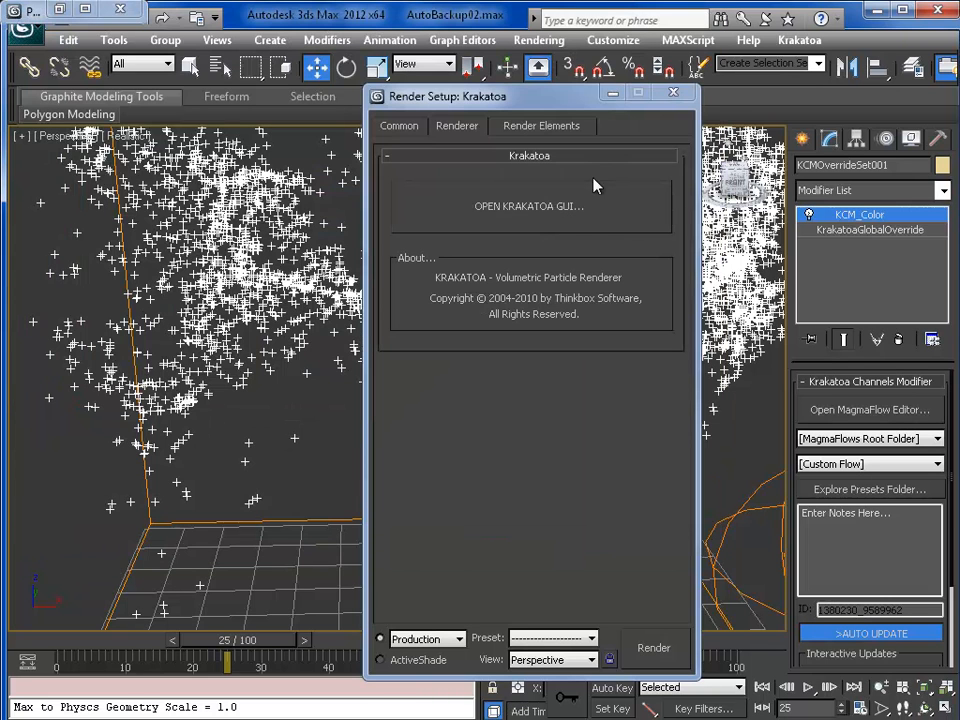
- Return to the MagmaFlow Editor and set the output node's channel to TextureCoord
left_click(886, 524)
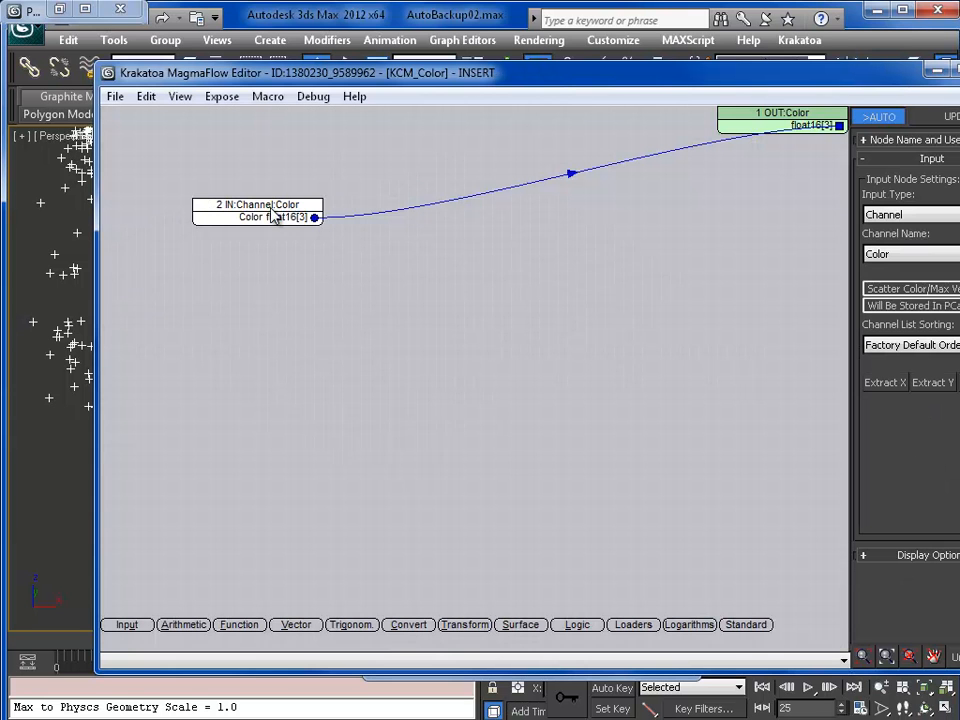
left_click(815, 123)
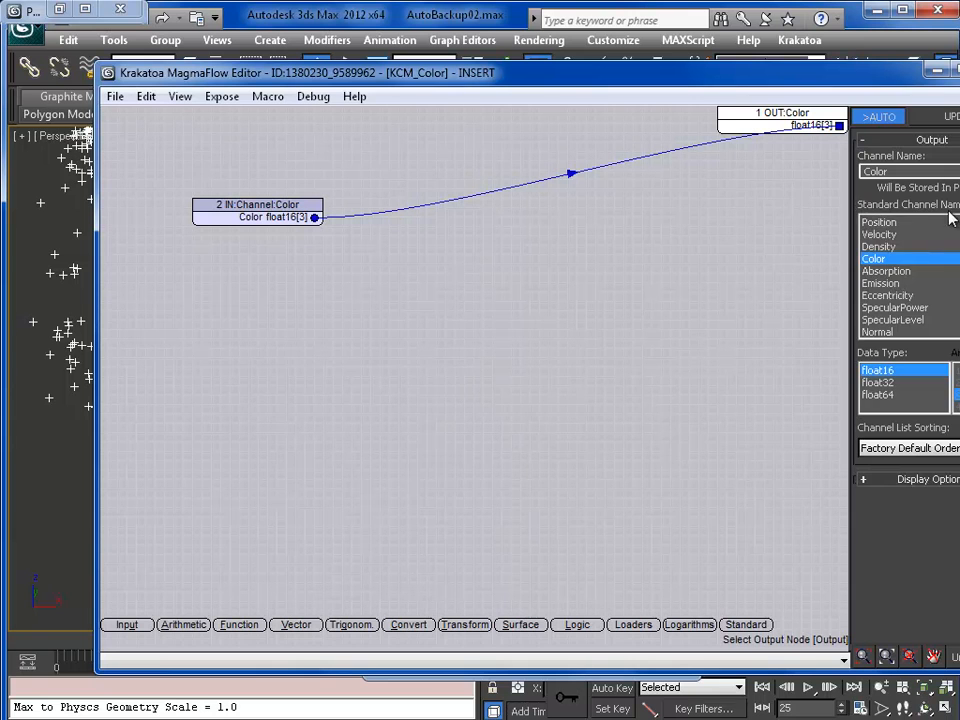
scroll(909, 277, "down", 10)
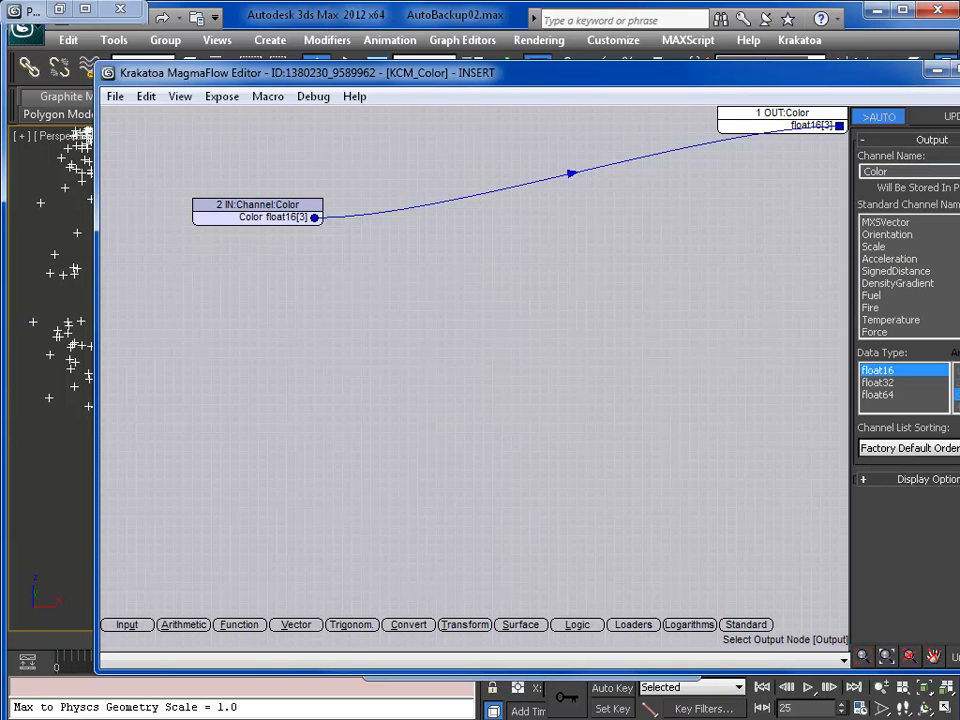
scroll(897, 277, "up", 3)
scroll(909, 277, "down", 10)
scroll(909, 277, "up", 7)
left_click(912, 223)
- Delete the Color channel input node from the flow
left_click_drag(348, 268, 300, 255)
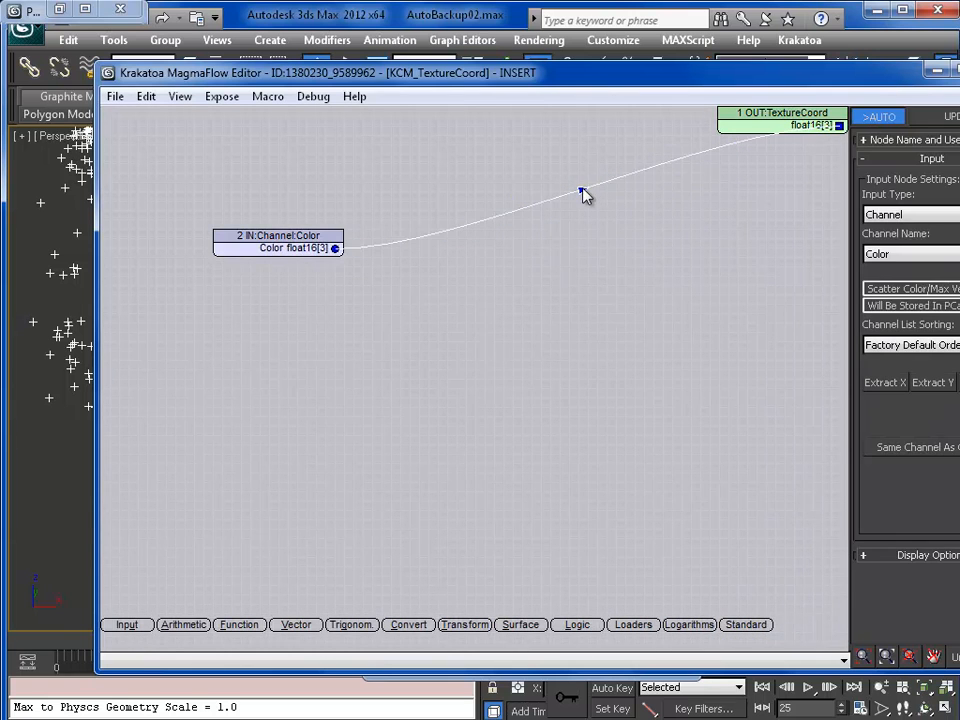
left_click(583, 195)
left_click(268, 246)
key("Delete")
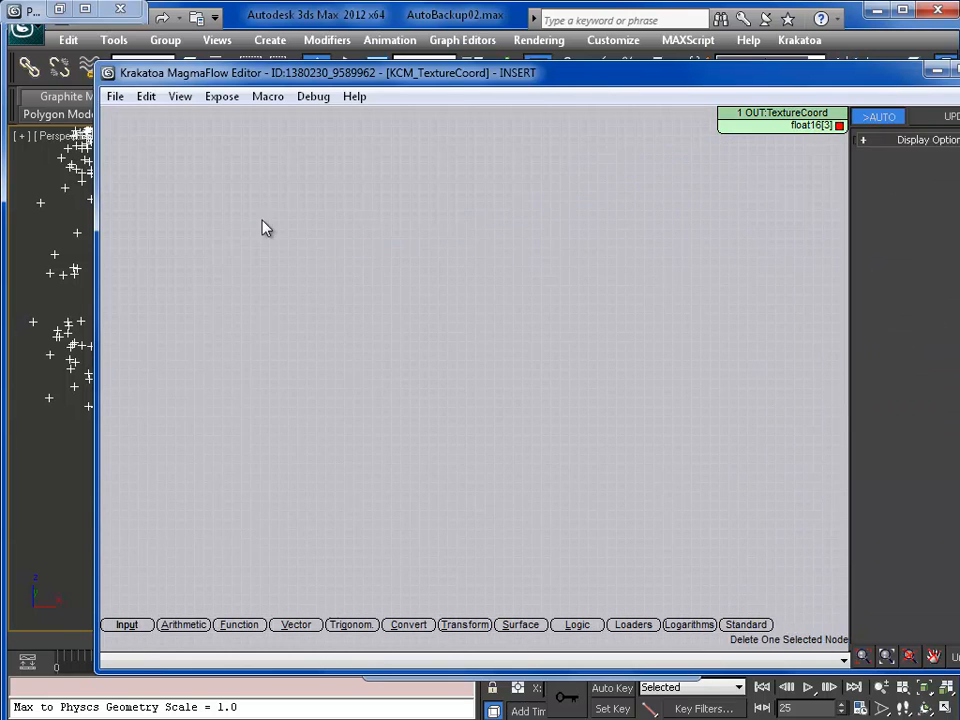
- Add an Age channel input and place it near the upper-left corner of the flow
right_click(262, 228)
mouse_move(266, 229)
mouse_move(631, 237)
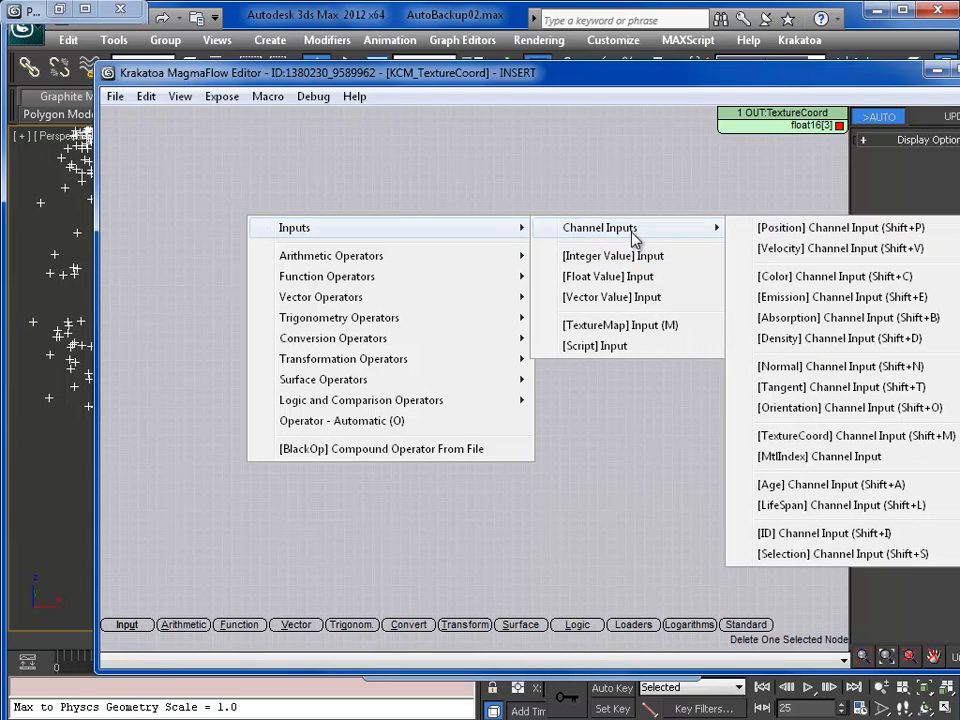
left_click(806, 486)
left_click_drag(310, 238, 233, 188)
- Add a LifeSpan channel input and place it below the Age input
right_click(211, 284)
mouse_move(306, 302)
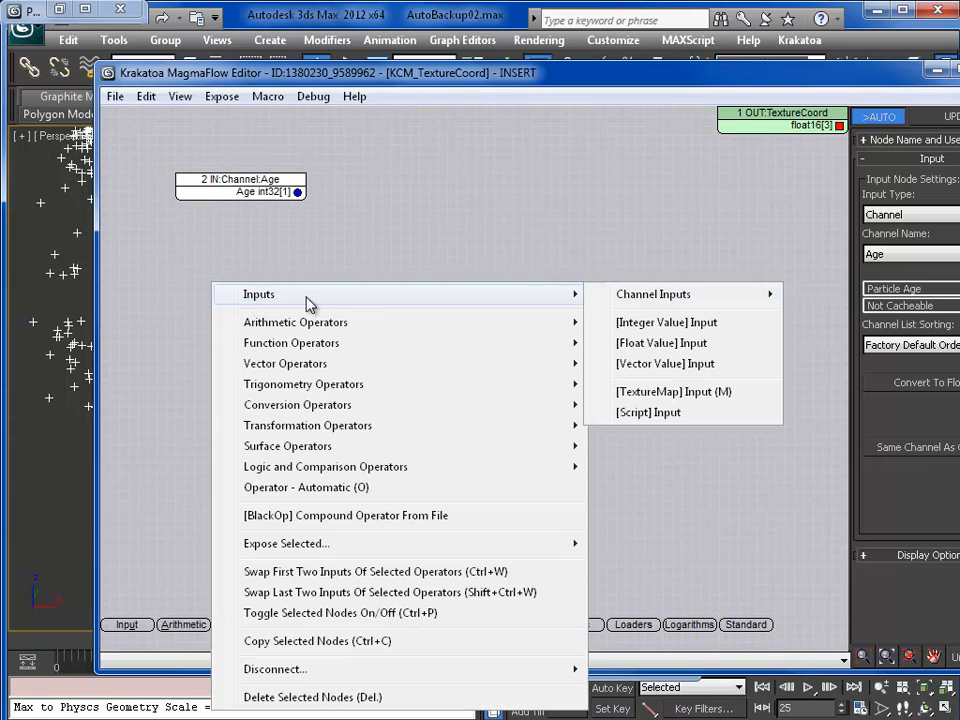
mouse_move(690, 302)
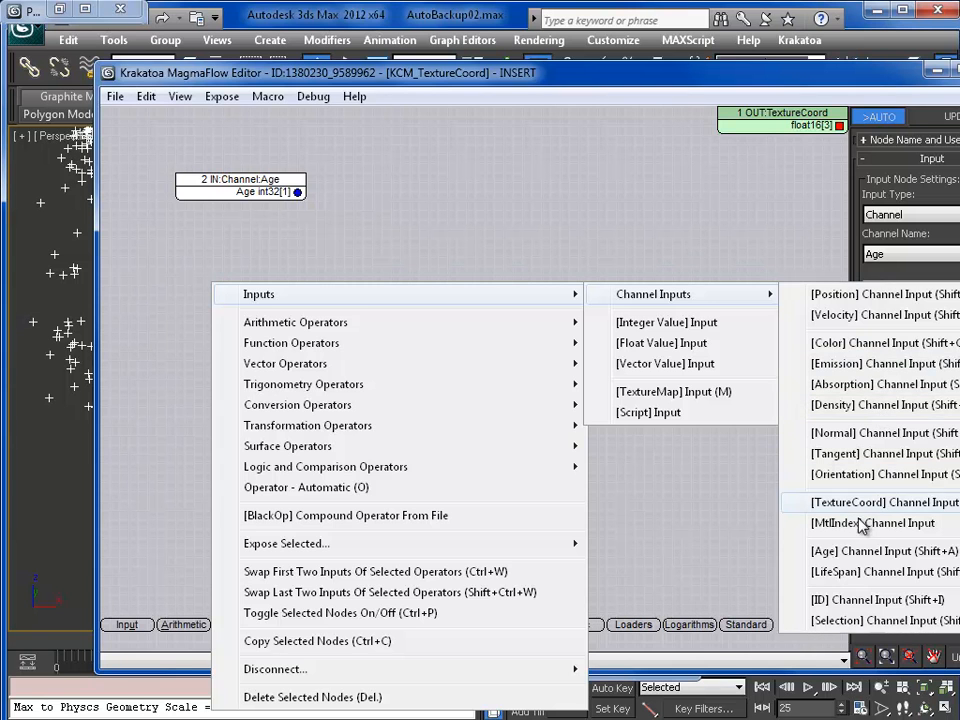
left_click(850, 571)
left_click_drag(283, 305, 231, 318)
- Convert both the Age and LifeSpan inputs to float with ToFloat operators
left_click(925, 382)
left_click(250, 331)
left_click(915, 382)
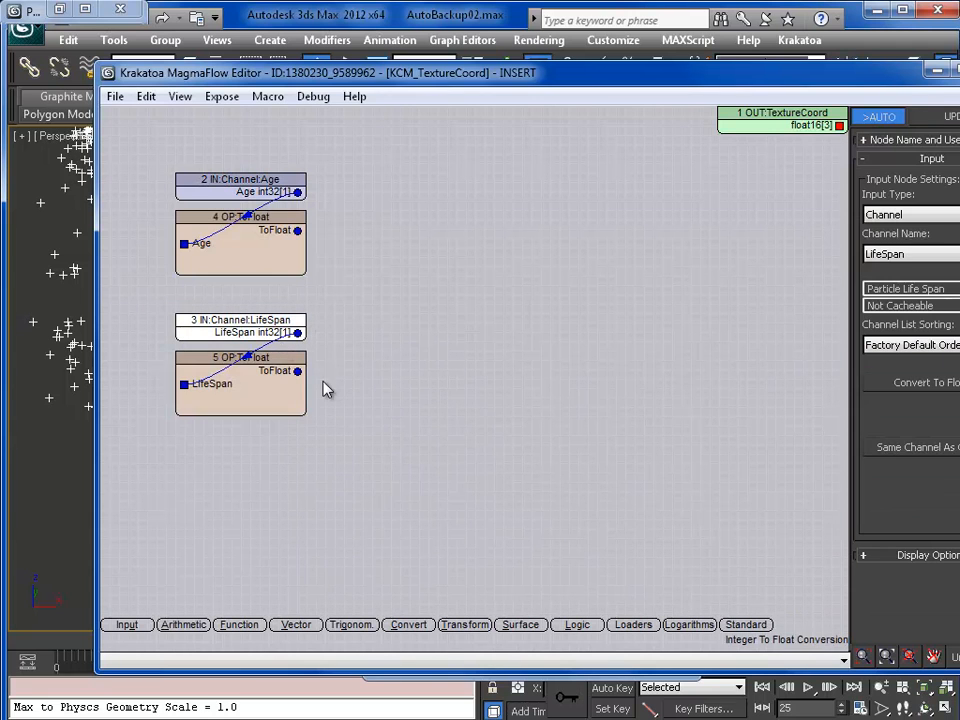
- Add a Divide operator and connect Age's ToFloat to its first input and LifeSpan's ToFloat to its second
right_click(495, 228)
left_click(445, 274)
right_click(497, 257)
mouse_move(767, 302)
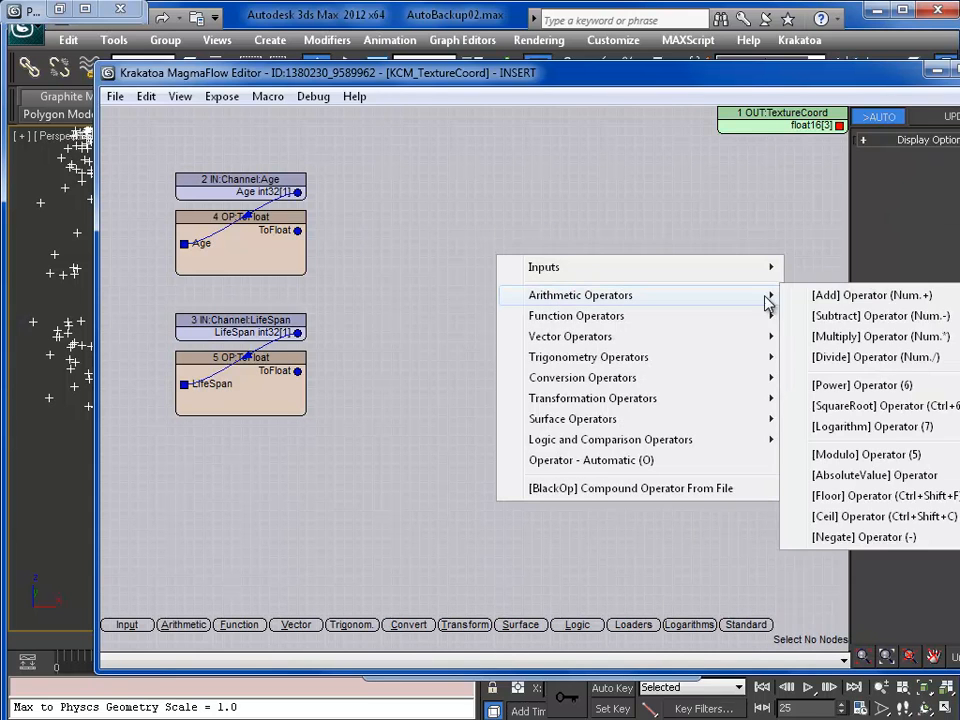
left_click(862, 357)
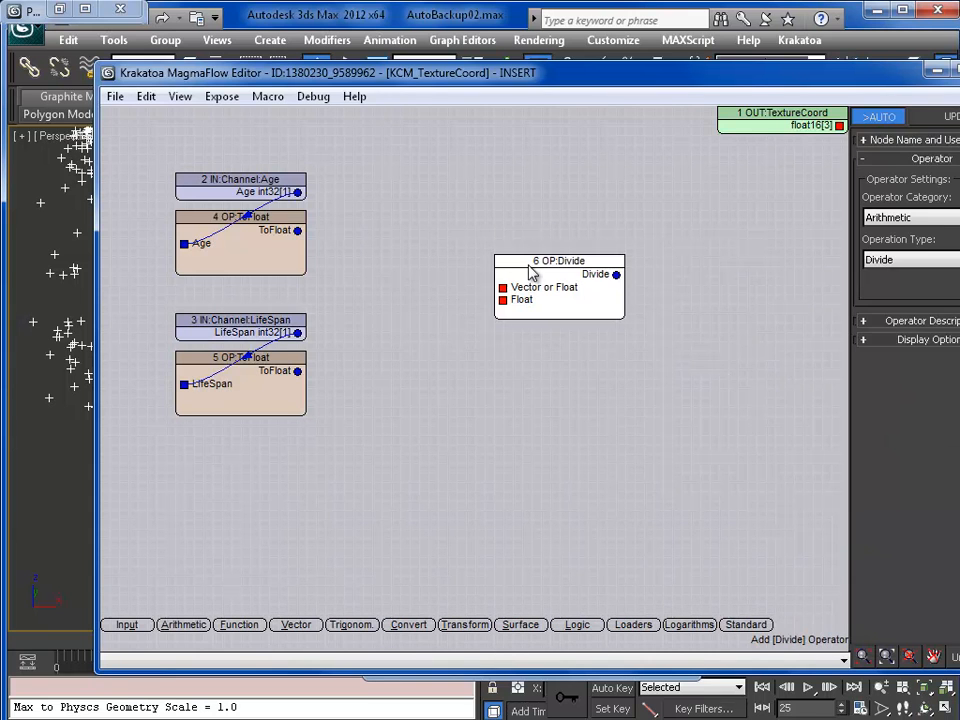
left_click_drag(530, 272, 408, 227)
left_click_drag(298, 231, 381, 244)
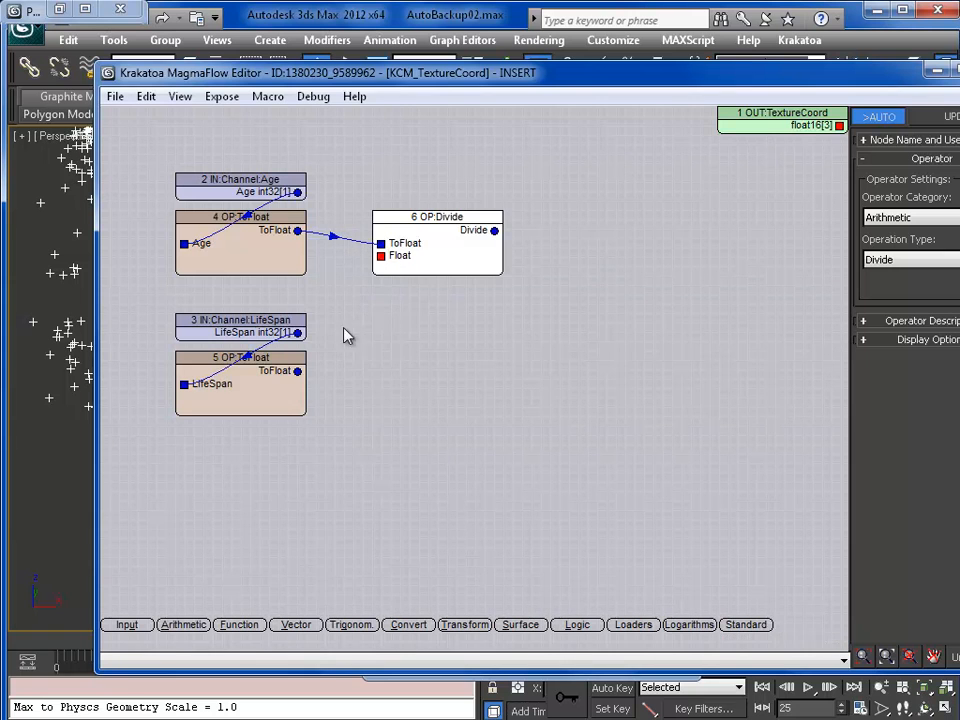
left_click_drag(302, 385, 381, 255)
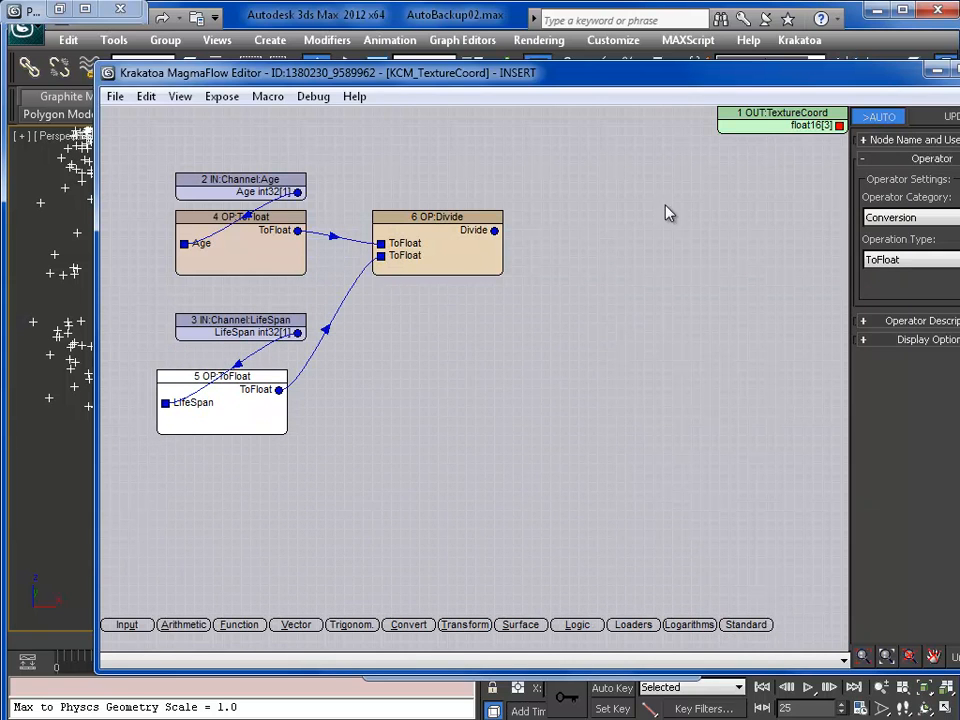
- Add a ToVector conversion operator and connect the Divide result to its X input
right_click(604, 208)
left_click(585, 279)
right_click(611, 233)
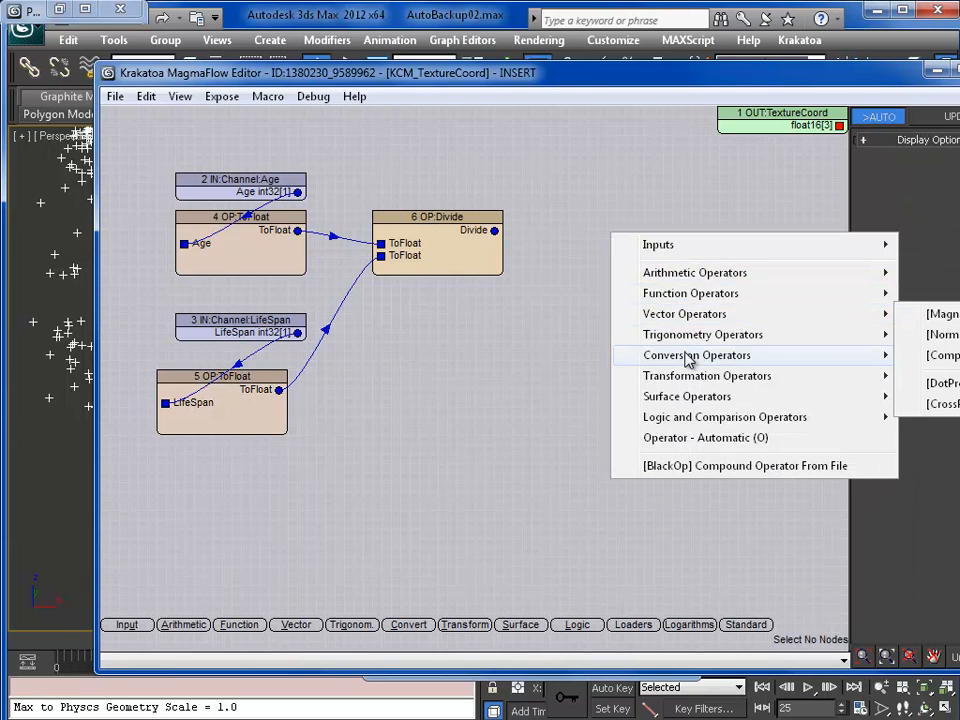
mouse_move(686, 356)
left_click(955, 400)
left_click_drag(617, 265, 494, 230)
left_click(677, 279)
- Add an input node below the Divide operator and connect the ToVector result to the TextureCoord output
right_click(591, 368)
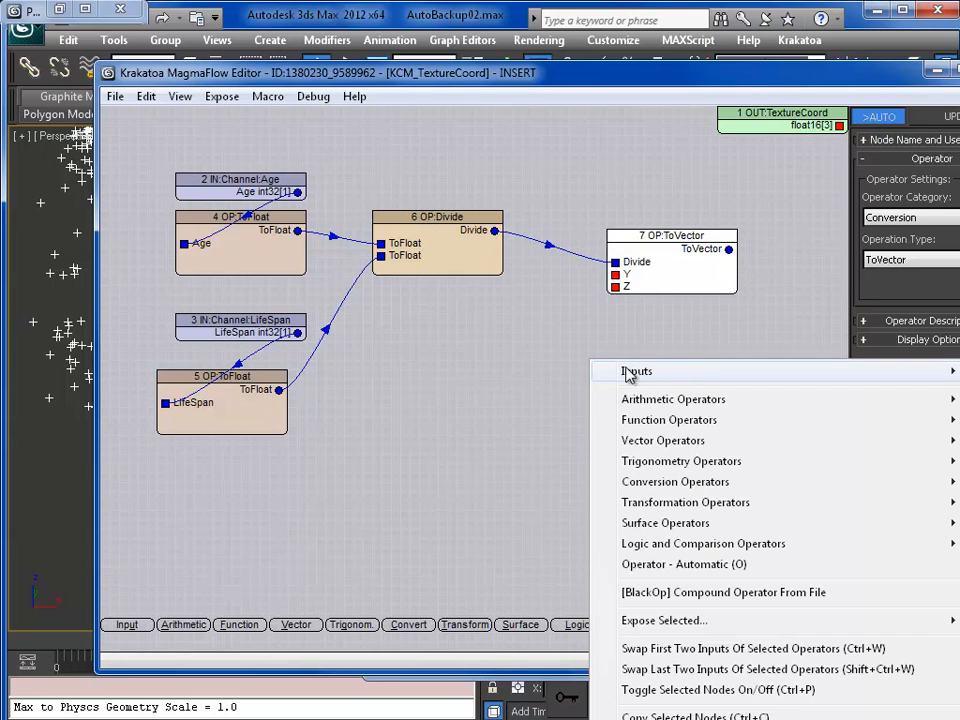
left_click(957, 392)
left_click_drag(641, 375, 493, 331)
left_click(655, 241)
left_click_drag(729, 249, 839, 125)
- Select KCMOverrideSet001 among Krakatoa's global channel override sets
middle_click_drag(744, 313, 737, 339)
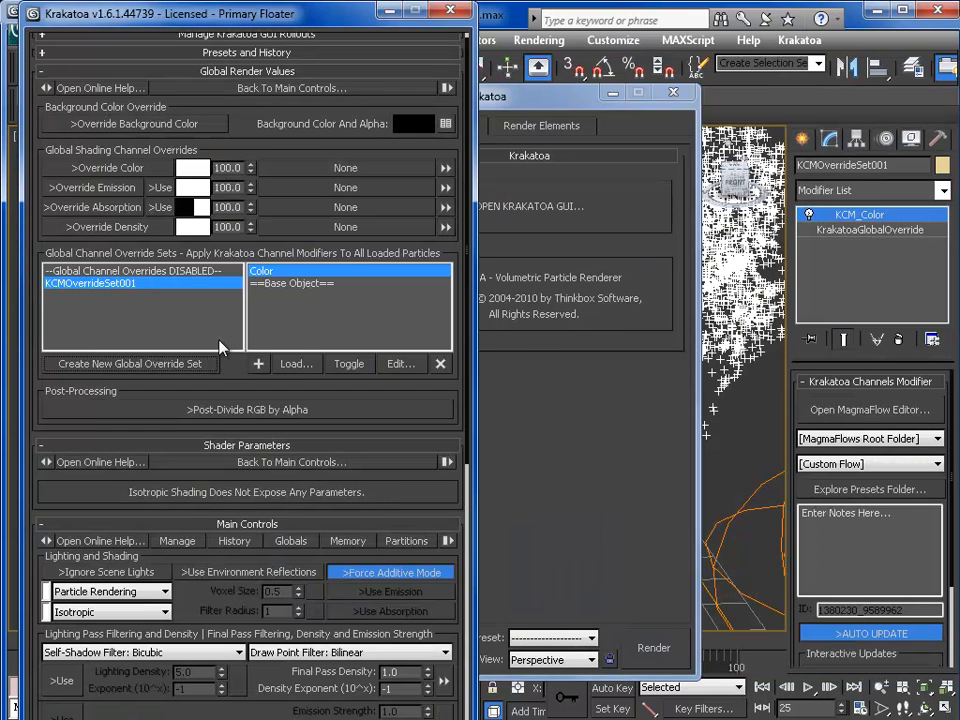
left_click(131, 281)
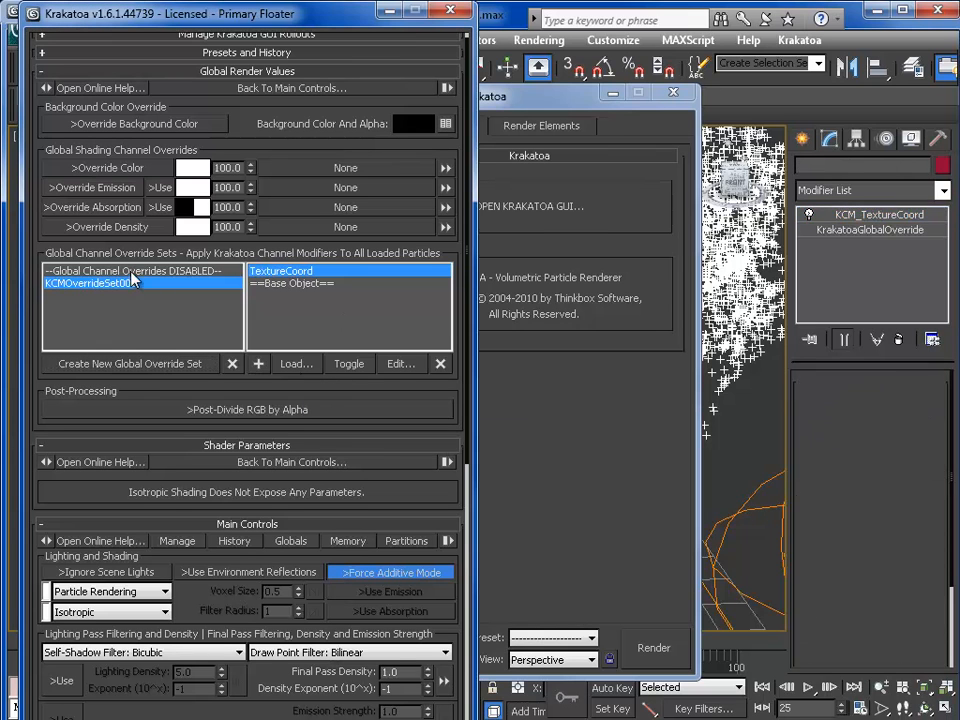
- Add a new Krakatoa Channels modifier to KCMOverrideSet001 above KCM_TextureCoord and open its MagmaFlow editor
left_click(115, 284)
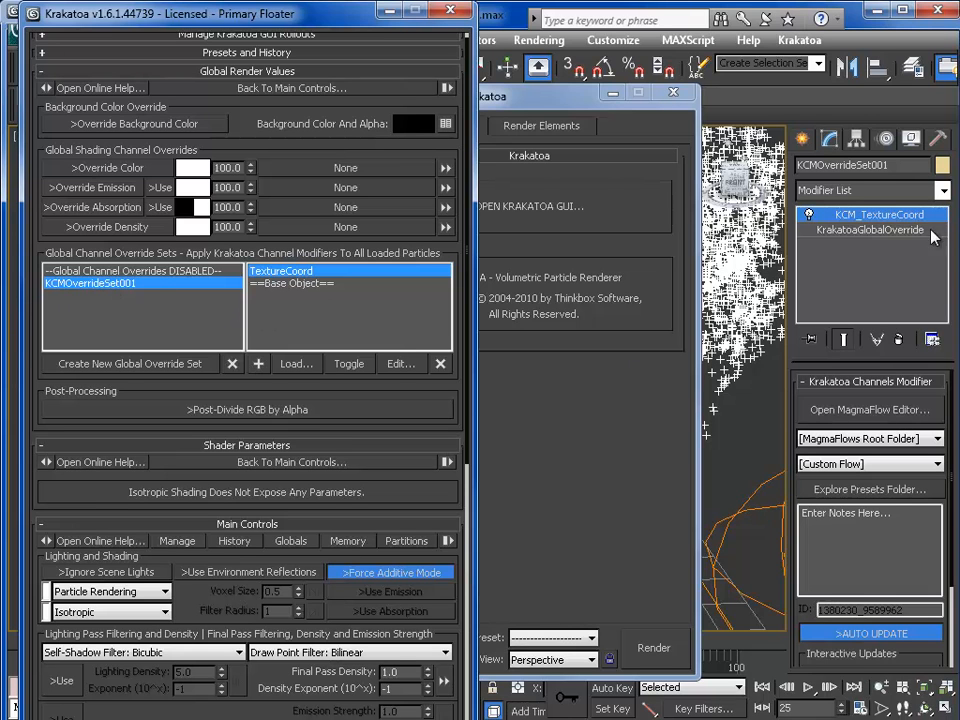
left_click(854, 231)
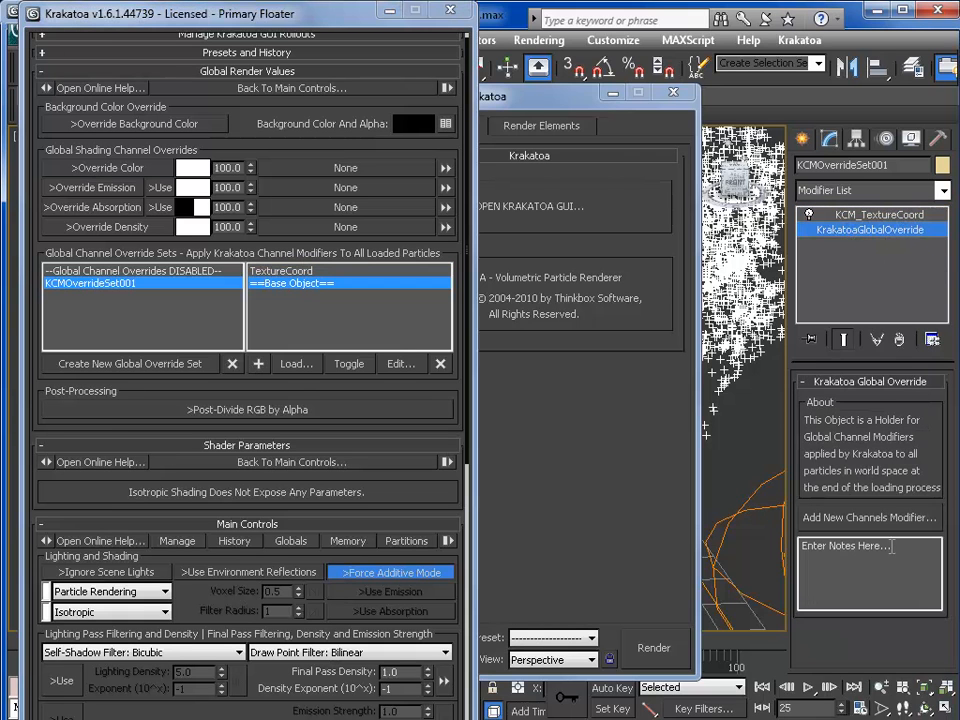
left_click(860, 521)
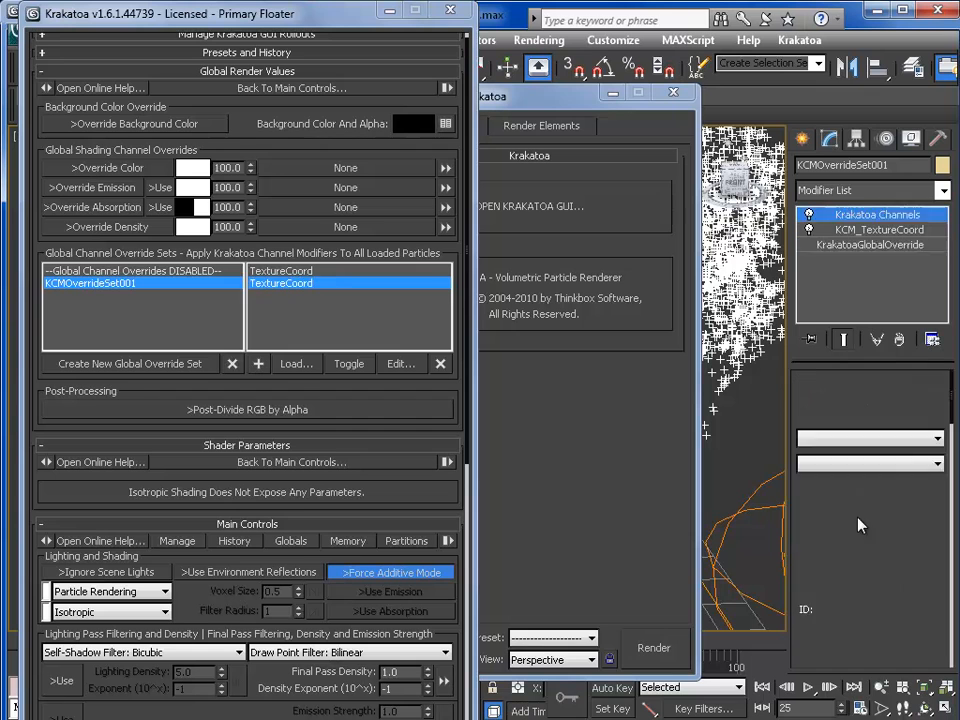
left_click(915, 245)
left_click(860, 215)
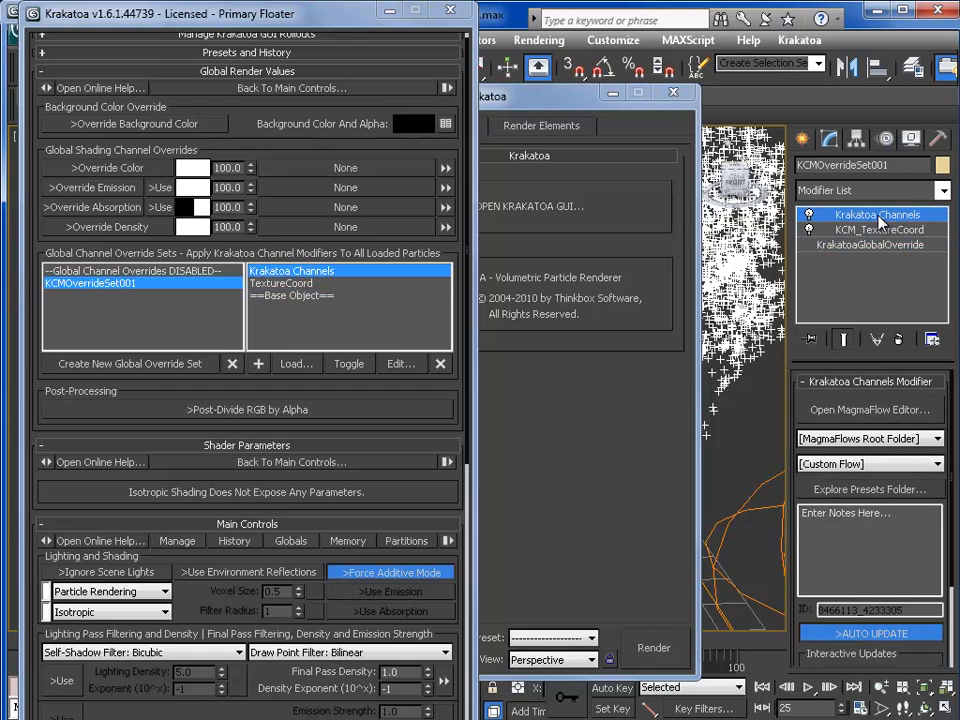
left_click(857, 418)
- Delete the connection between the Color input and the Color output, and move the Color input node away to free up space
left_click_drag(373, 208, 443, 292)
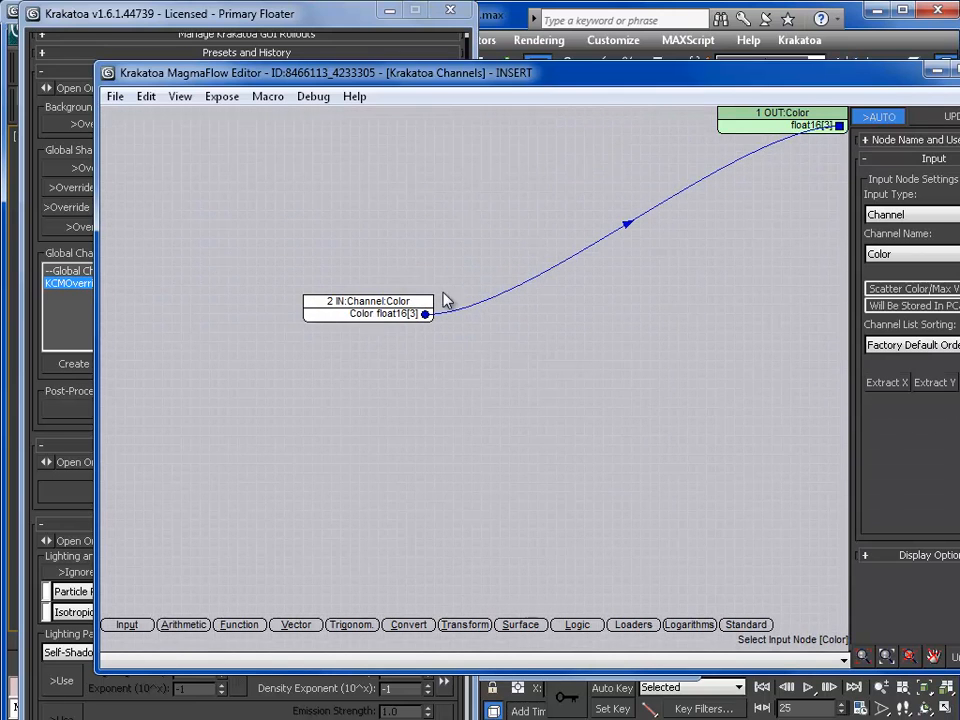
left_click_drag(354, 319, 233, 205)
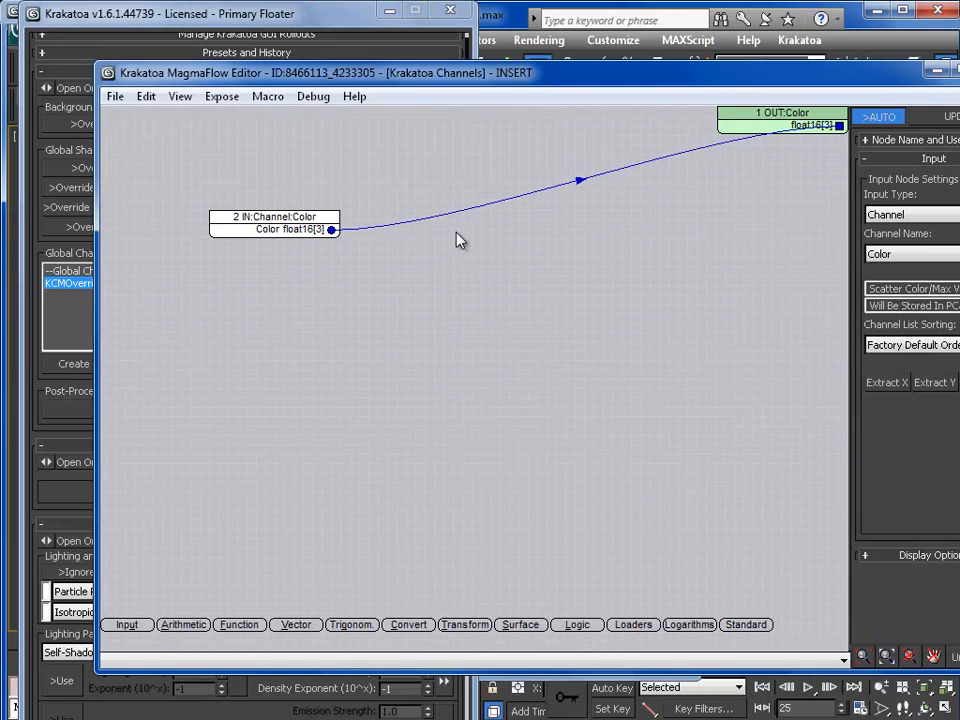
left_click(581, 188)
key("Delete")
left_click_drag(297, 215, 276, 151)
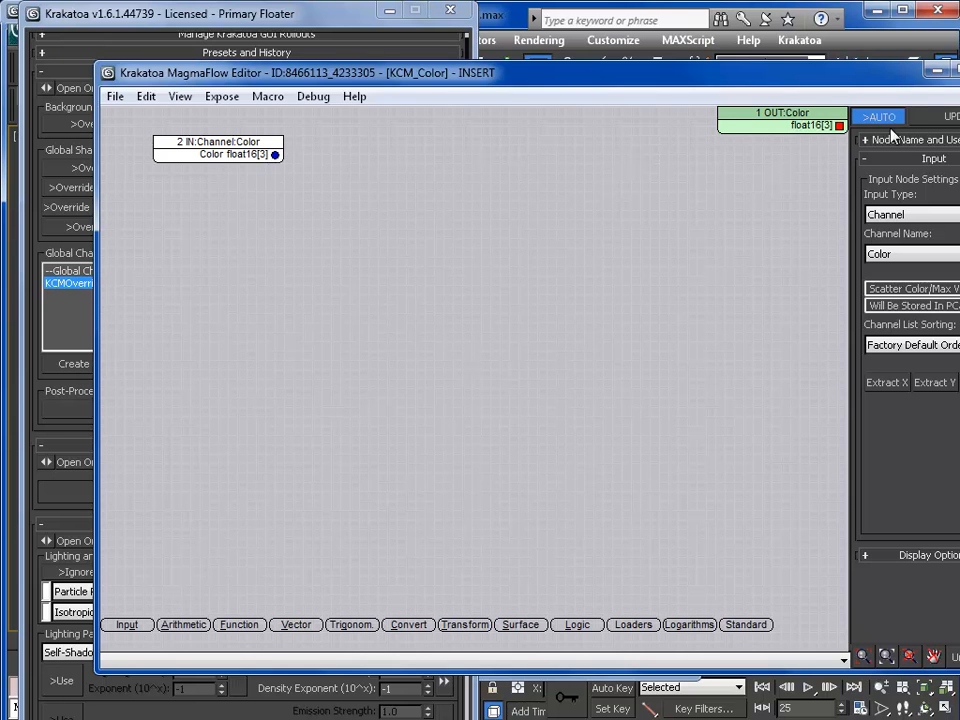
left_click_drag(241, 160, 251, 141)
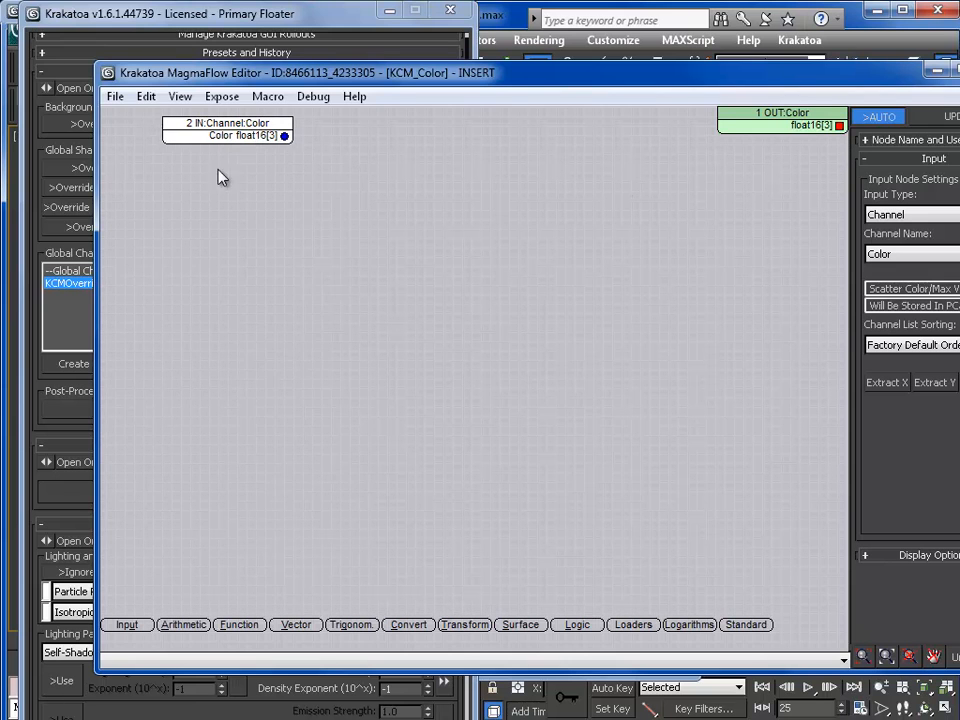
right_click(211, 198)
left_click(201, 201)
right_click(219, 202)
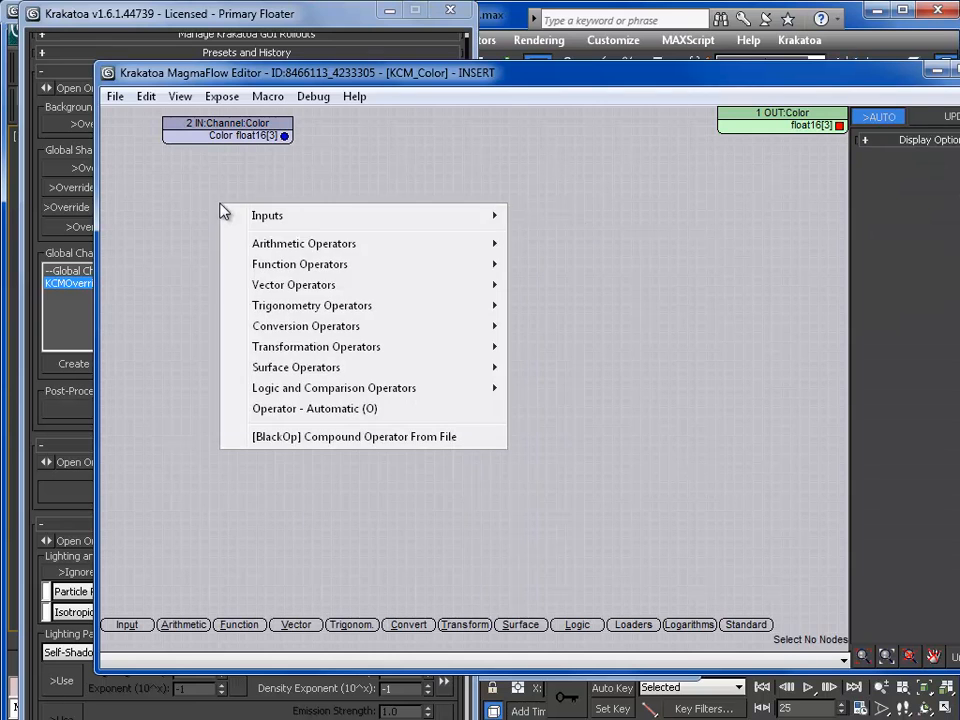
left_click(205, 215)
right_click(227, 312)
left_click(199, 313)
right_click(242, 266)
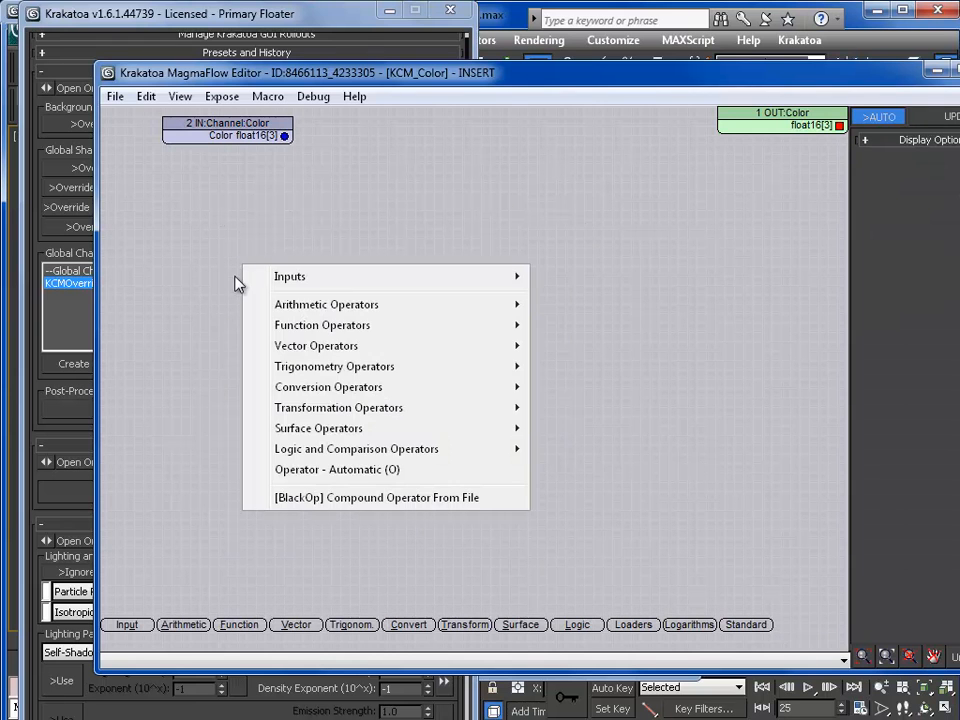
left_click(224, 289)
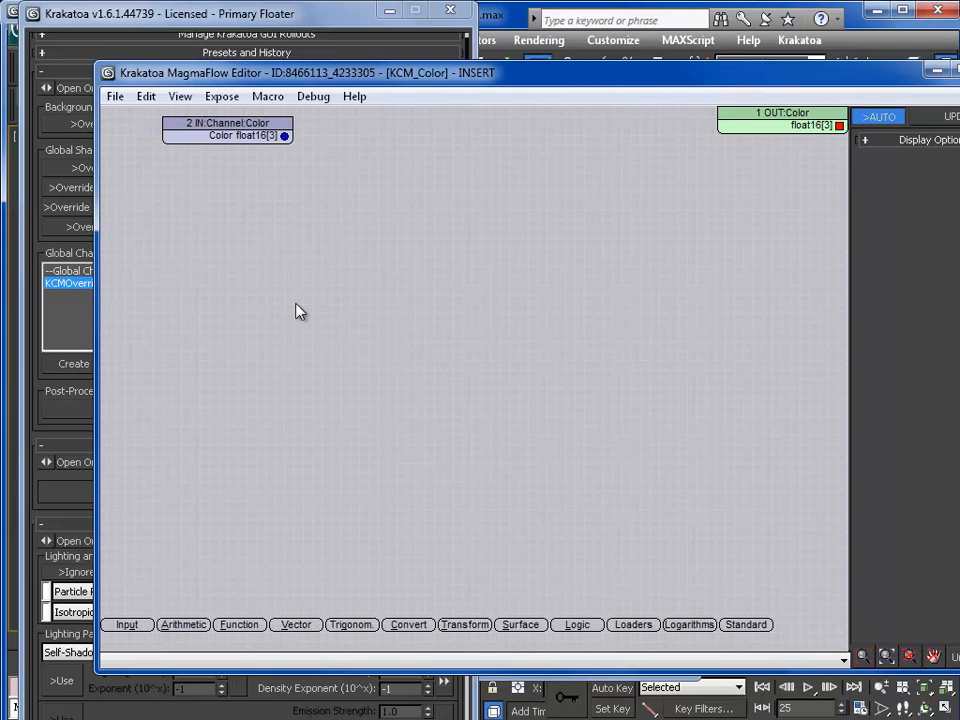
- Add a TextureMap input node below the Color channel input, line it up under that node and select it
middle_click_drag(279, 287, 310, 328)
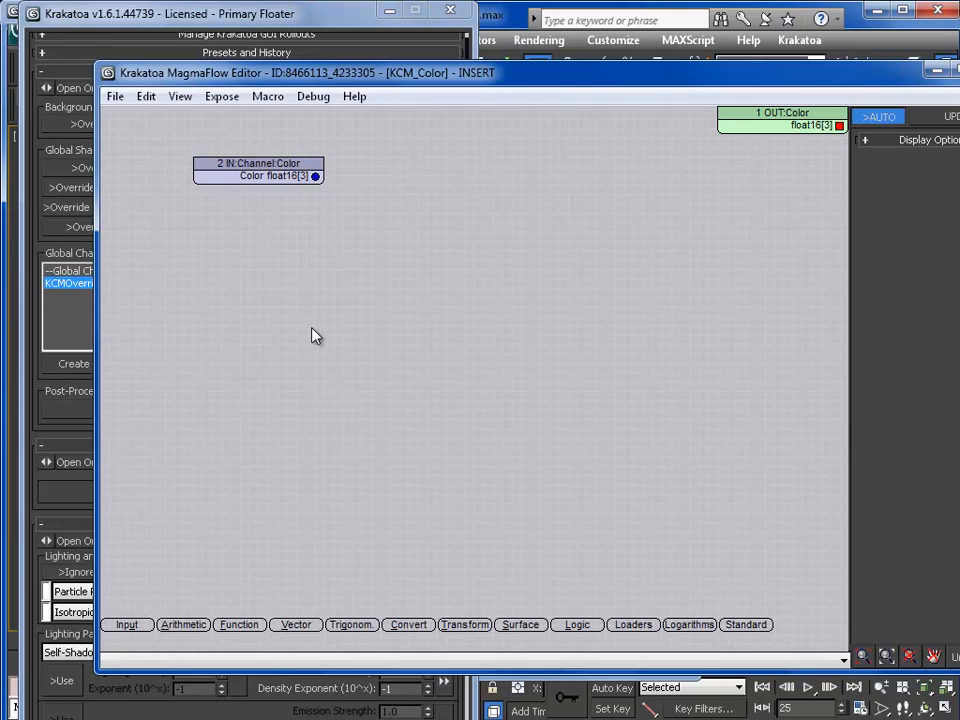
right_click(257, 302)
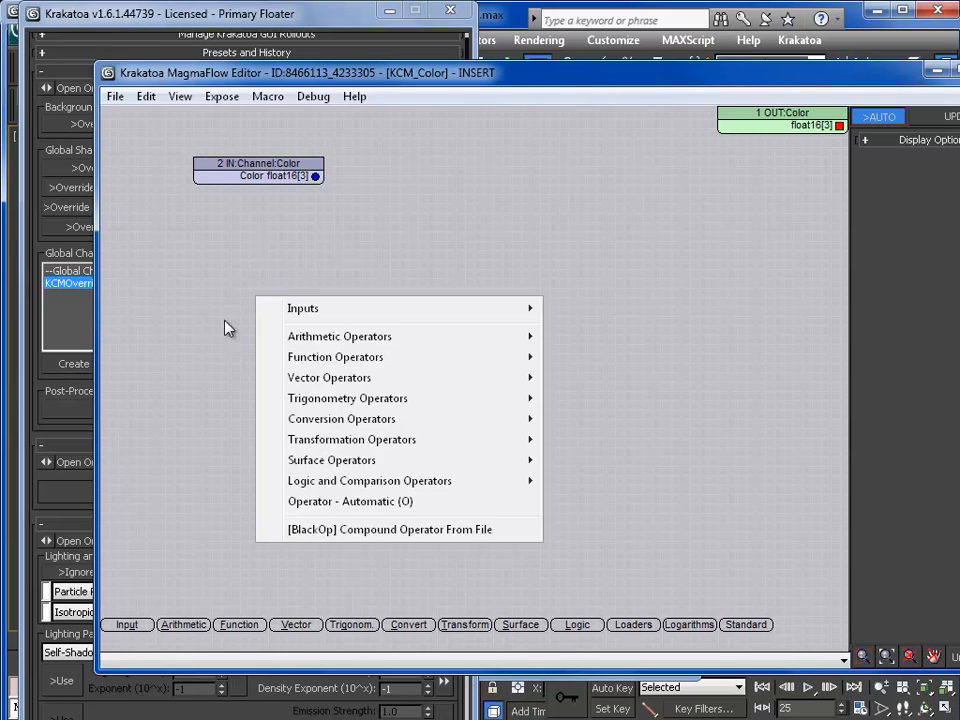
right_click(278, 302)
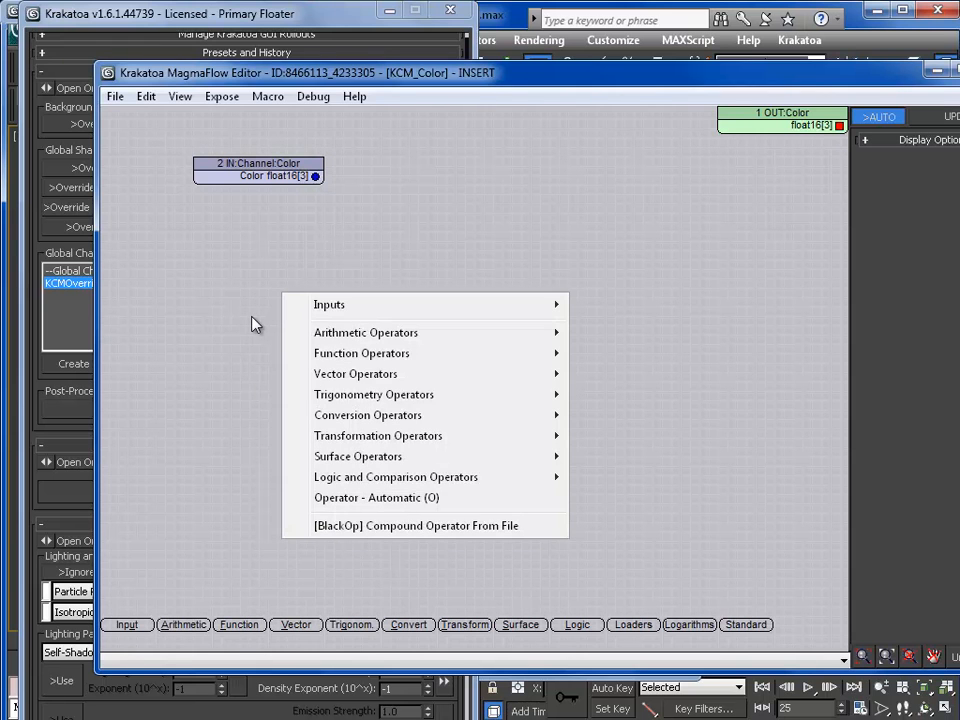
mouse_move(330, 306)
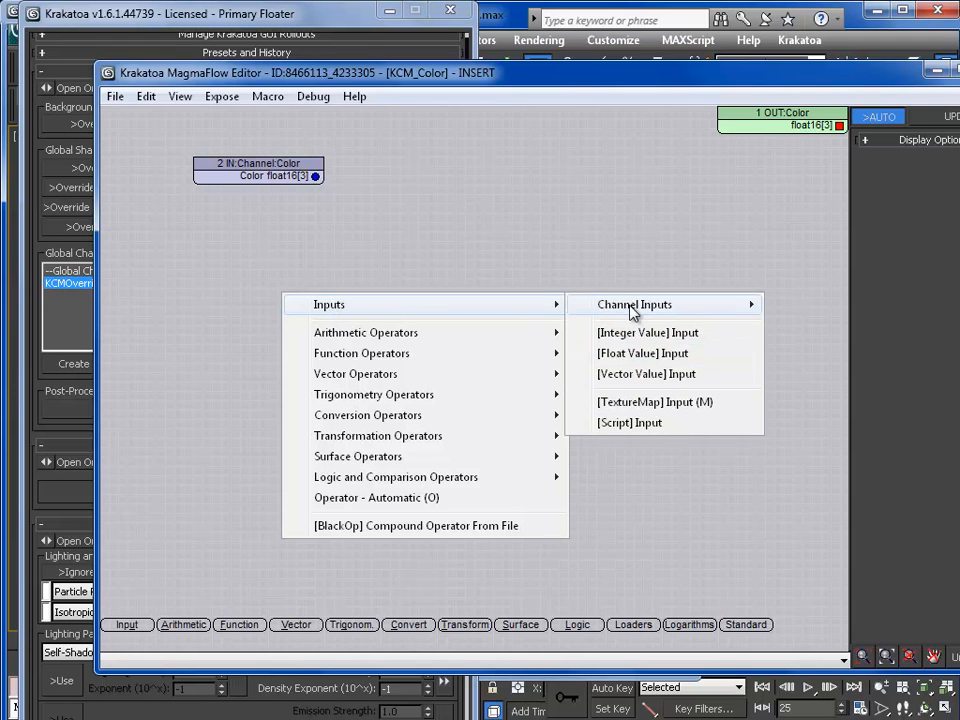
left_click(667, 402)
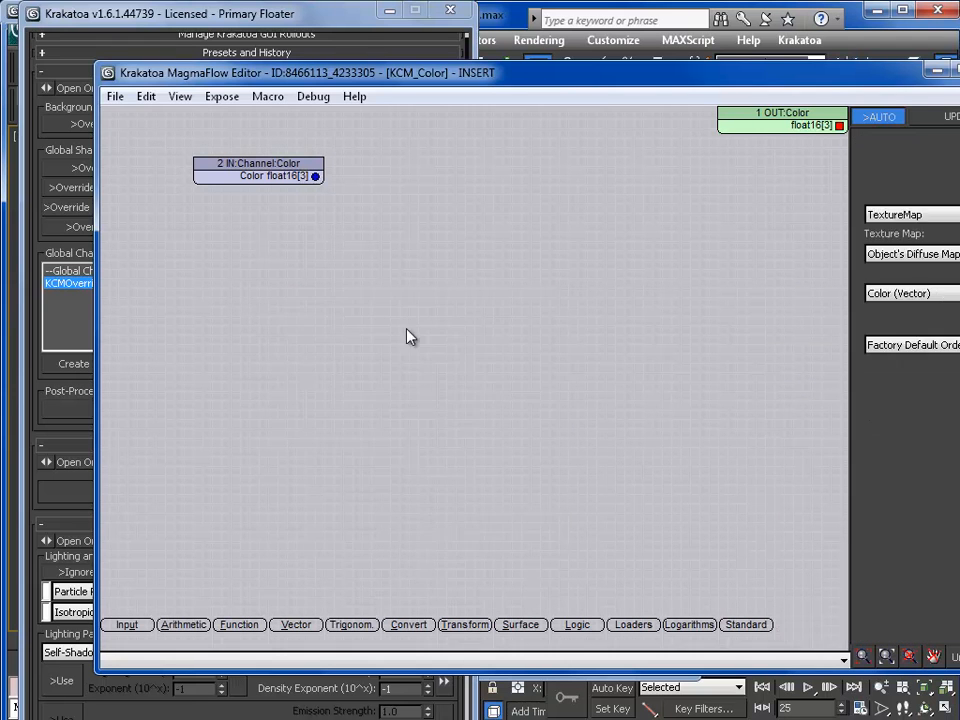
middle_click_drag(440, 357, 506, 350)
left_click(506, 350)
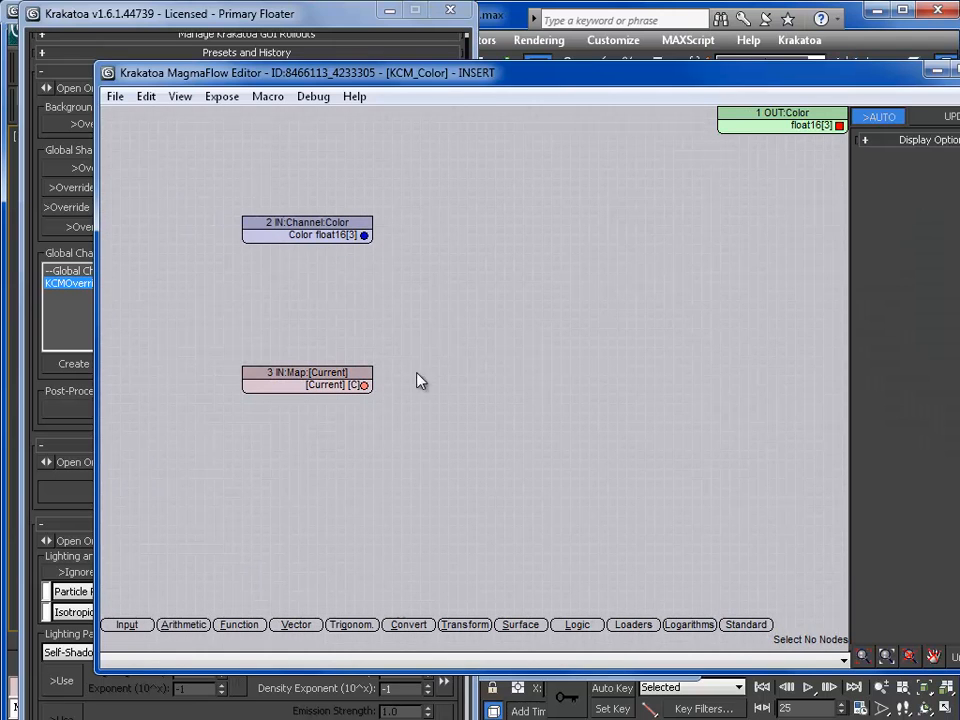
left_click_drag(329, 375, 343, 385)
left_click(398, 393)
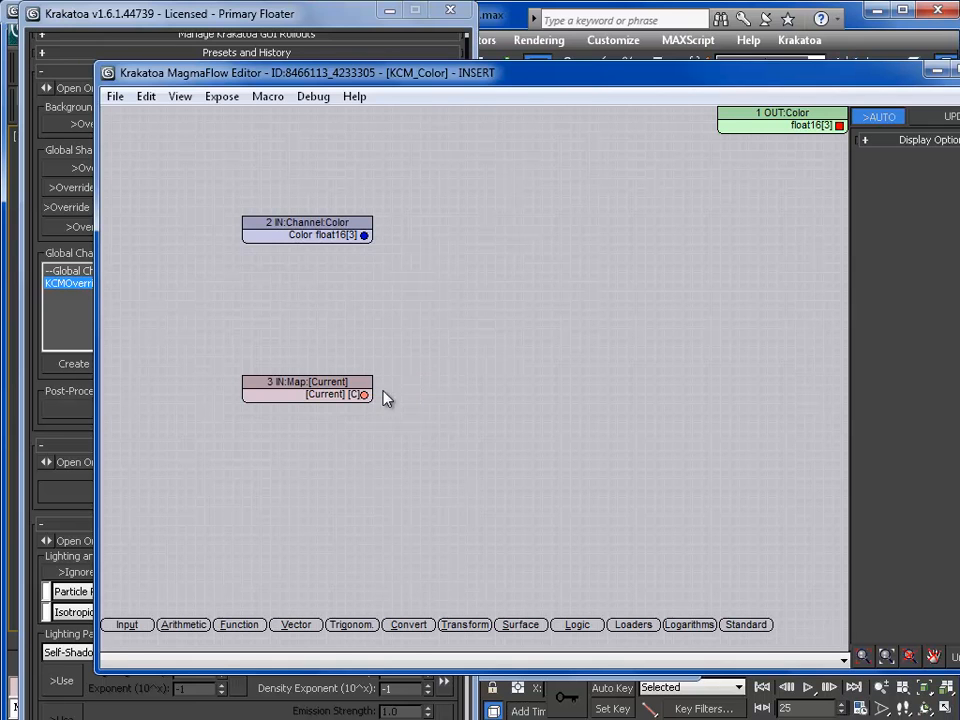
left_click_drag(365, 236, 482, 274)
left_click(330, 390)
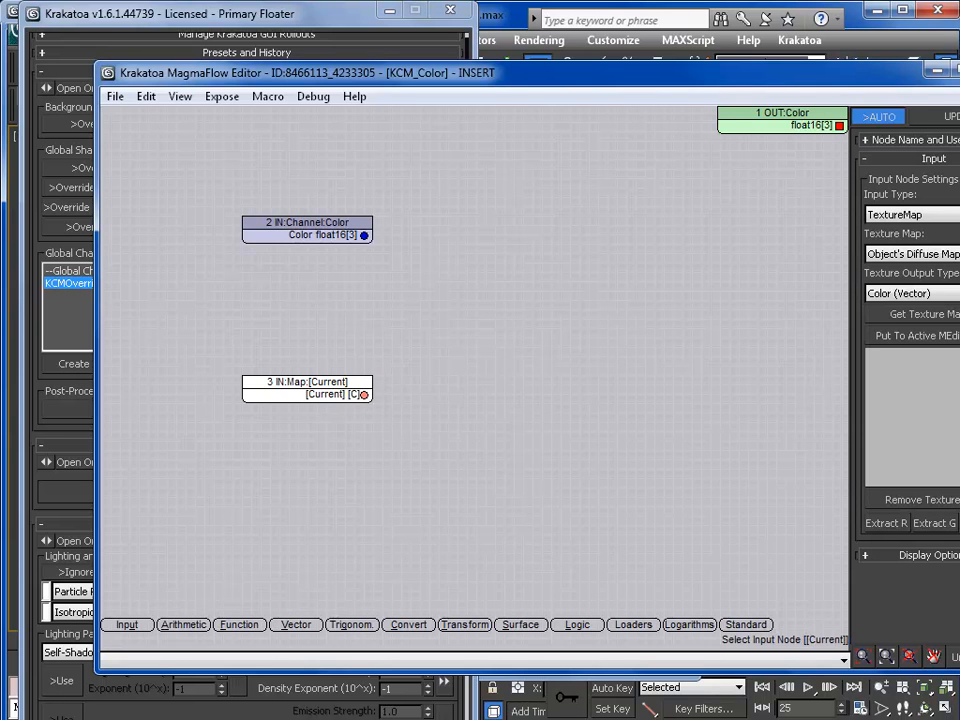
- Assign a Gradient Ramp map to the diffuse color of material 02 - Default and name it ParticleByAgeMap
key("m")
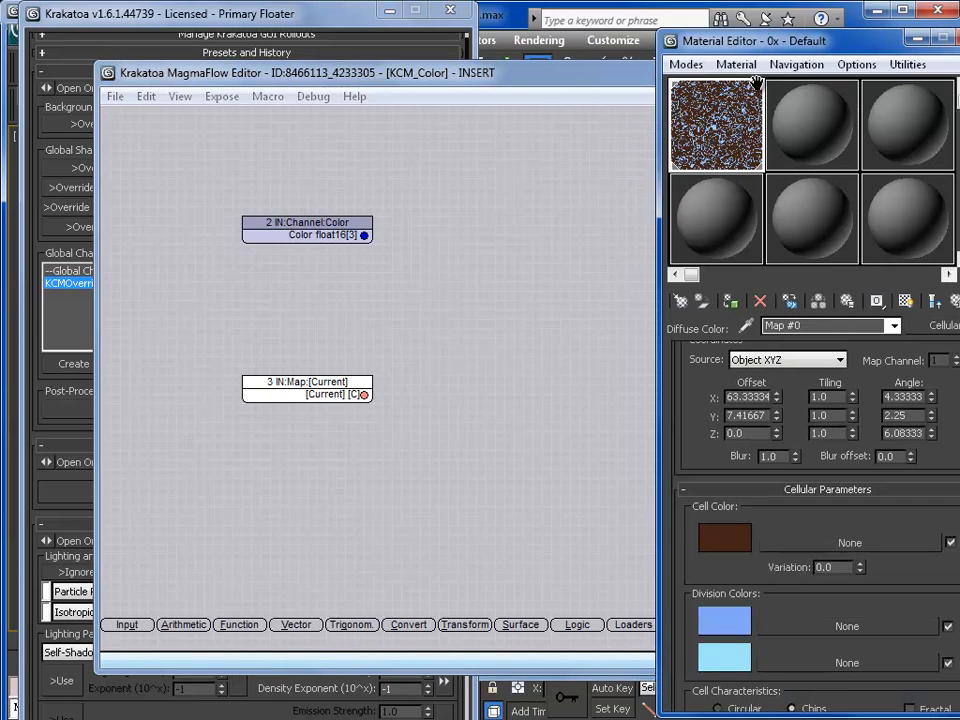
left_click_drag(733, 41, 520, 48)
left_click(574, 122)
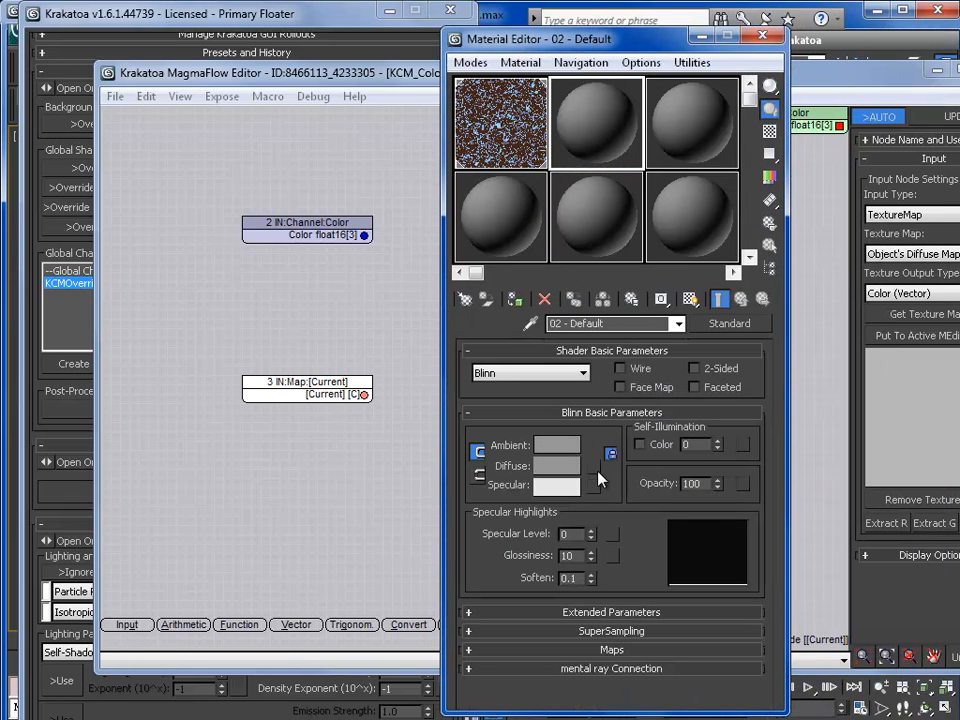
left_click(595, 470)
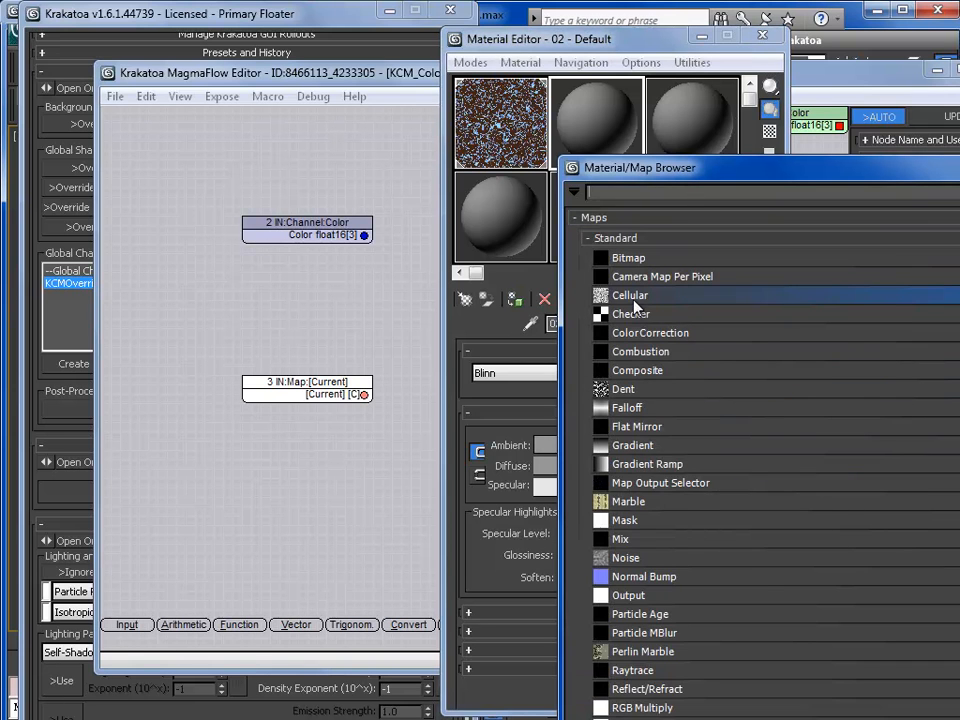
double_click(644, 466)
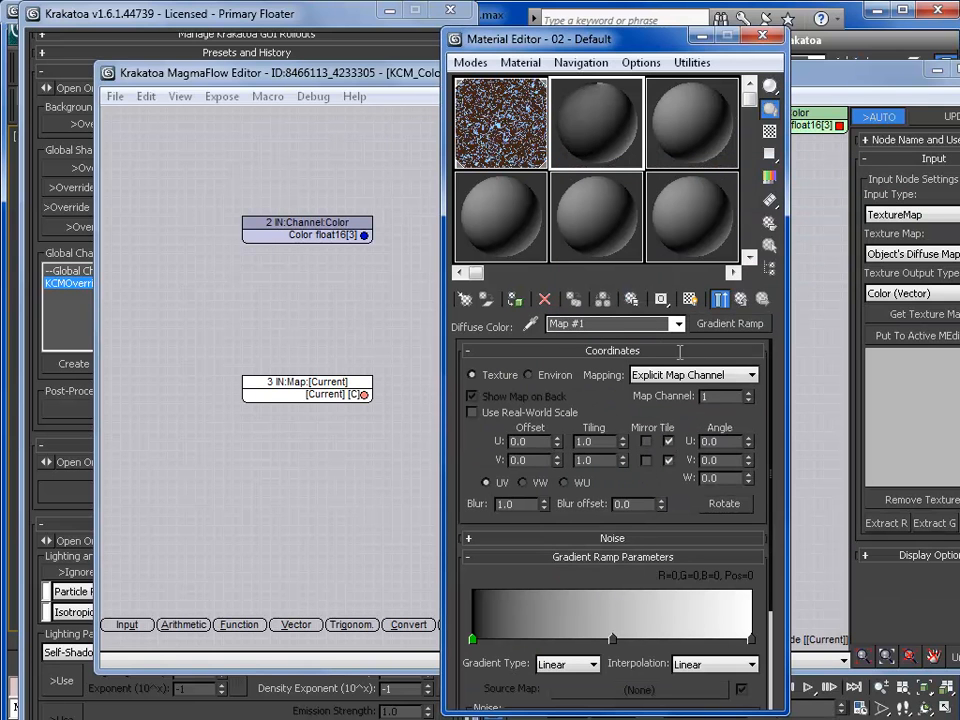
left_click_drag(621, 328, 302, 311)
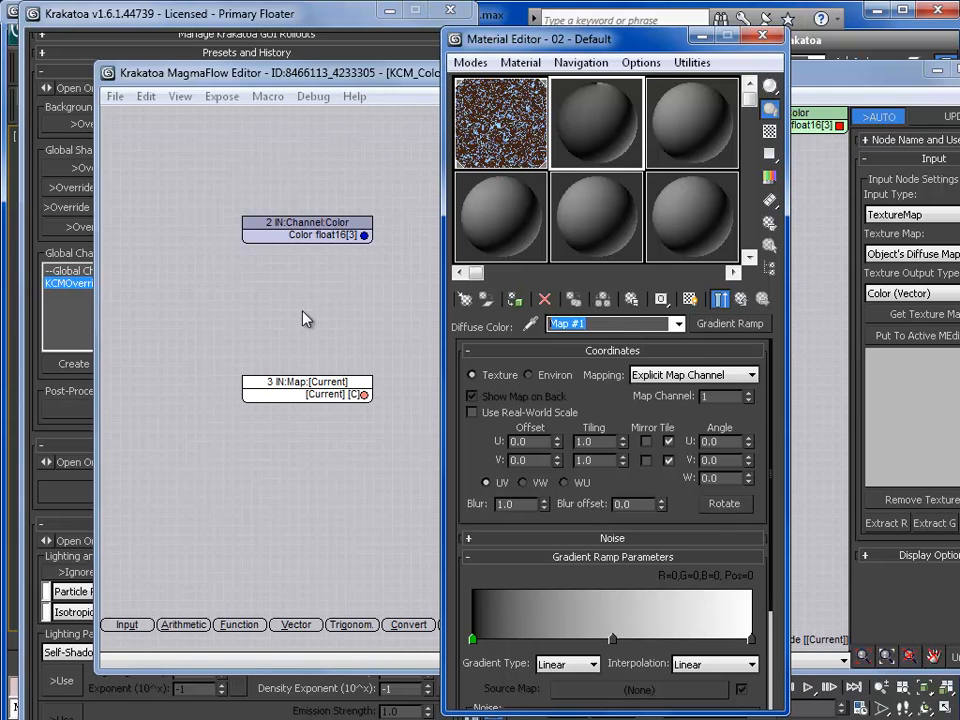
type("ParticleByAgeMap")
left_click(845, 363)
left_click_drag(880, 82, 772, 72)
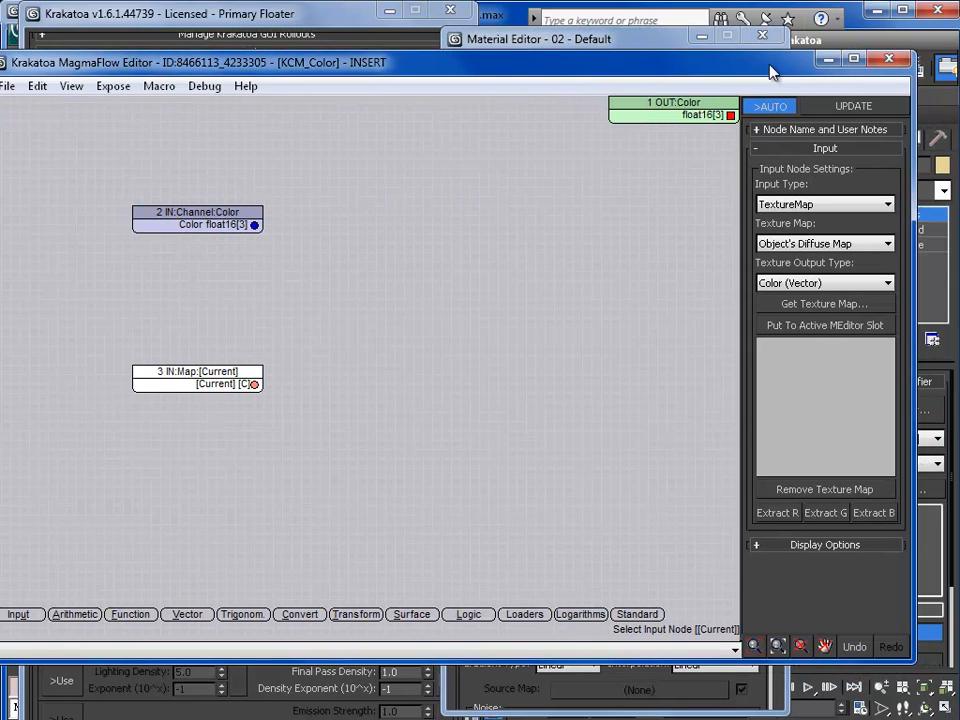
- Load the scene's Cellular map, Map #0, into the TextureMap input node as an instance
left_click(806, 308)
left_click_drag(650, 167, 497, 77)
left_click(432, 148)
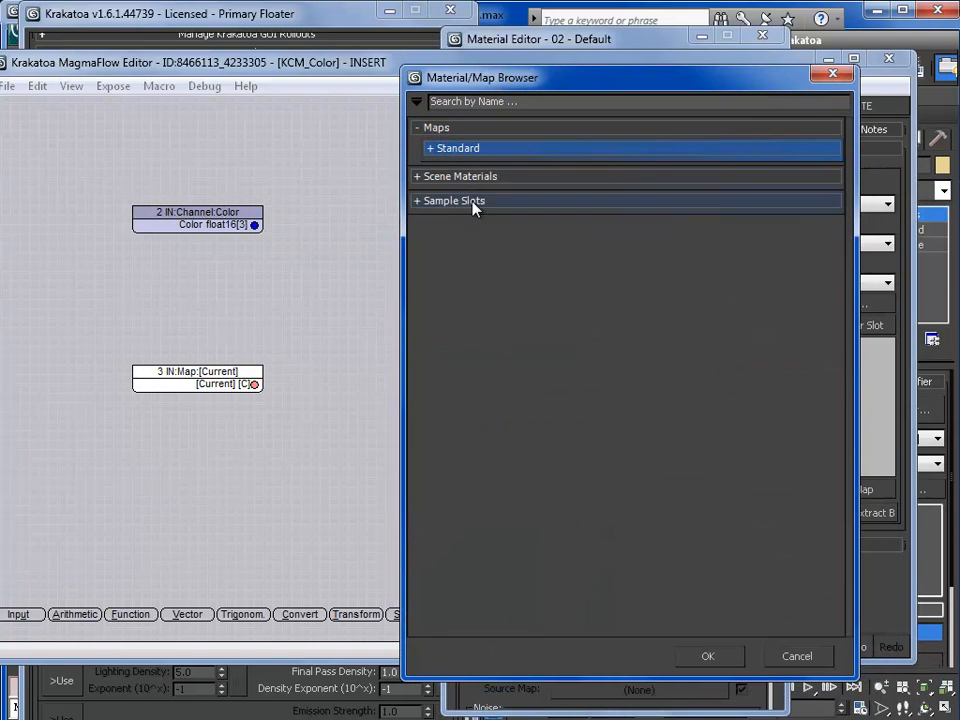
left_click(418, 177)
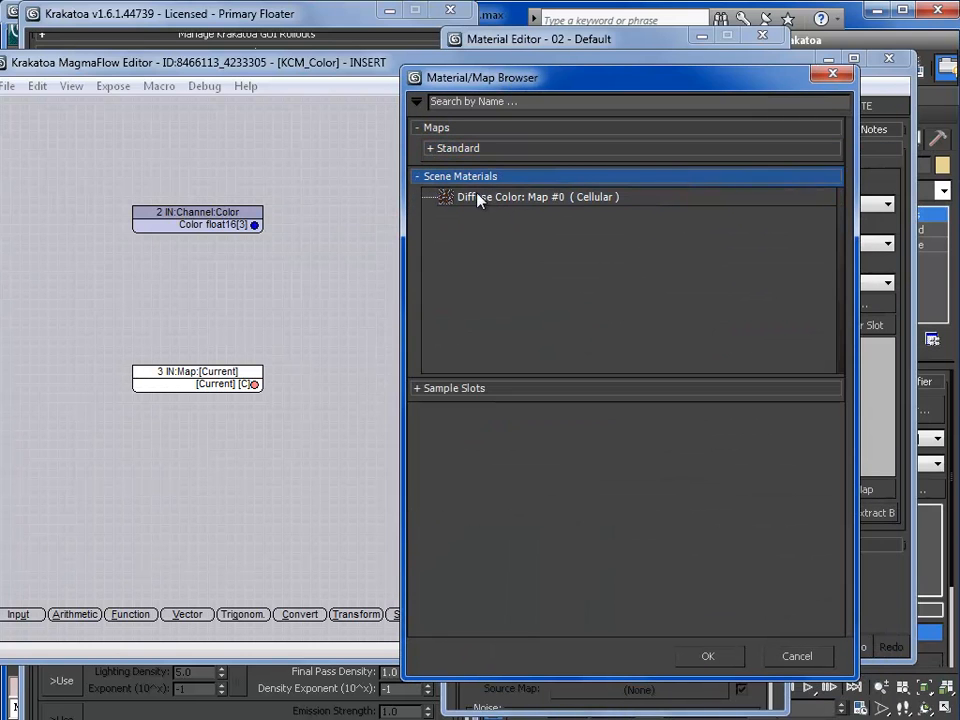
left_click(495, 198)
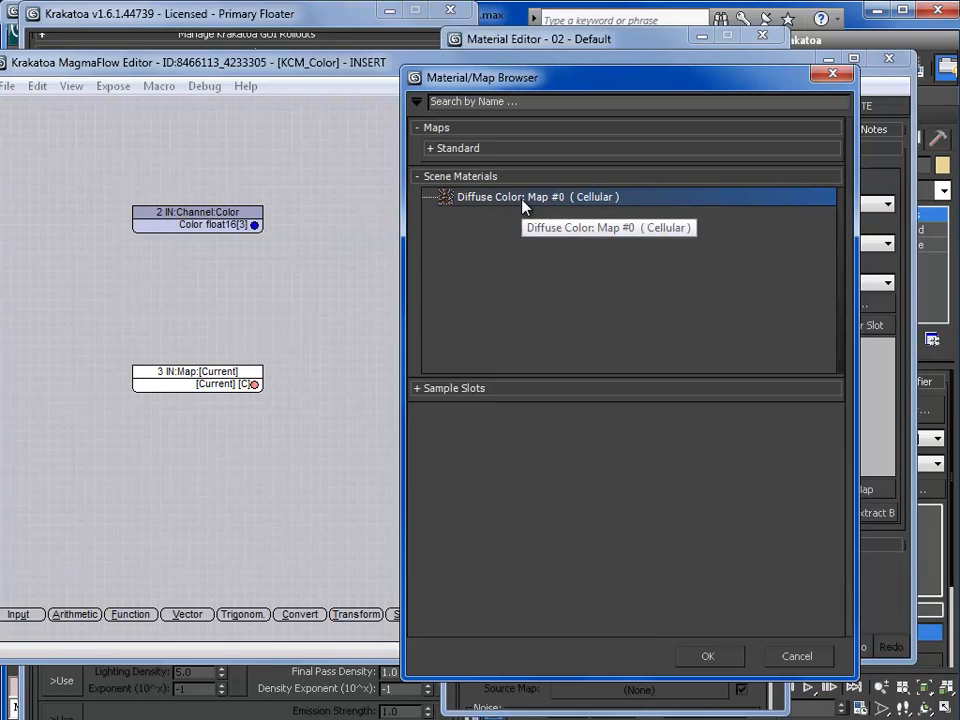
double_click(525, 198)
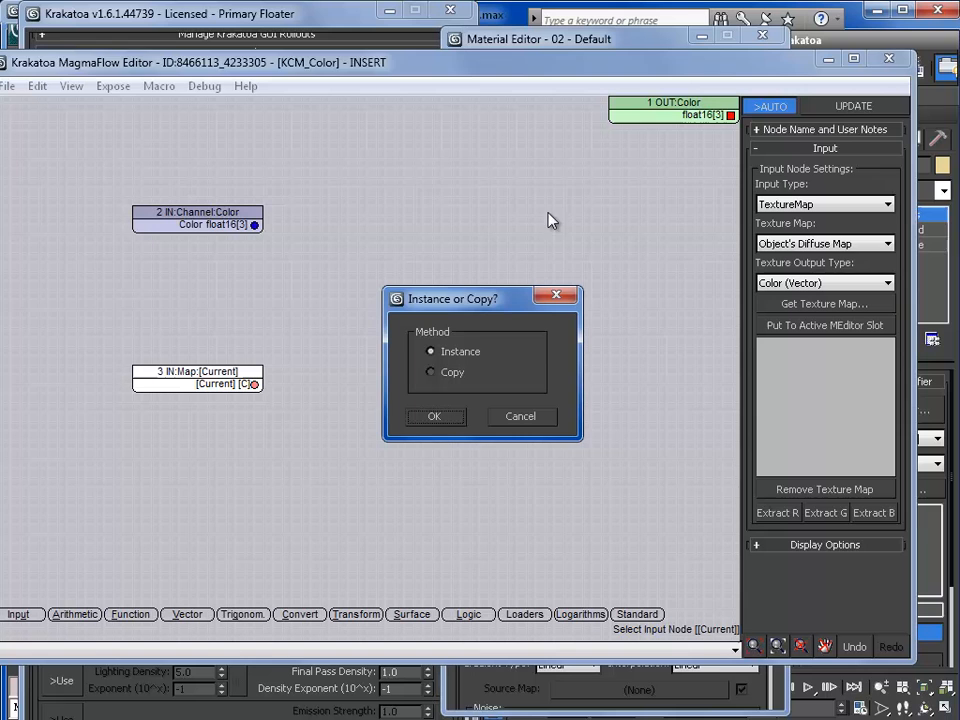
left_click(436, 419)
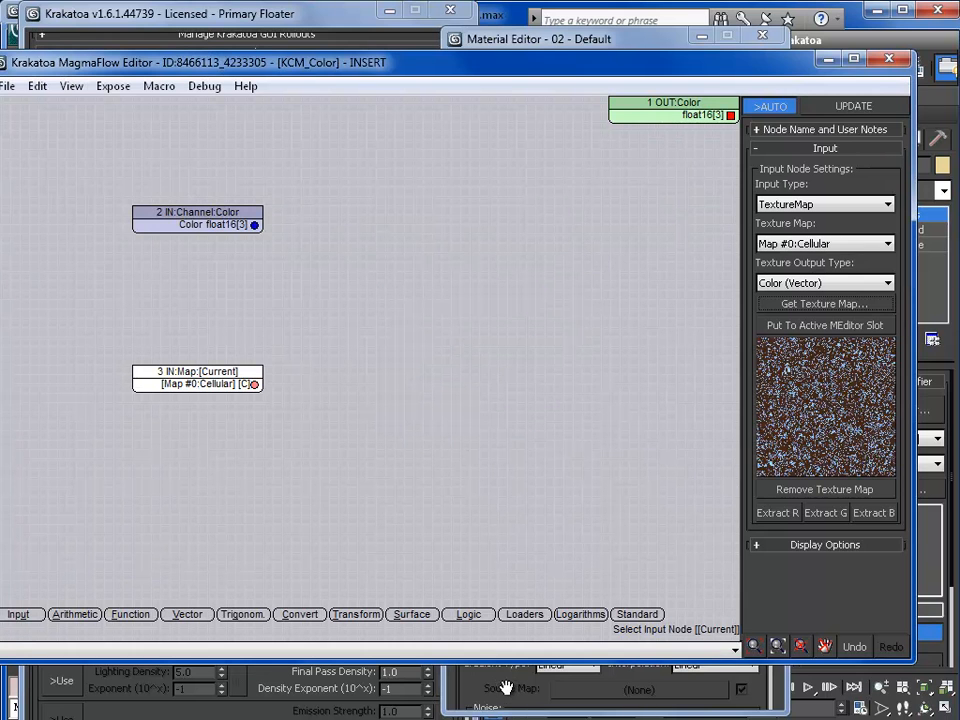
- Load the ParticleByAgeMap gradient ramp from the sample slots into the TextureMap input node as an instance
left_click(822, 304)
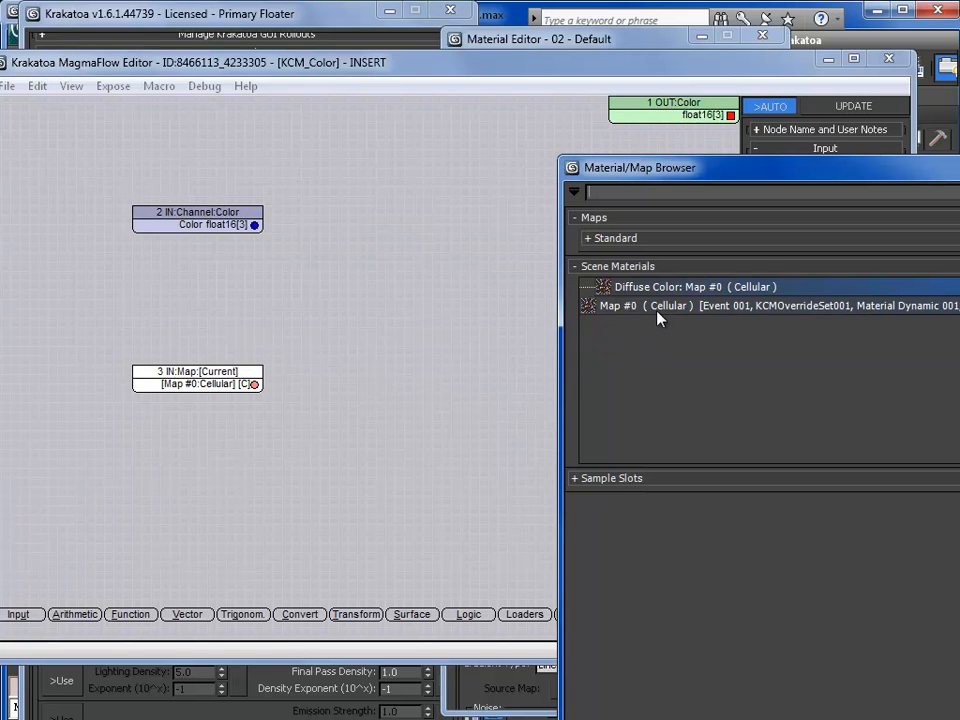
left_click(608, 479)
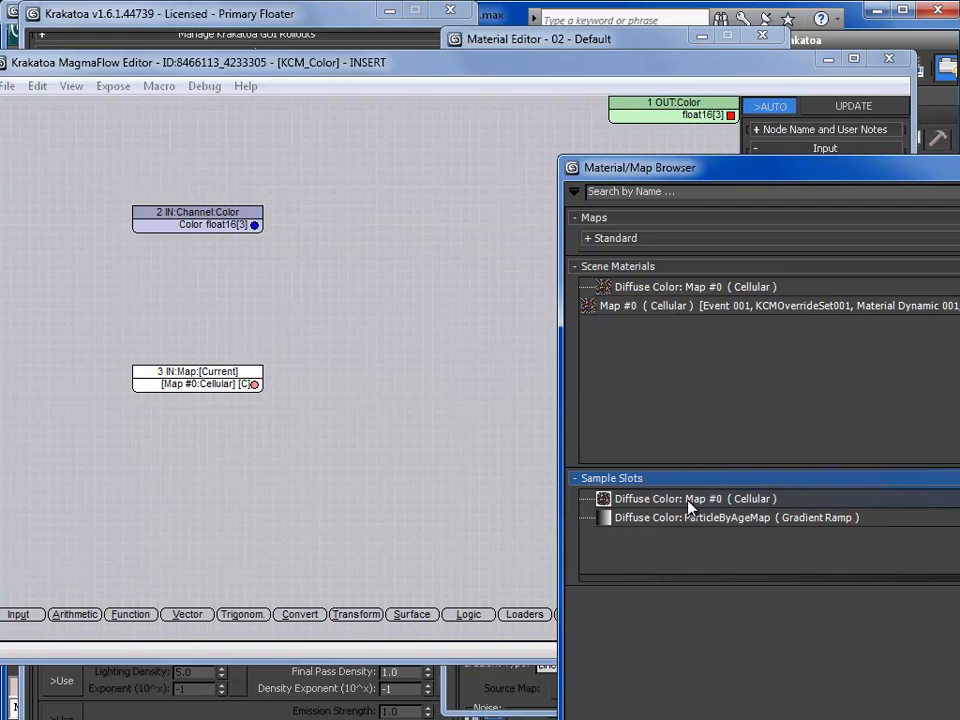
left_click(659, 520)
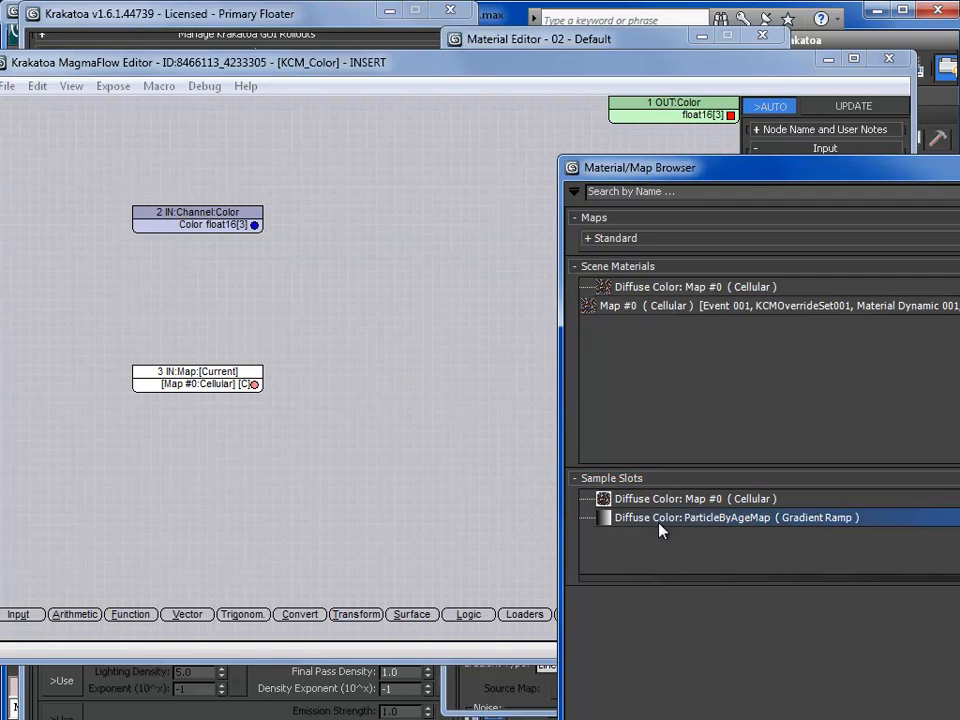
double_click(716, 527)
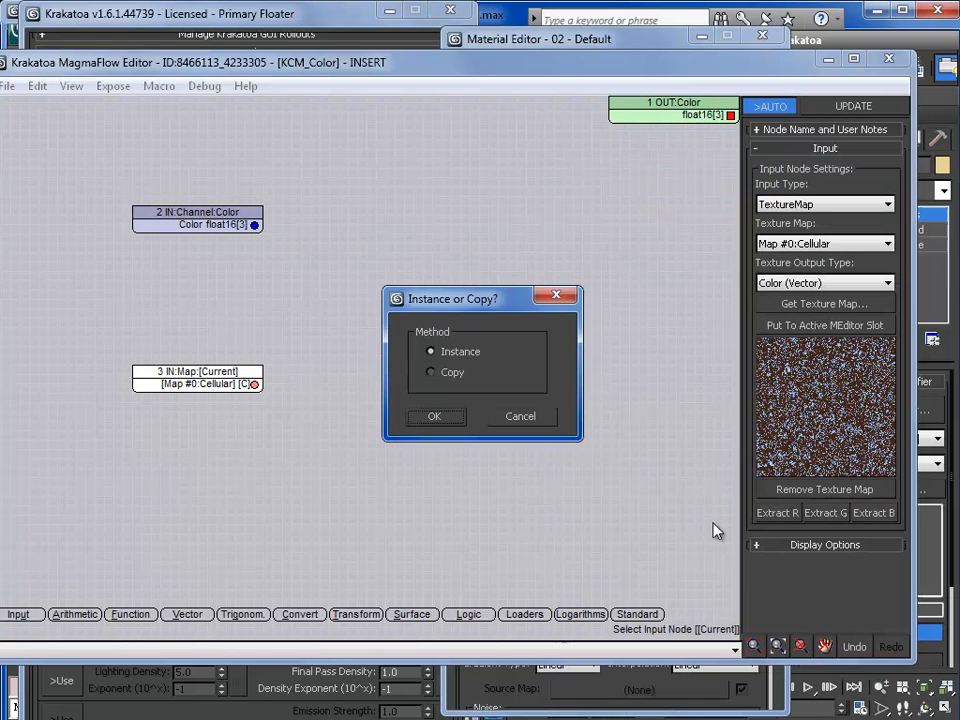
left_click(445, 418)
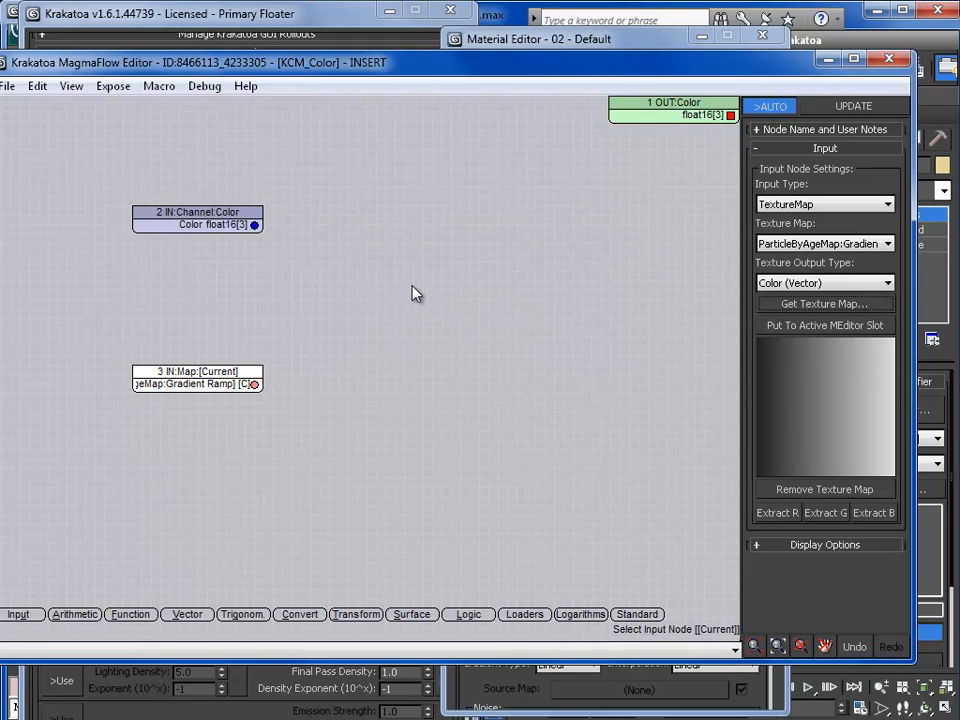
- Add a Blend function operator between the two input nodes and the Color output, after moving the gradient ramp map node closer to the Color channel node
middle_click_drag(387, 331, 411, 329)
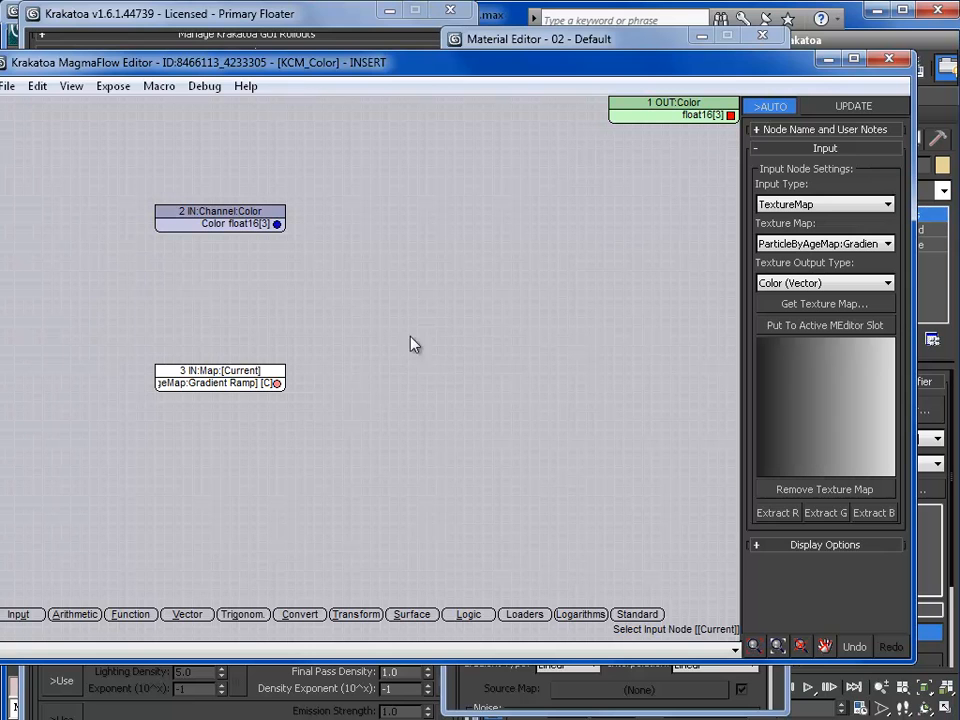
left_click_drag(258, 375, 249, 347)
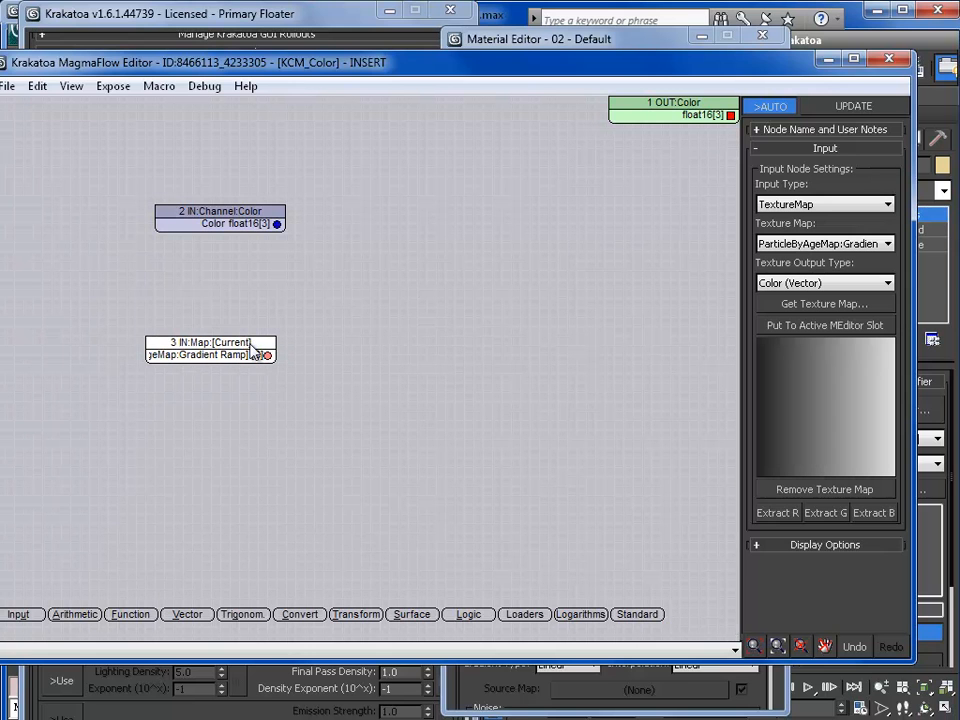
right_click(420, 232)
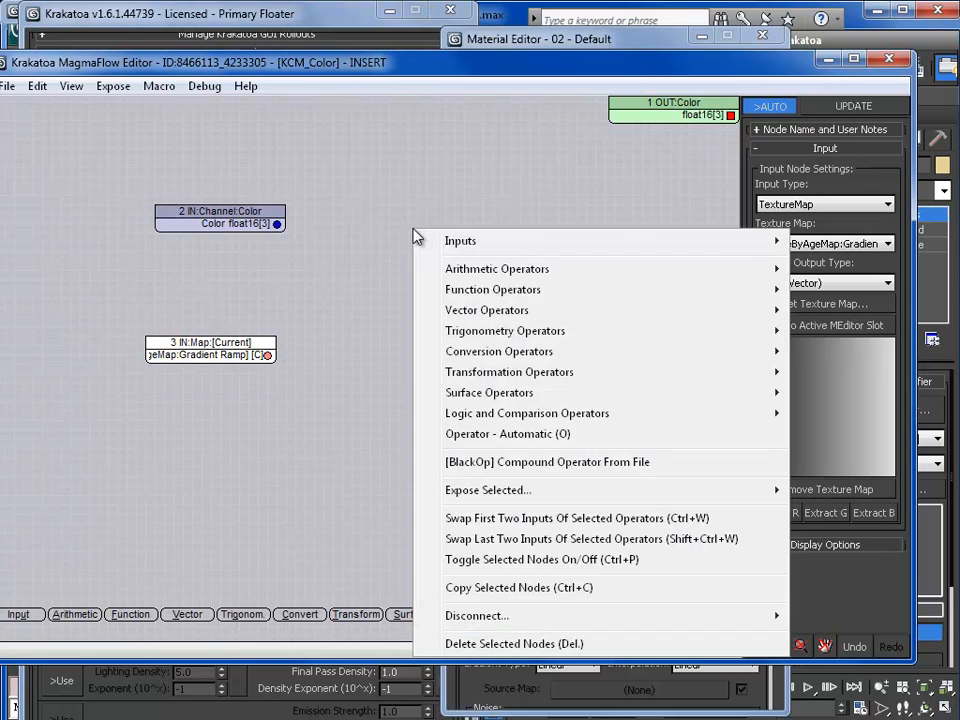
left_click(414, 274)
right_click(426, 256)
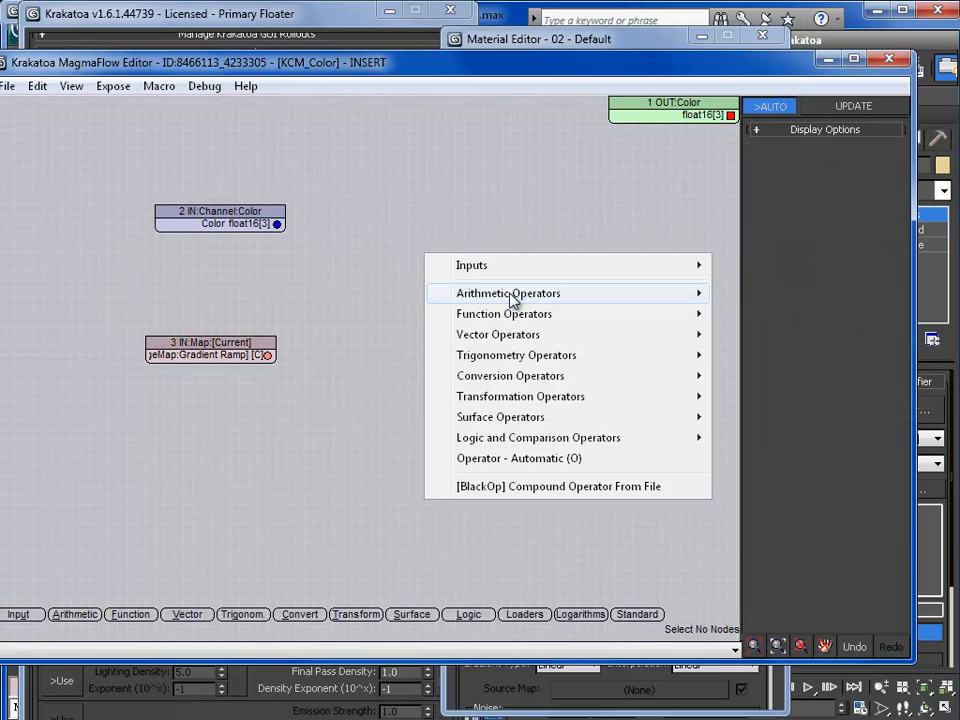
mouse_move(514, 297)
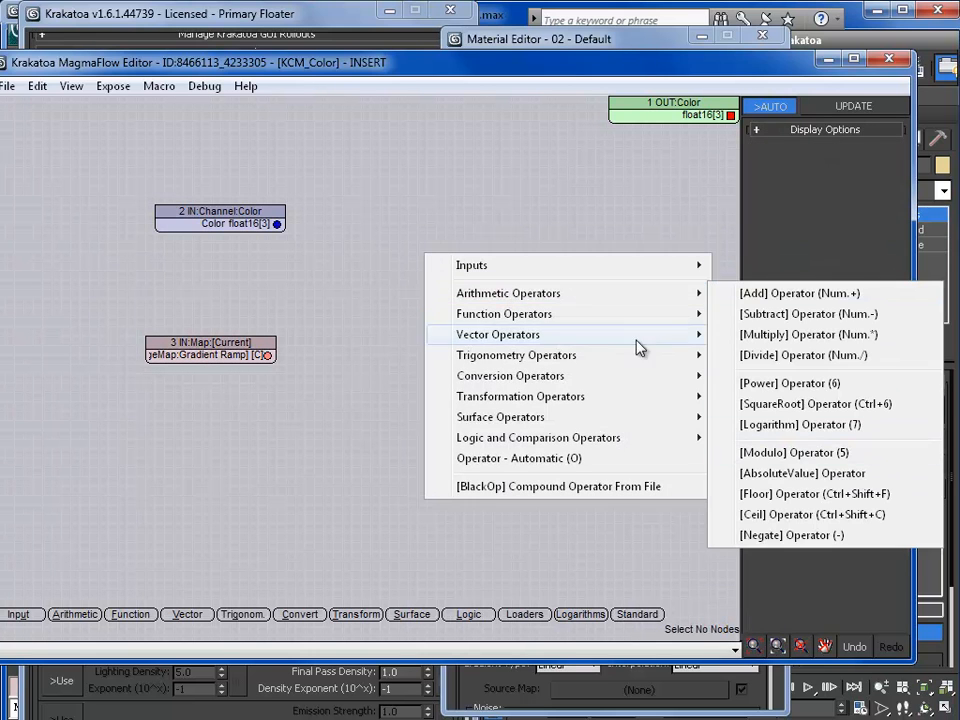
mouse_move(568, 317)
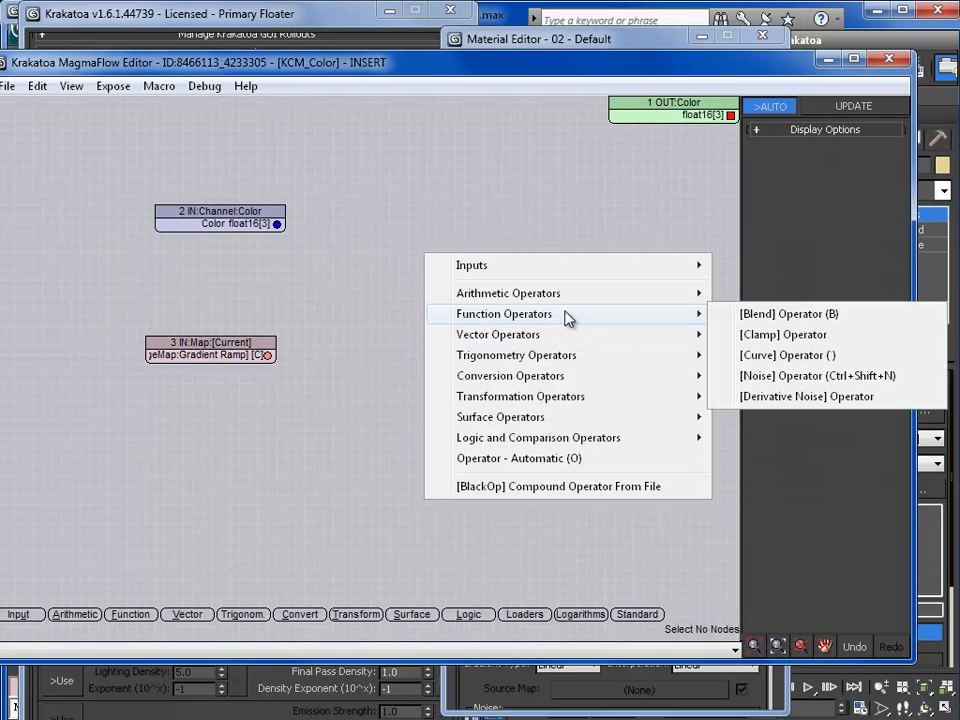
left_click(797, 316)
- Connect the Color channel to the Blend operator's first input and the gradient ramp map to its second input
left_click_drag(277, 224, 437, 296)
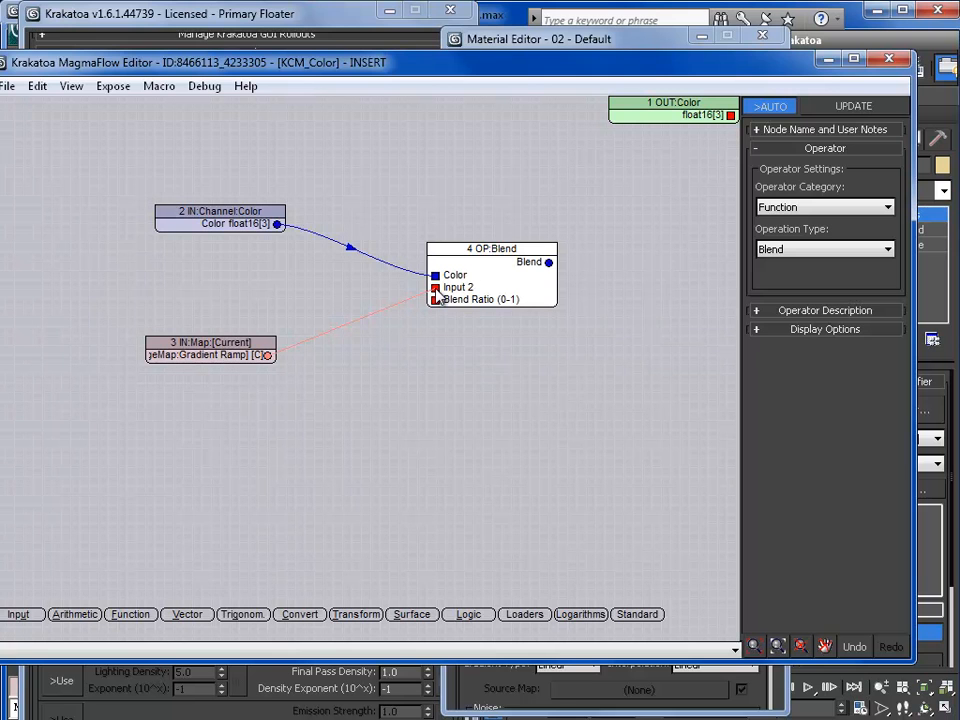
left_click_drag(437, 296, 440, 296)
left_click(484, 250)
mouse_move(484, 252)
left_mouse_down()
mouse_move(493, 262)
mouse_move(498, 252)
left_mouse_up()
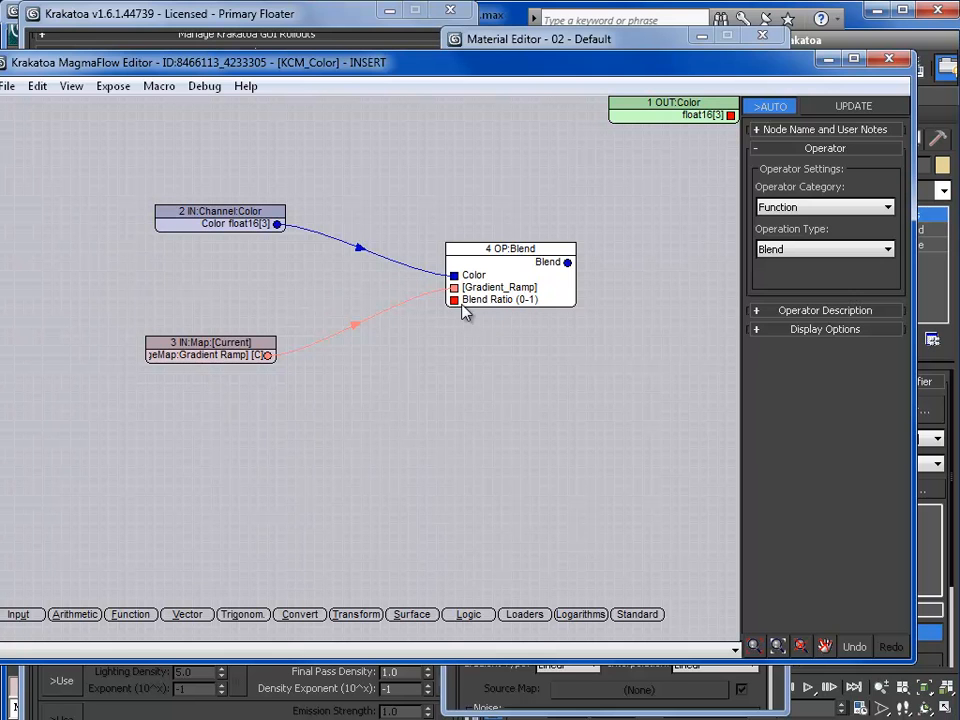
- Tidy the graph by stacking the Color channel node directly above the gradient ramp map node, beside the Blend operator
left_click_drag(221, 217, 211, 207)
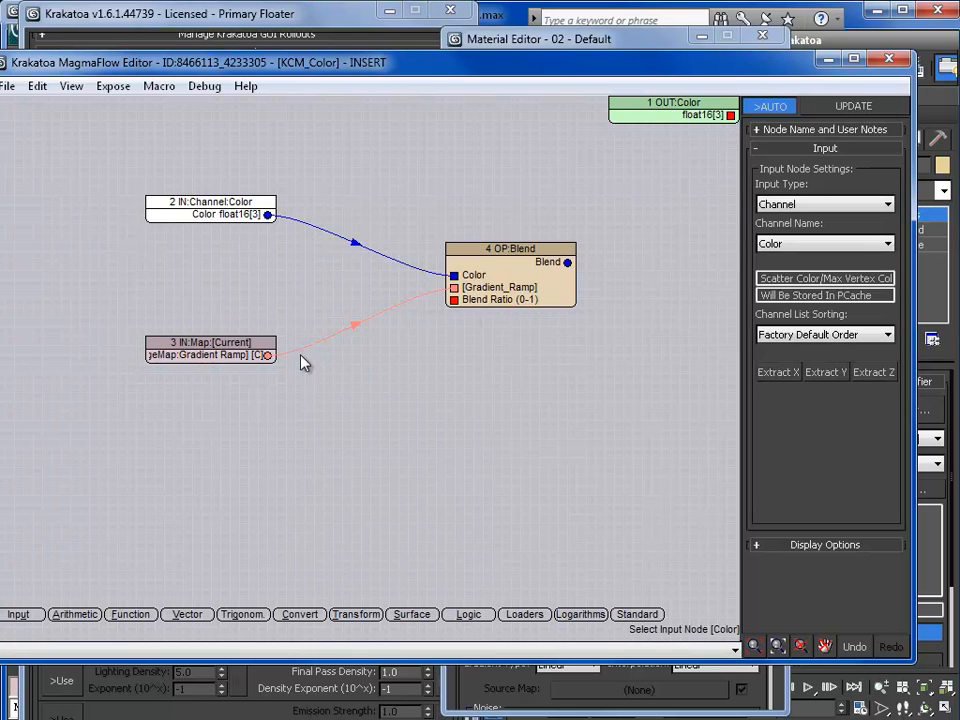
left_click_drag(258, 346, 267, 308)
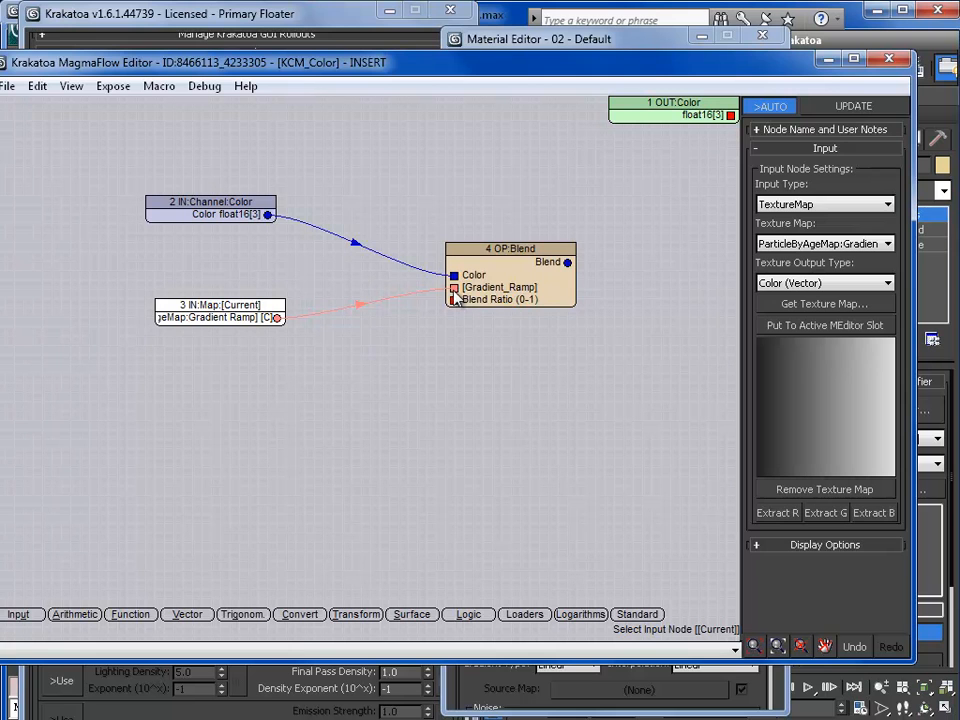
left_click(462, 289)
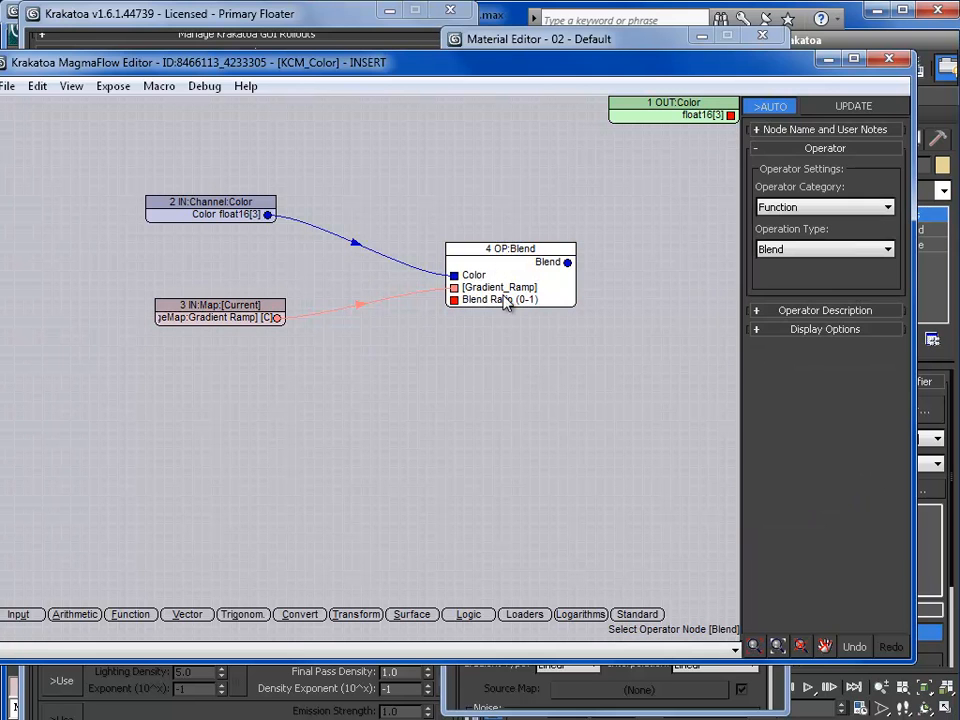
left_click(245, 210)
left_click(248, 318)
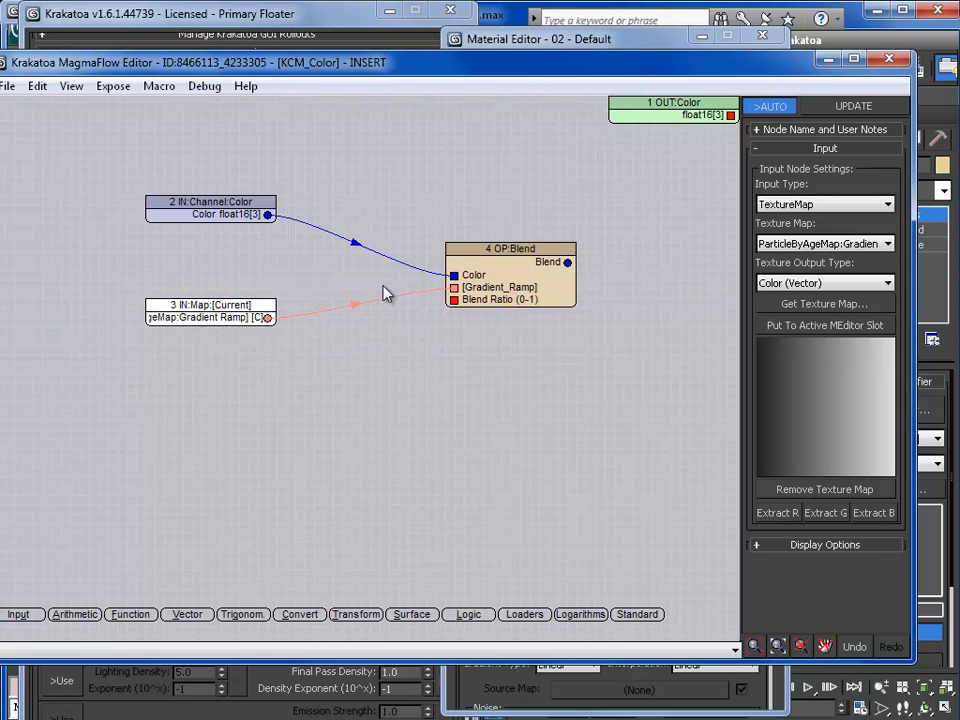
left_click(506, 277)
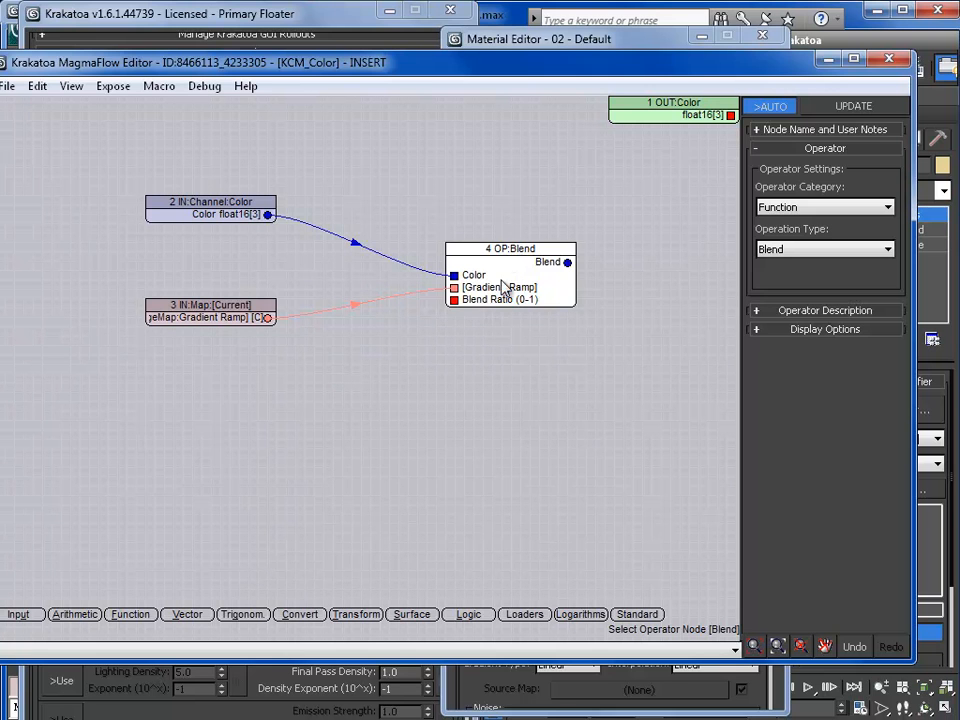
mouse_move(502, 254)
left_mouse_down()
mouse_move(509, 236)
mouse_move(493, 253)
left_mouse_up()
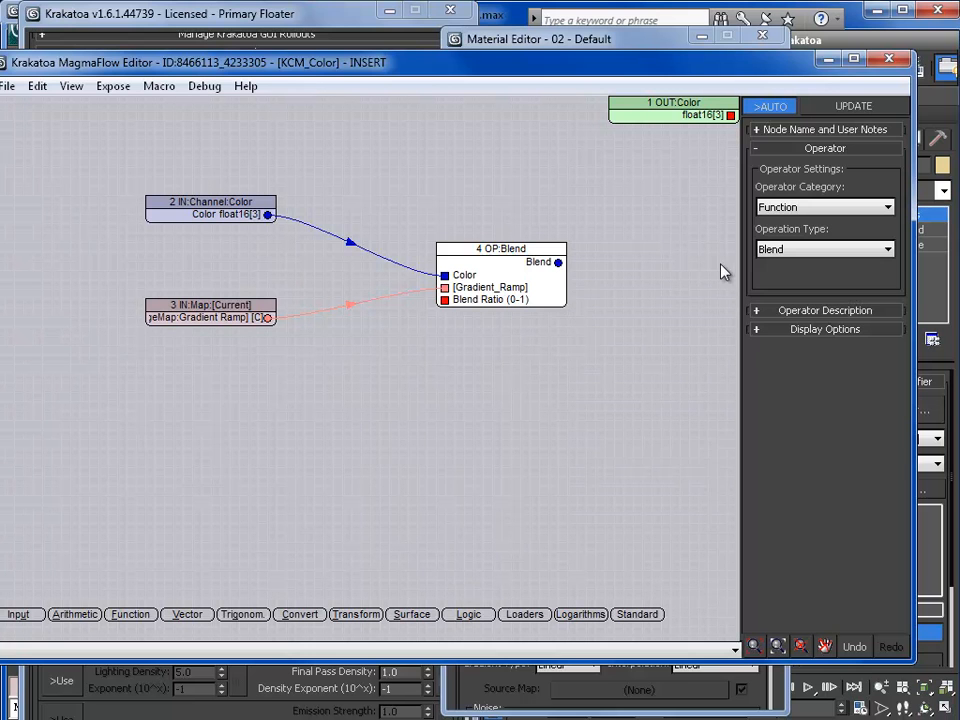
left_click_drag(218, 310, 216, 288)
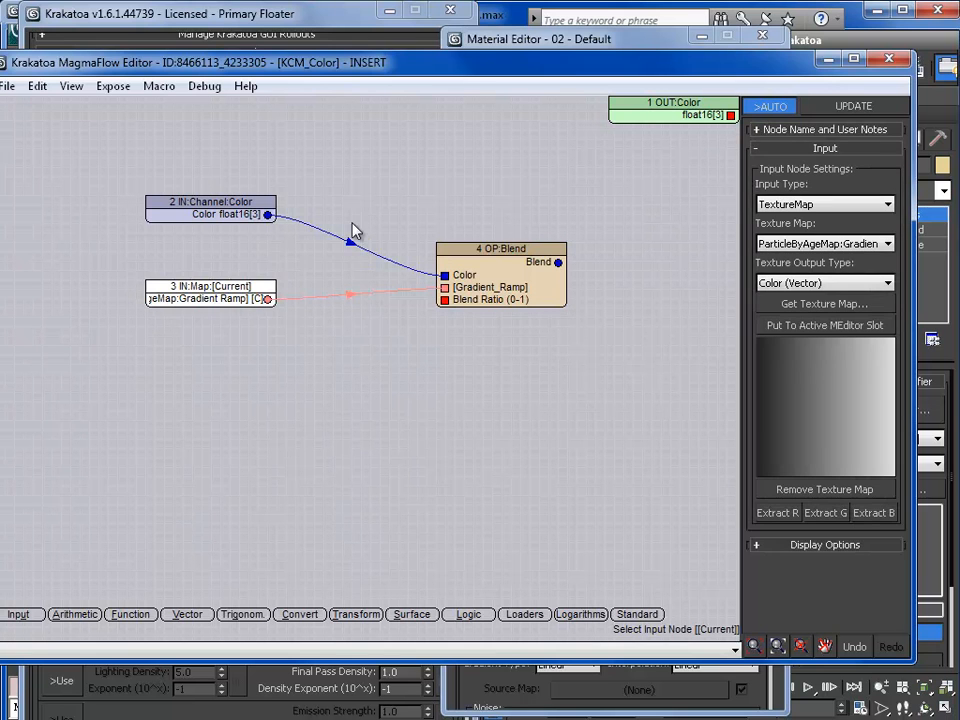
mouse_move(242, 214)
left_mouse_down()
mouse_move(258, 217)
mouse_move(225, 222)
left_mouse_up()
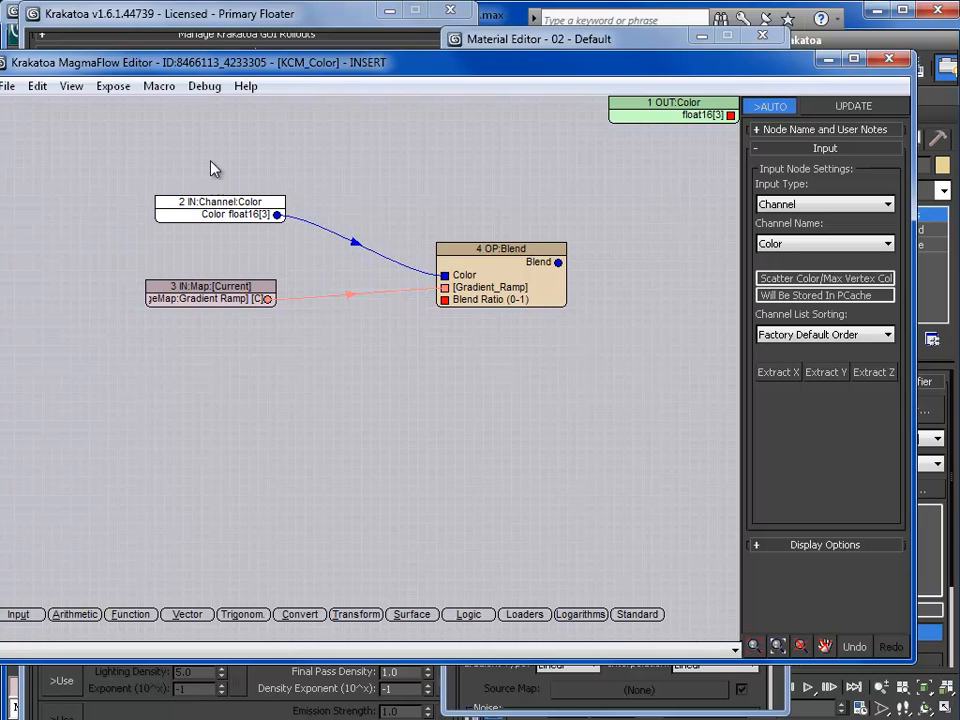
left_click(352, 295)
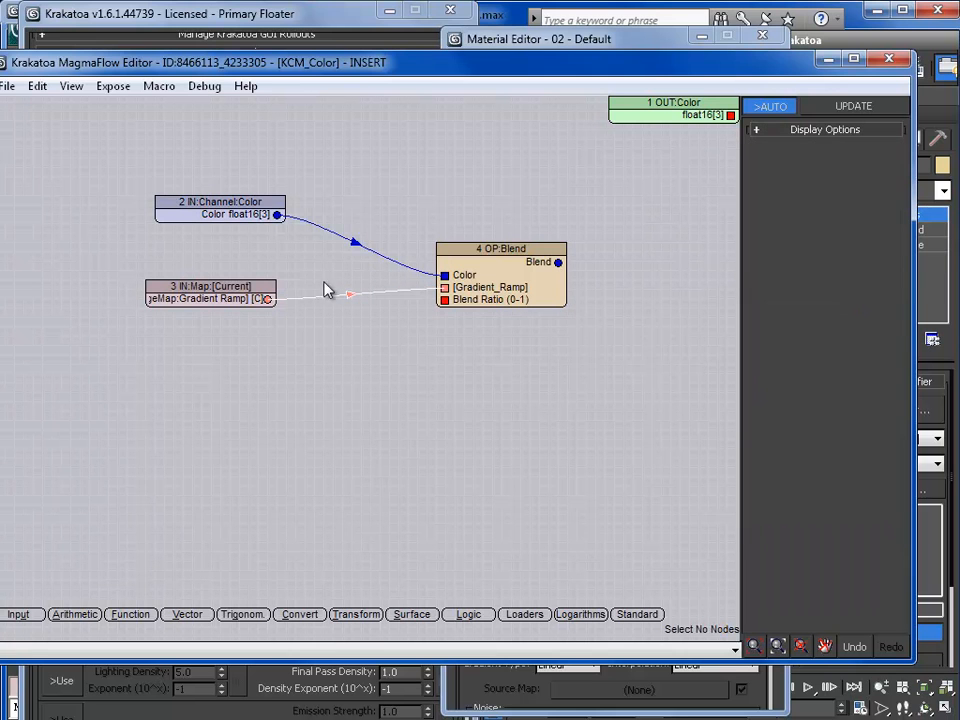
left_click_drag(217, 205, 209, 208)
left_click_drag(203, 290, 210, 286)
mouse_move(224, 212)
left_mouse_down()
mouse_move(238, 201)
mouse_move(222, 193)
left_mouse_up()
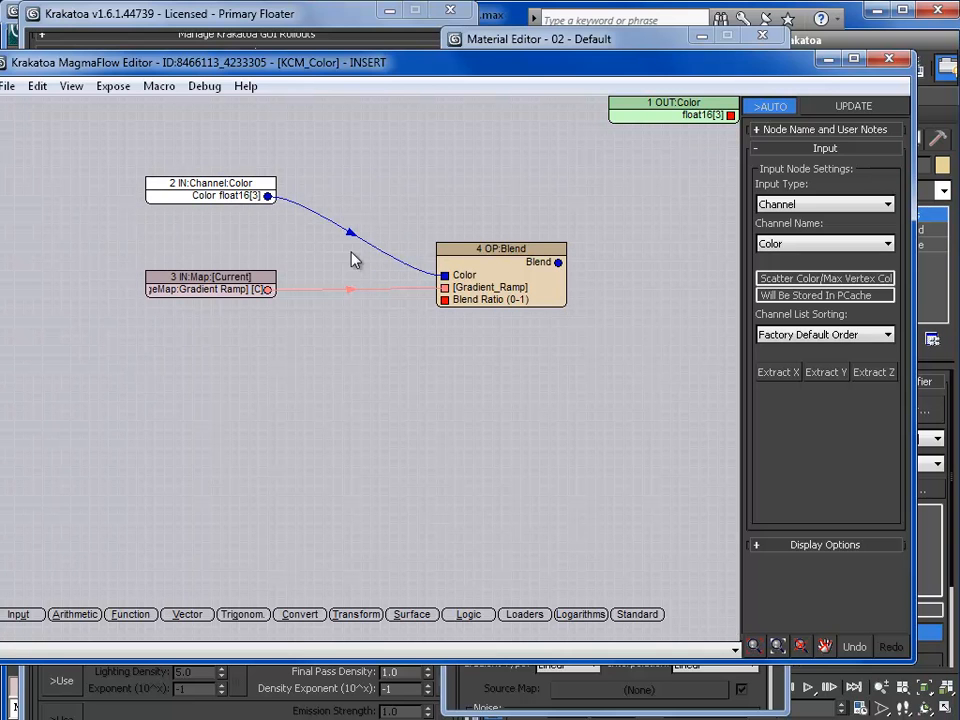
- Connect the Blend result to the Color output and feed its blend ratio from a new Float value input placed below the map node
left_click_drag(558, 262, 730, 115)
left_click(483, 306)
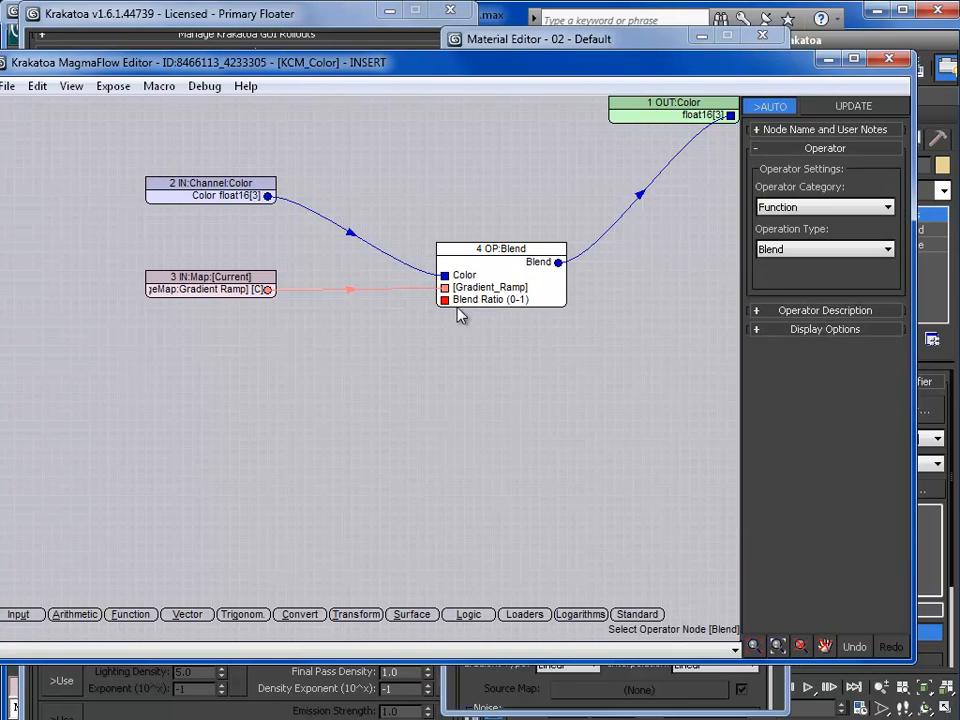
right_click(403, 376)
mouse_move(761, 384)
left_click(850, 434)
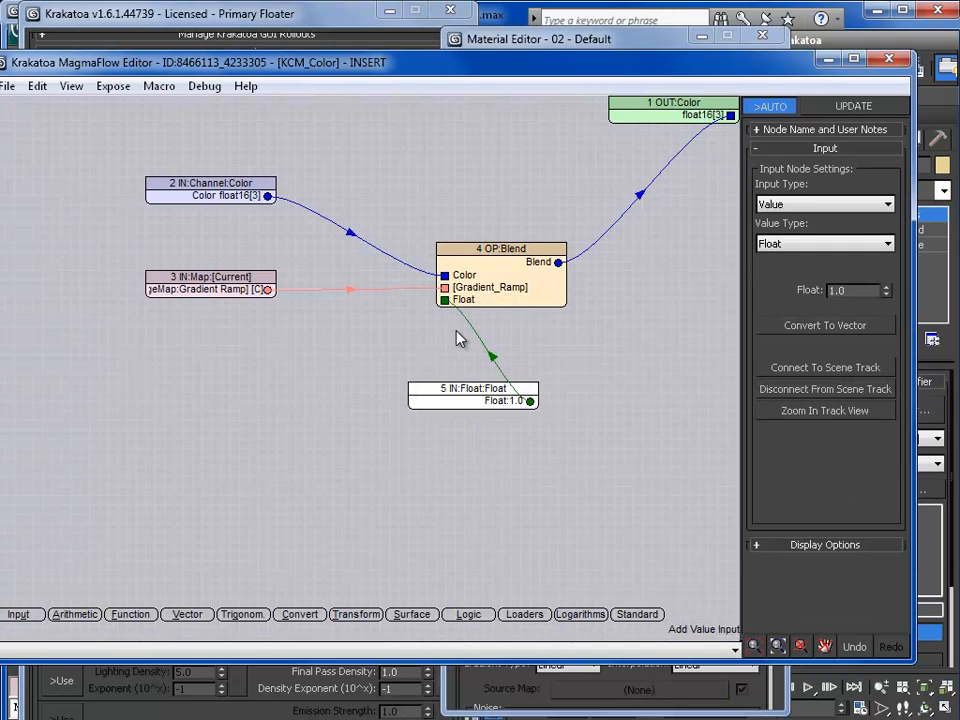
left_click_drag(474, 386, 295, 333)
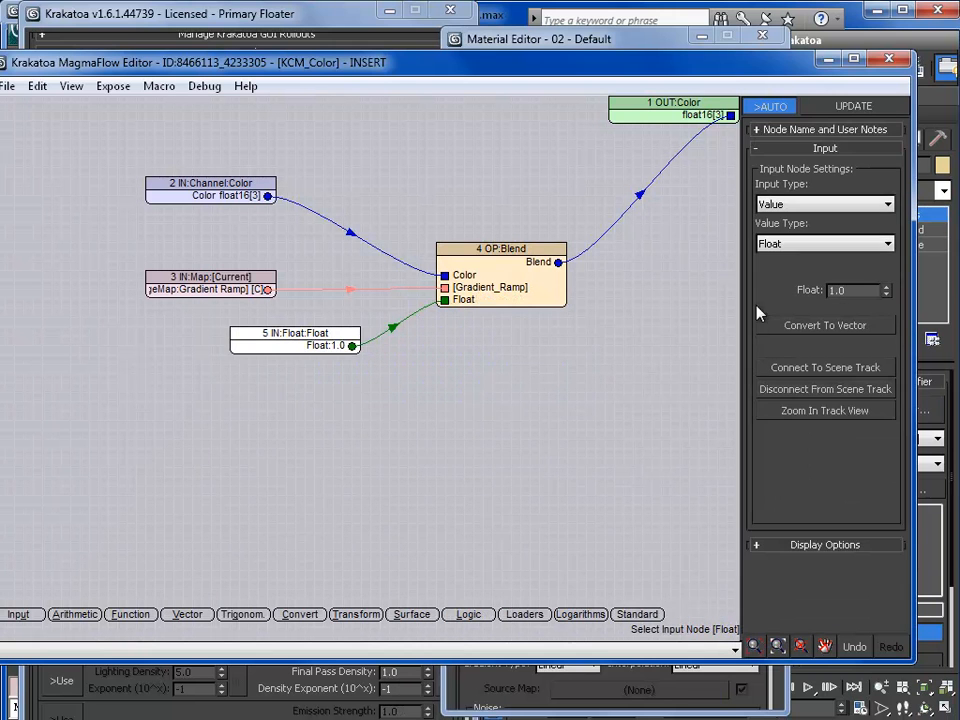
- Set the ParticleByAgeMap gradient's start flag to a pale yellow, RGB 254, 255, 196
left_click(540, 39)
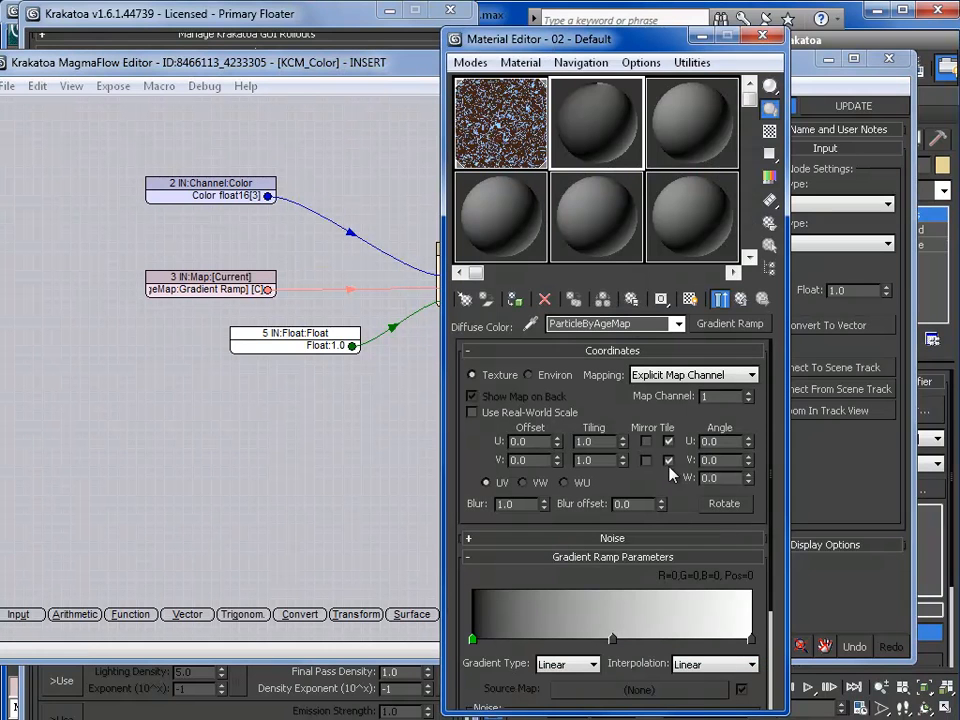
double_click(472, 638)
left_click_drag(484, 186, 401, 122)
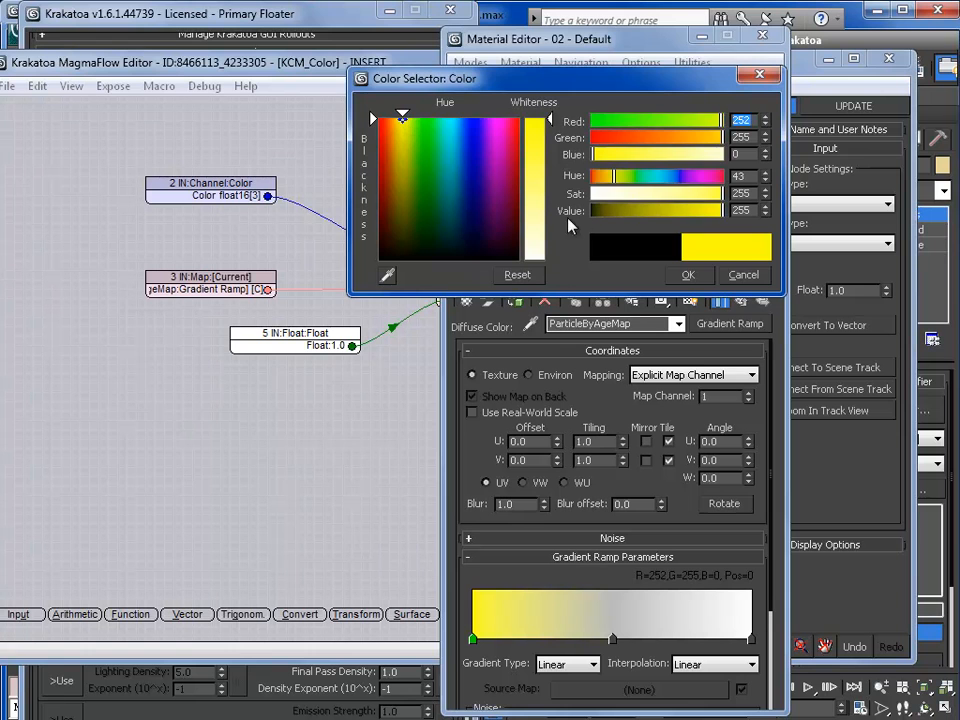
left_click(540, 237)
left_click(700, 278)
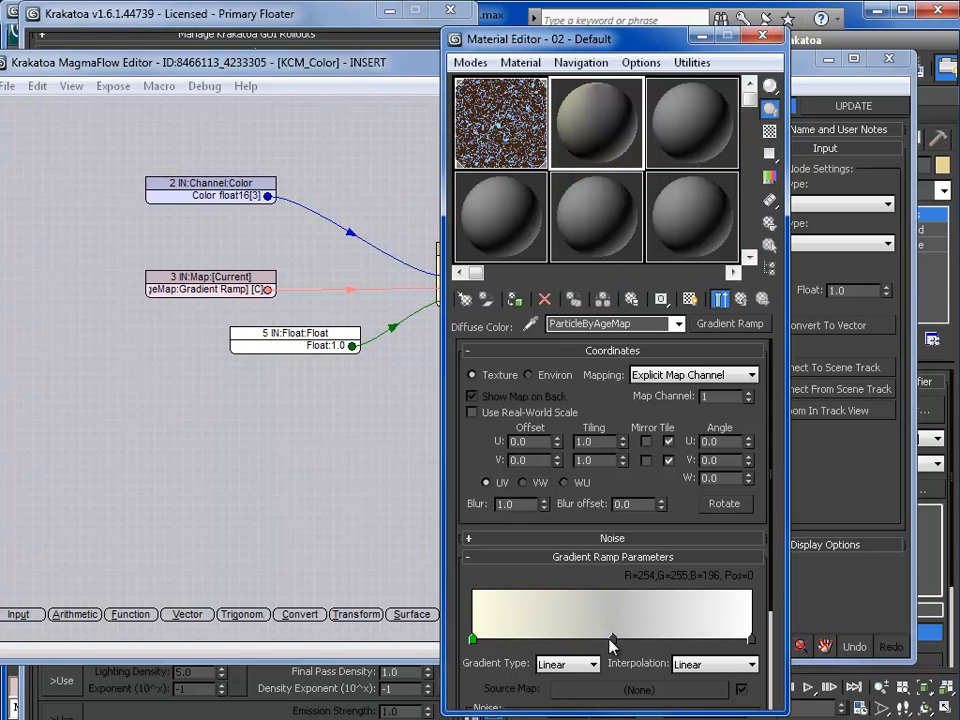
- Set the gradient's middle flag at position 50 to a light blue, RGB 69, 135, 255
double_click(612, 636)
left_click_drag(446, 130, 463, 104)
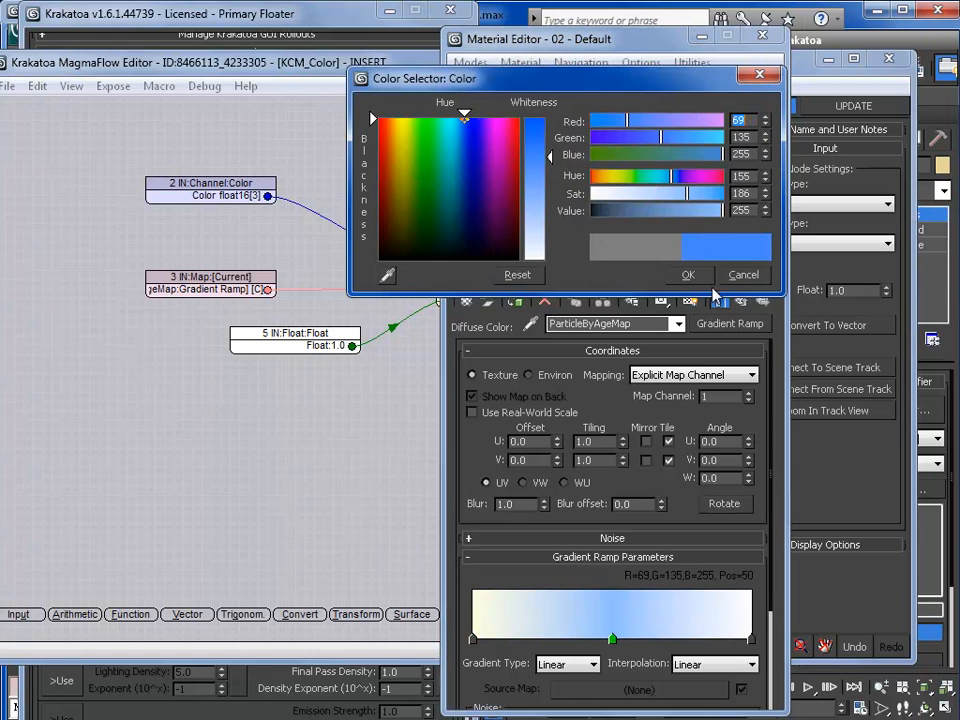
left_click(688, 274)
- Set the gradient's end flag at position 100 to pure red, RGB 255, 0, 0
double_click(751, 637)
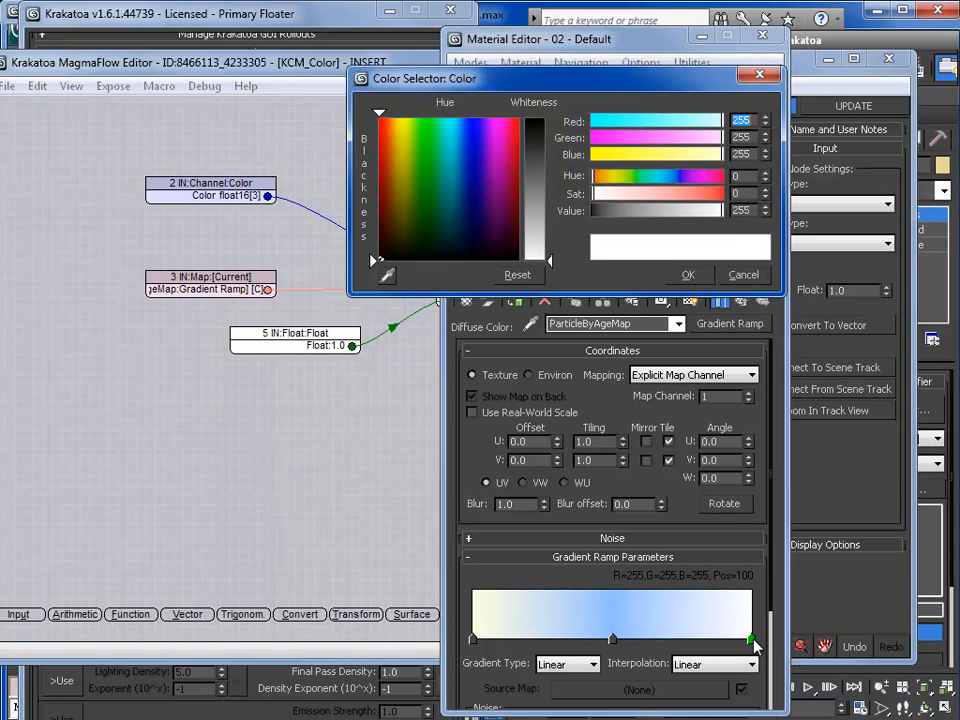
left_click(380, 118)
left_click_drag(532, 145, 534, 114)
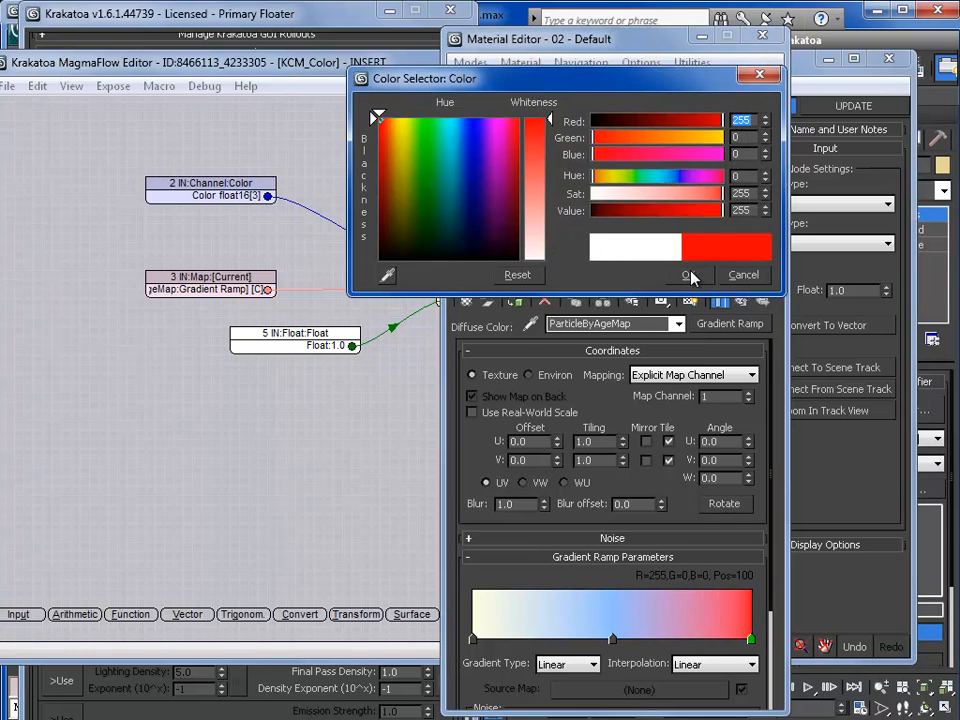
left_click(690, 272)
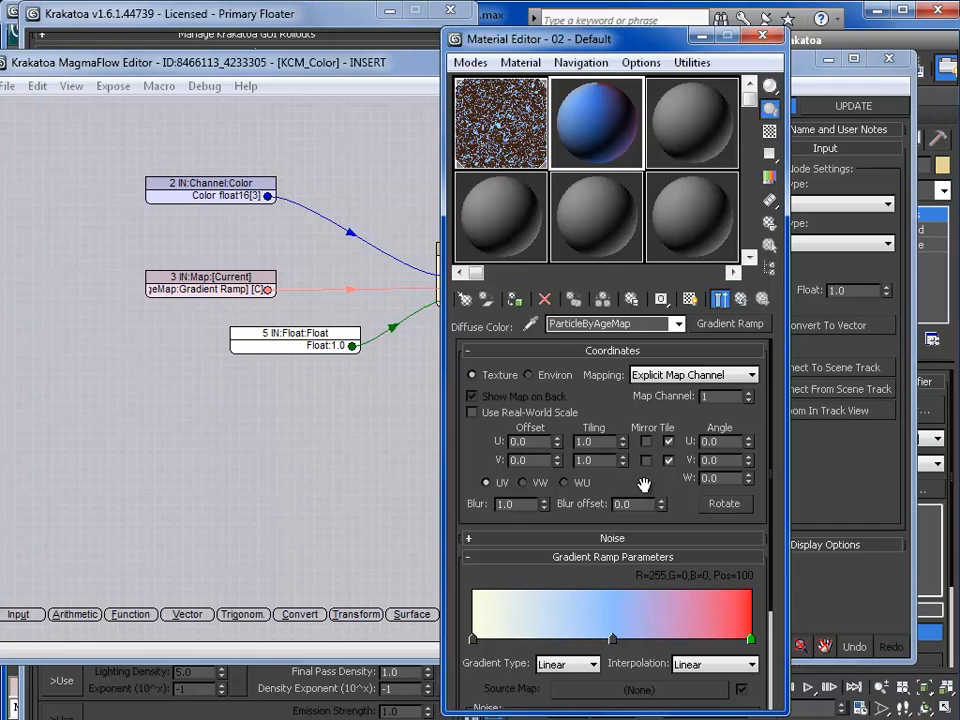
- Render the Perspective view at frame 25 to check the particle colors by age, and close the rendered frame
key("shift+q")
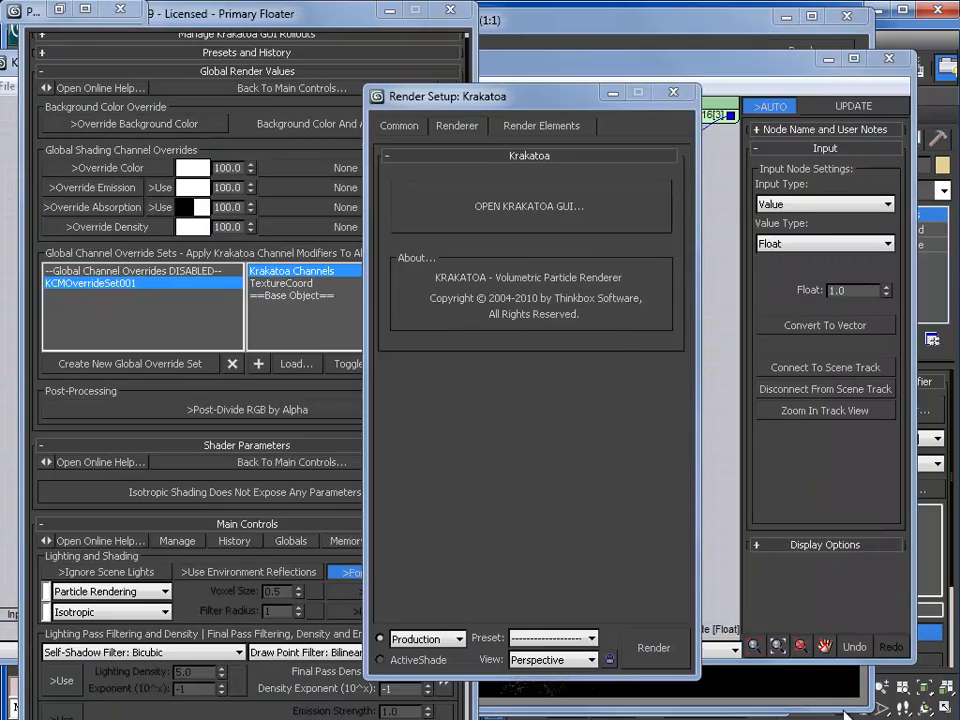
key("shift+q")
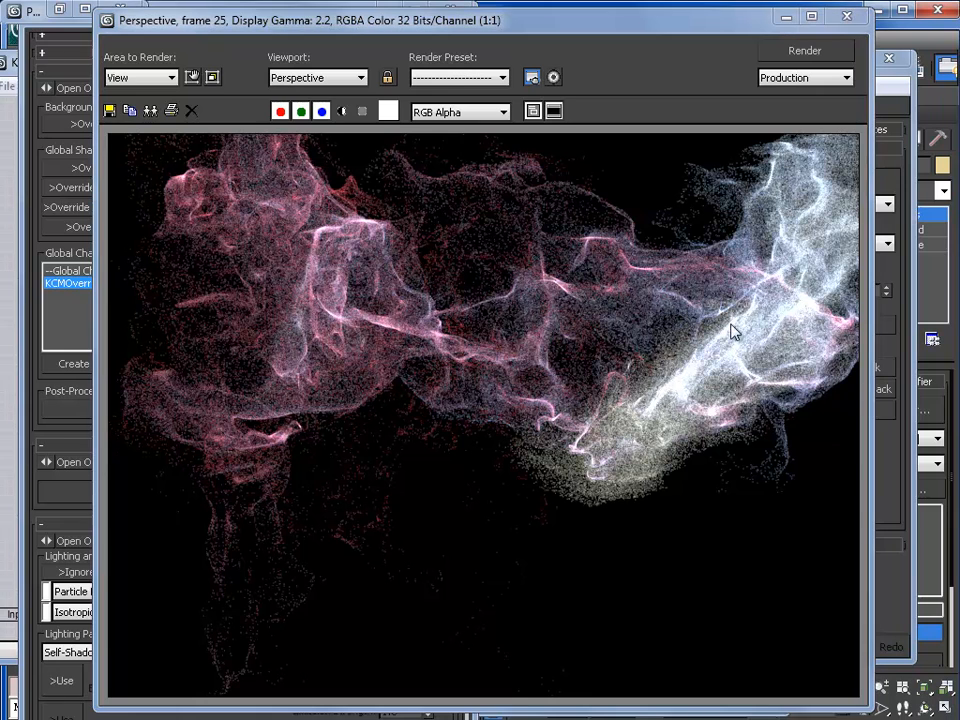
left_click(846, 17)
- Set the Float value driving the blend ratio to 0, render the Perspective view again and close the rendered frame
left_click(522, 73)
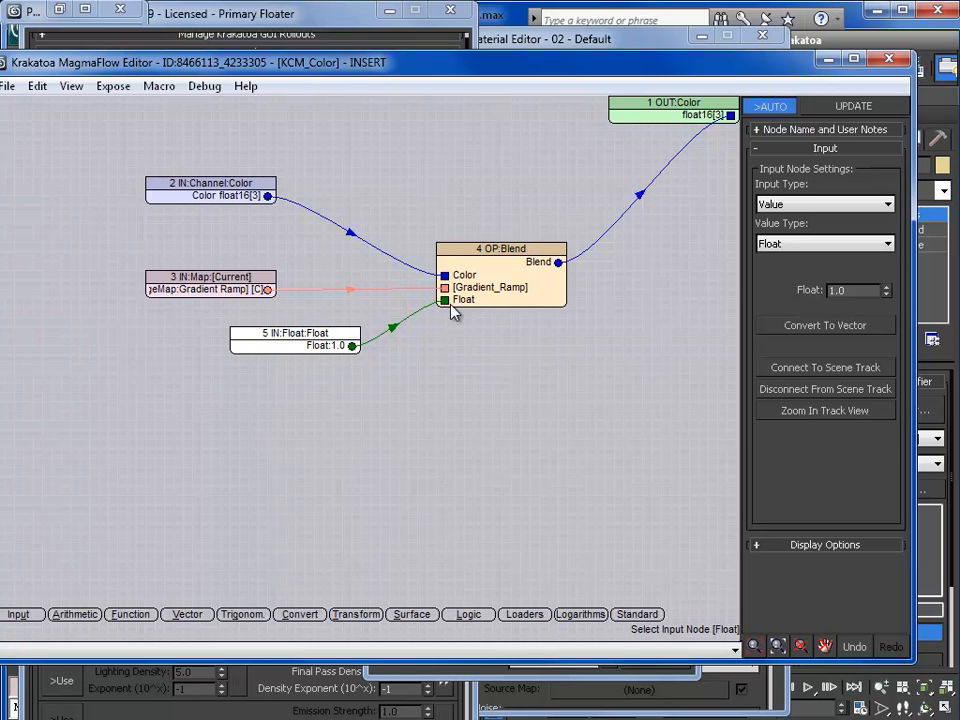
type("0")
key("Return")
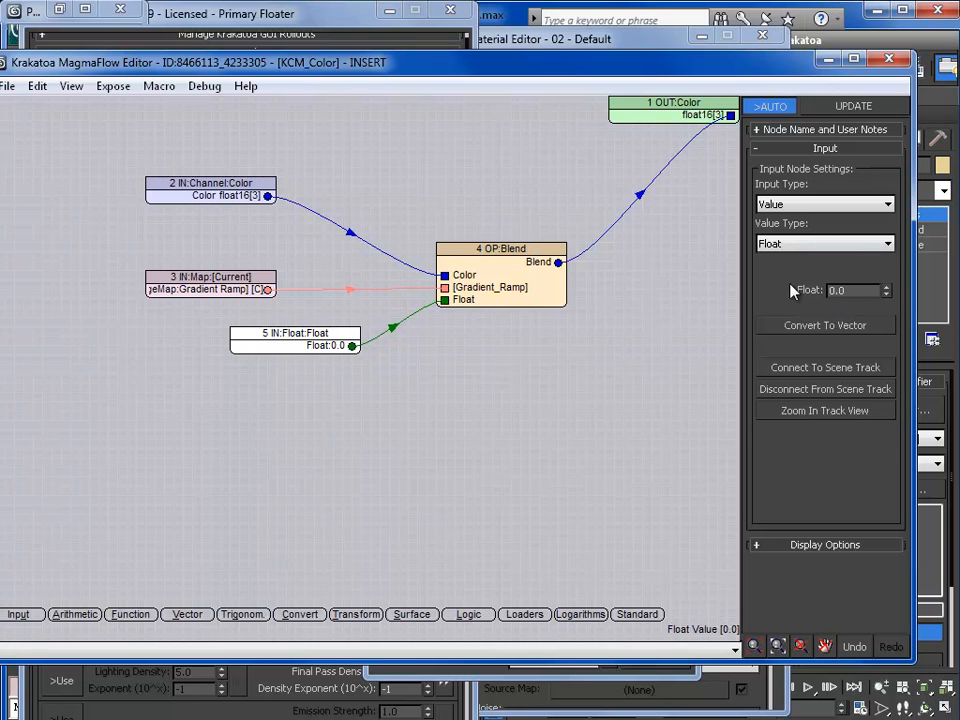
key("F9")
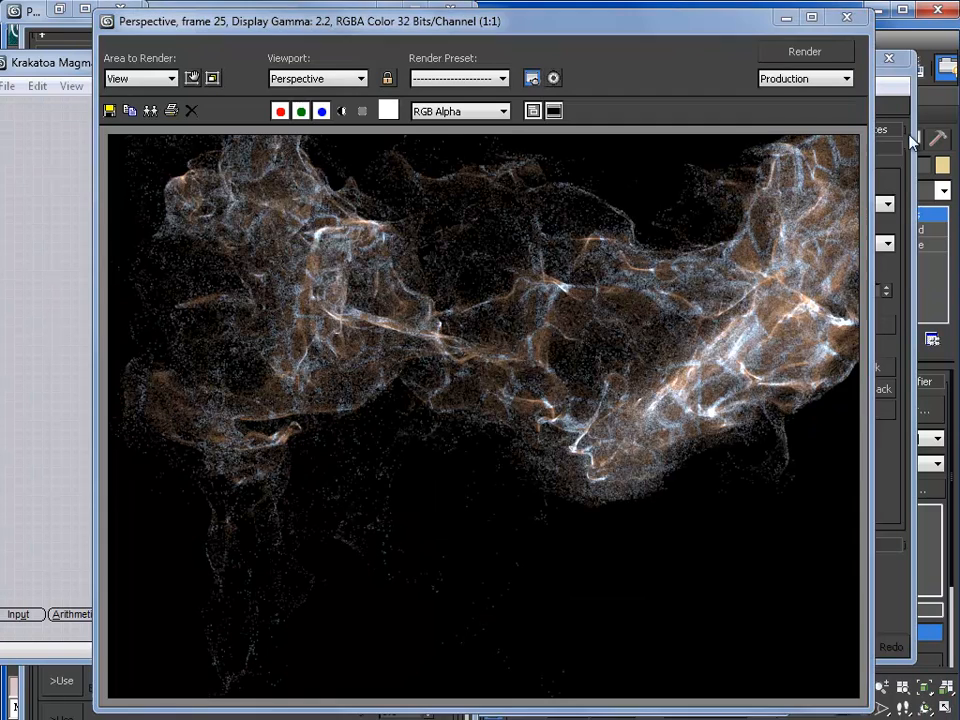
left_click(847, 17)
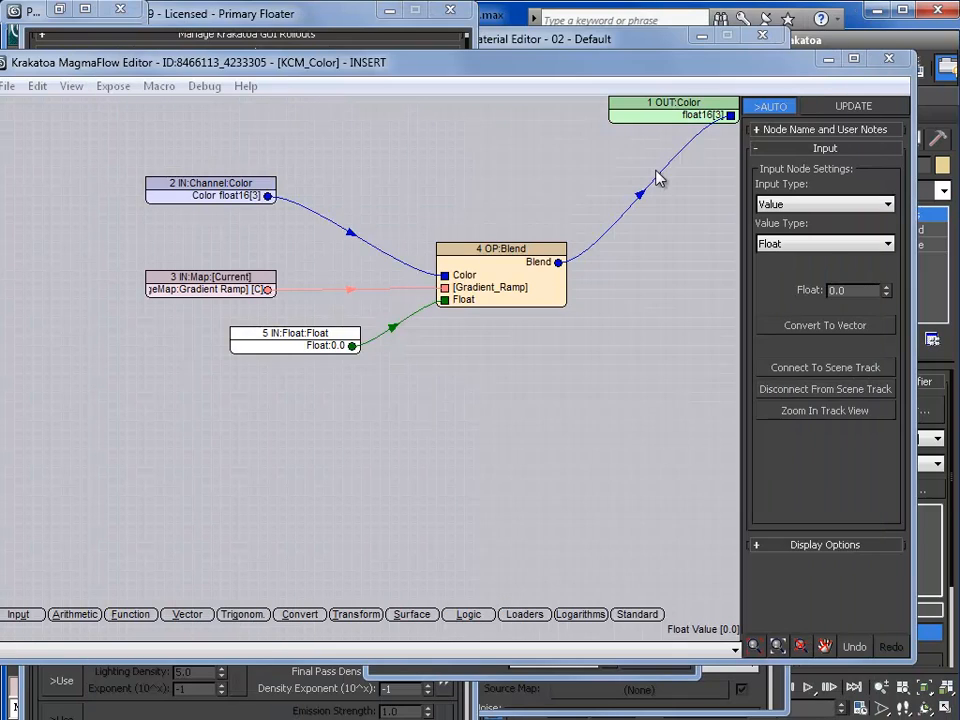
left_click(376, 301)
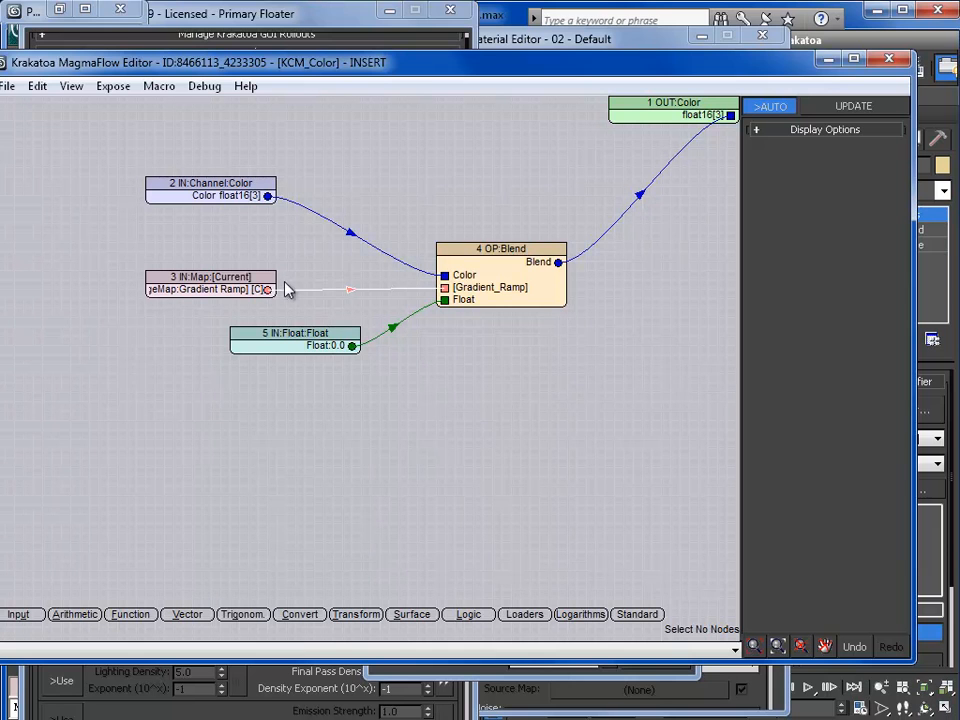
- Swap the Blend operator's inputs so the Gradient Ramp map feeds the first and the Color channel the second, and reposition both input nodes to match
left_click(344, 289)
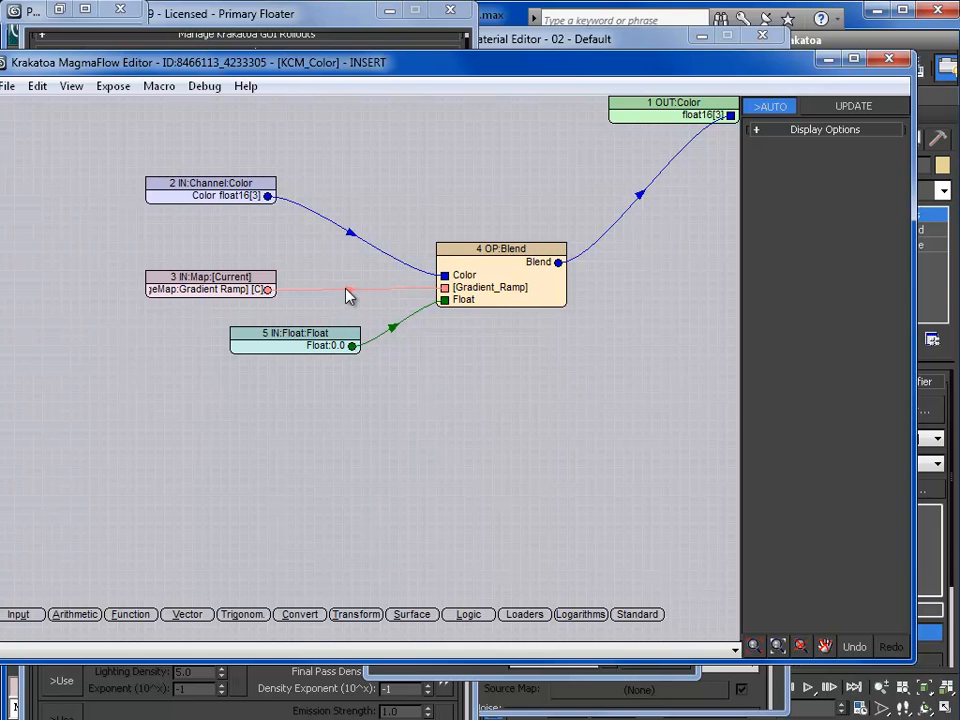
key("Delete")
left_click(355, 239)
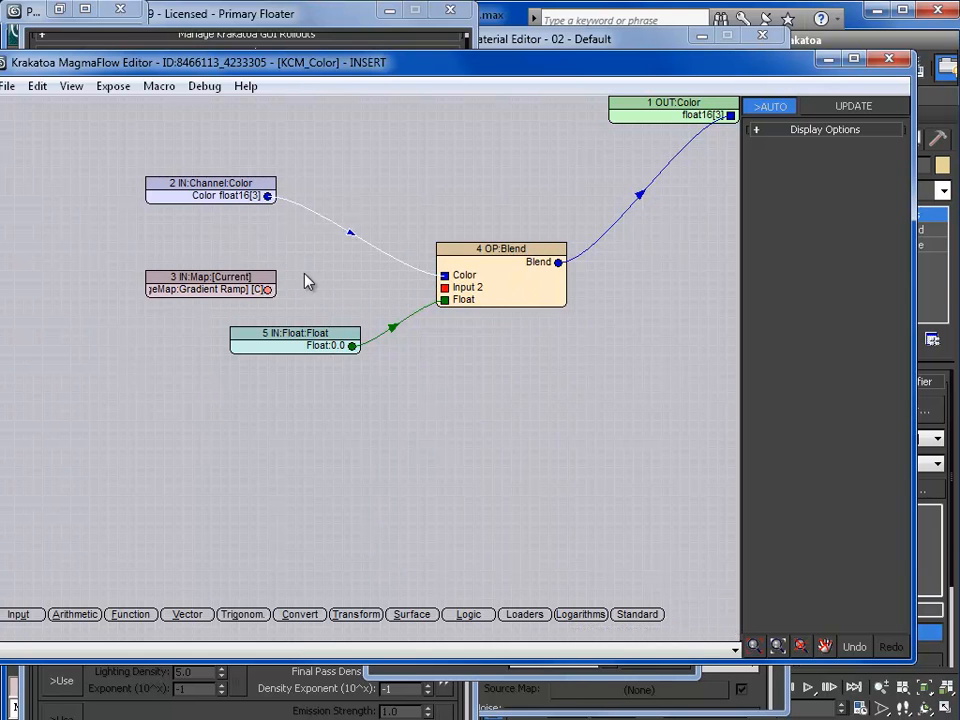
key("Delete")
left_click_drag(266, 289, 452, 280)
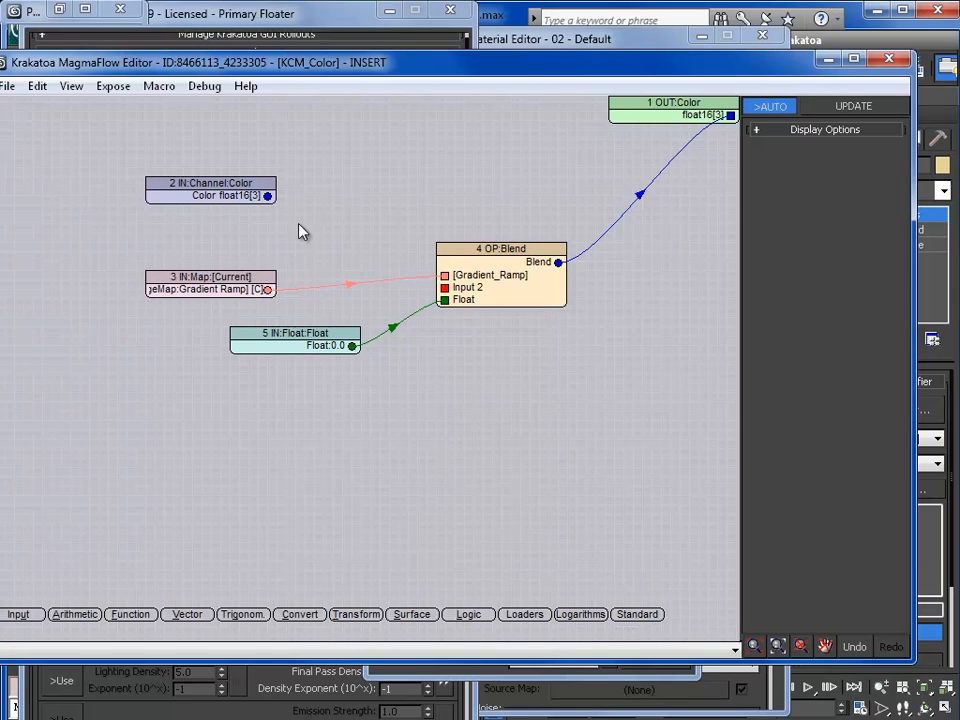
left_click_drag(267, 195, 444, 289)
left_click_drag(259, 287, 240, 147)
left_click_drag(215, 184, 215, 269)
- Delete the Float input node that drives the Blend operator's ratio
left_click_drag(307, 338, 252, 347)
right_click(252, 347)
left_click(204, 388)
left_click(233, 355)
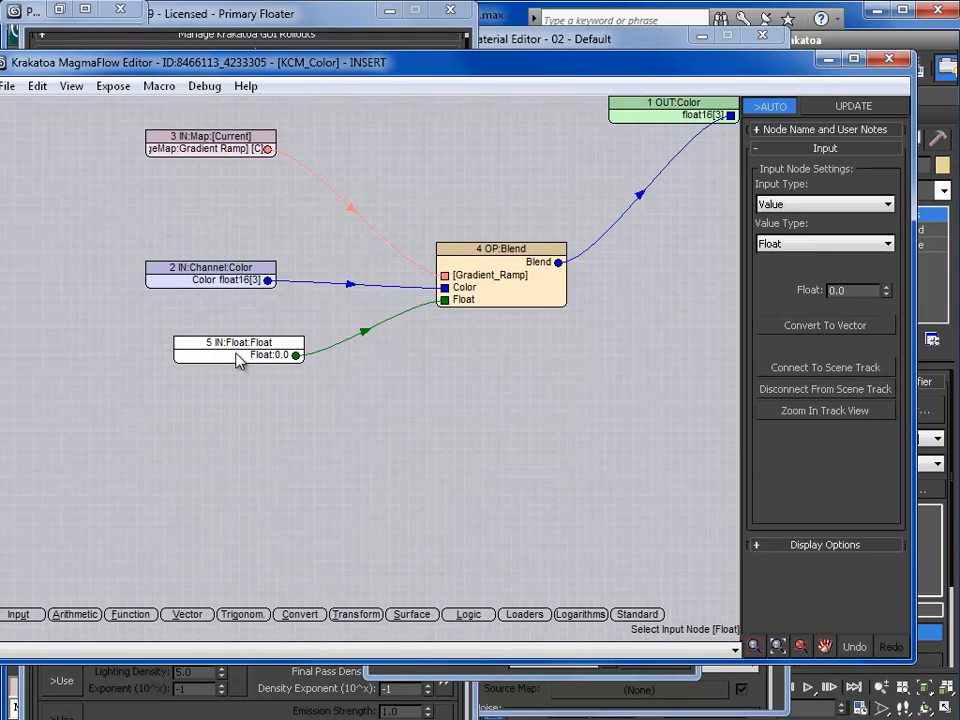
key("Delete")
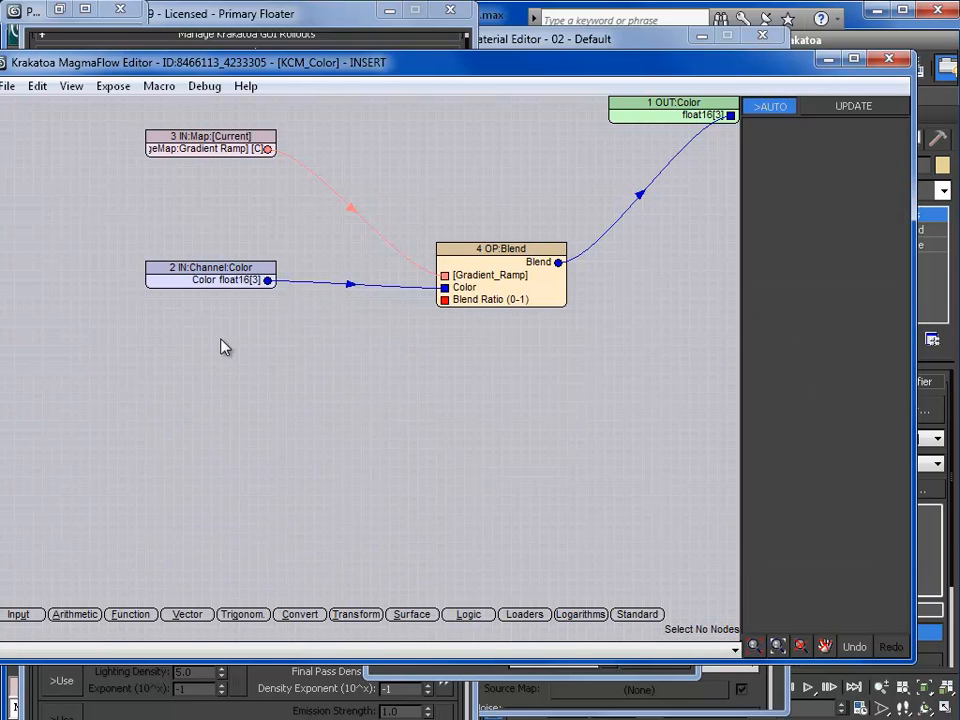
- Add a TextureCoord channel input node below the Color channel node and extract its X component
right_click(224, 344)
left_click(193, 349)
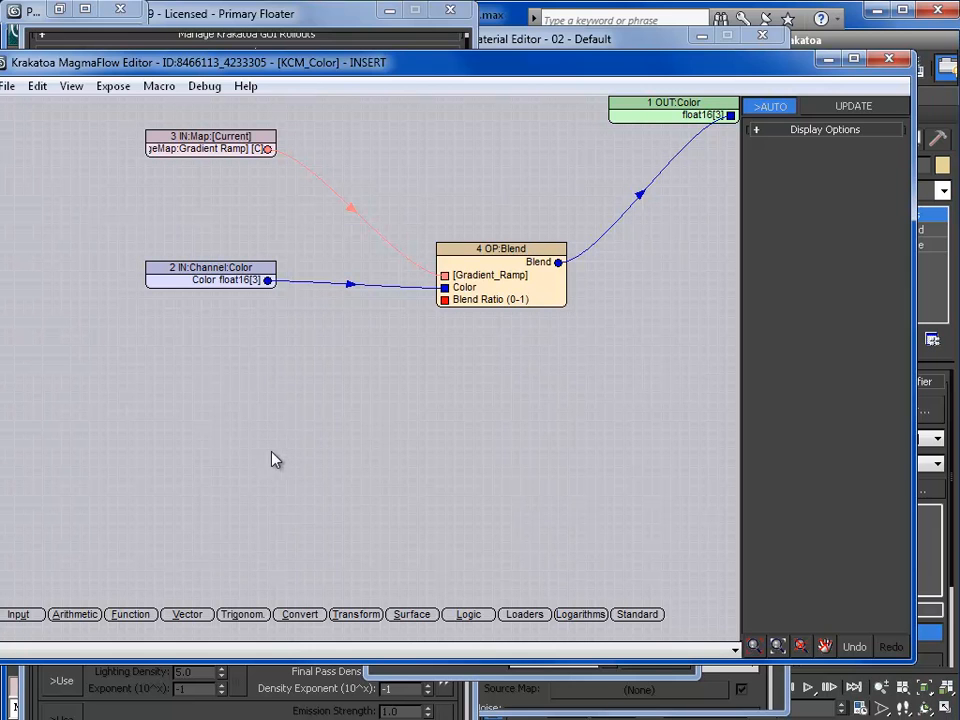
right_click(134, 366)
left_click(135, 368)
right_click(166, 368)
mouse_move(197, 380)
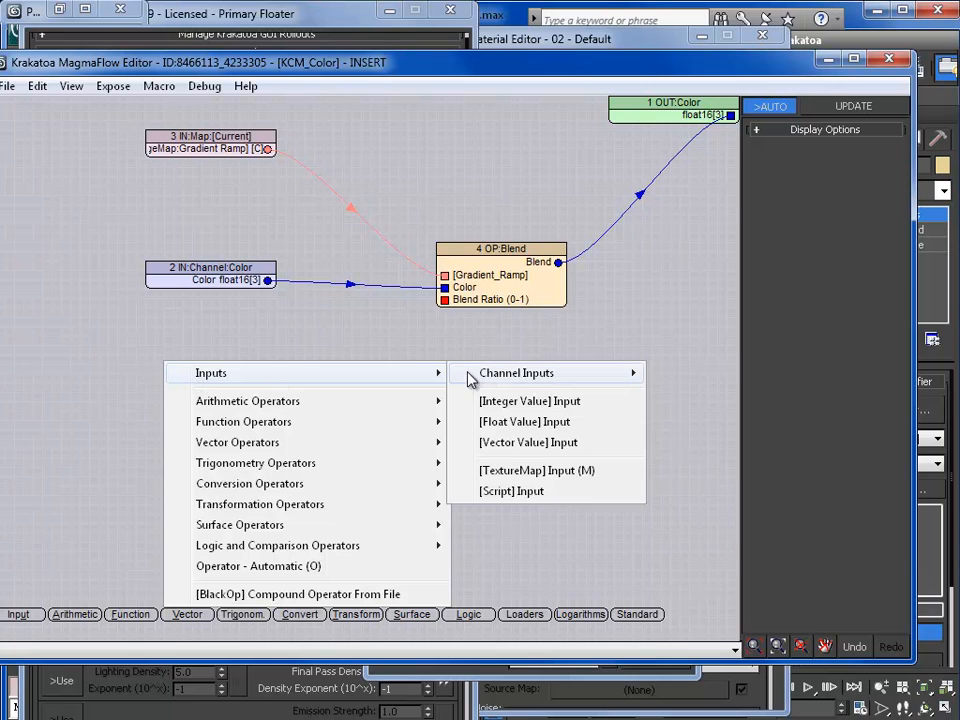
mouse_move(487, 378)
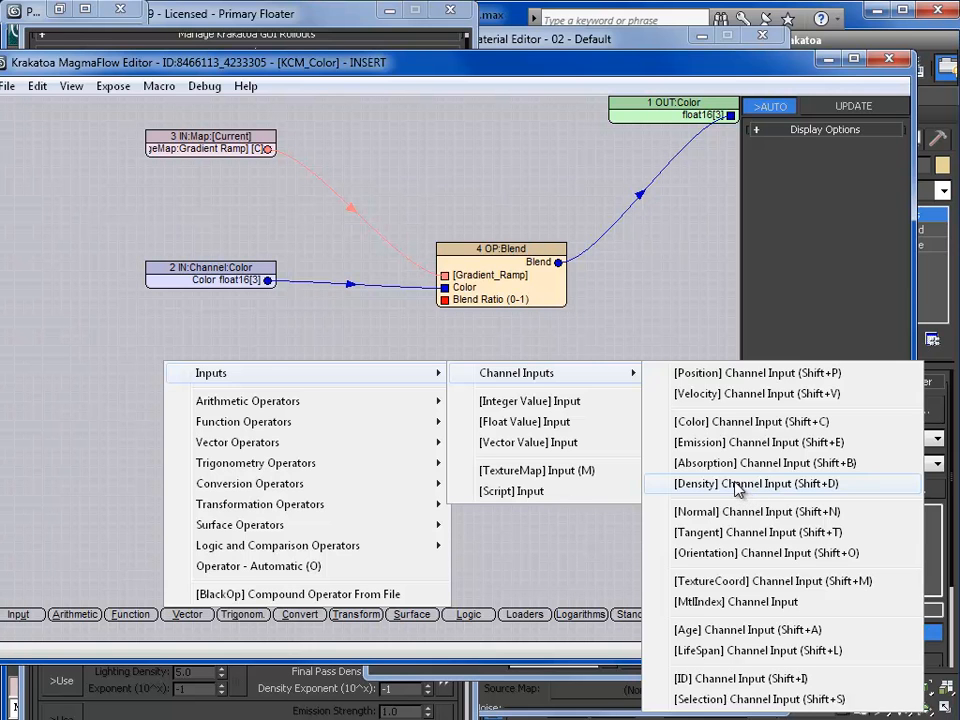
left_click(724, 581)
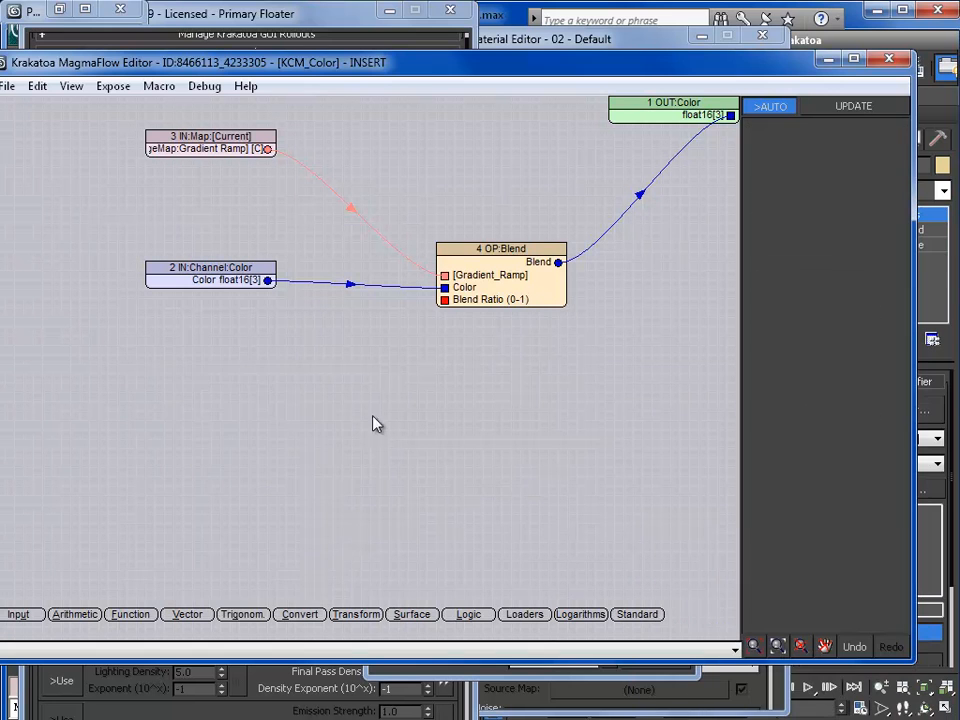
left_click_drag(253, 386, 210, 371)
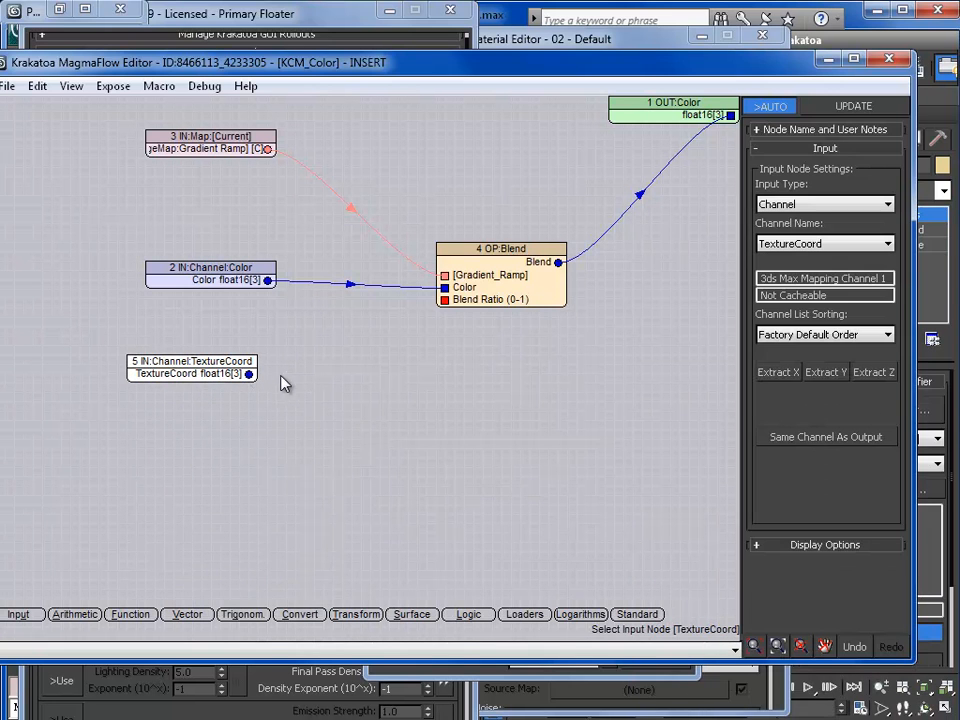
left_click(780, 372)
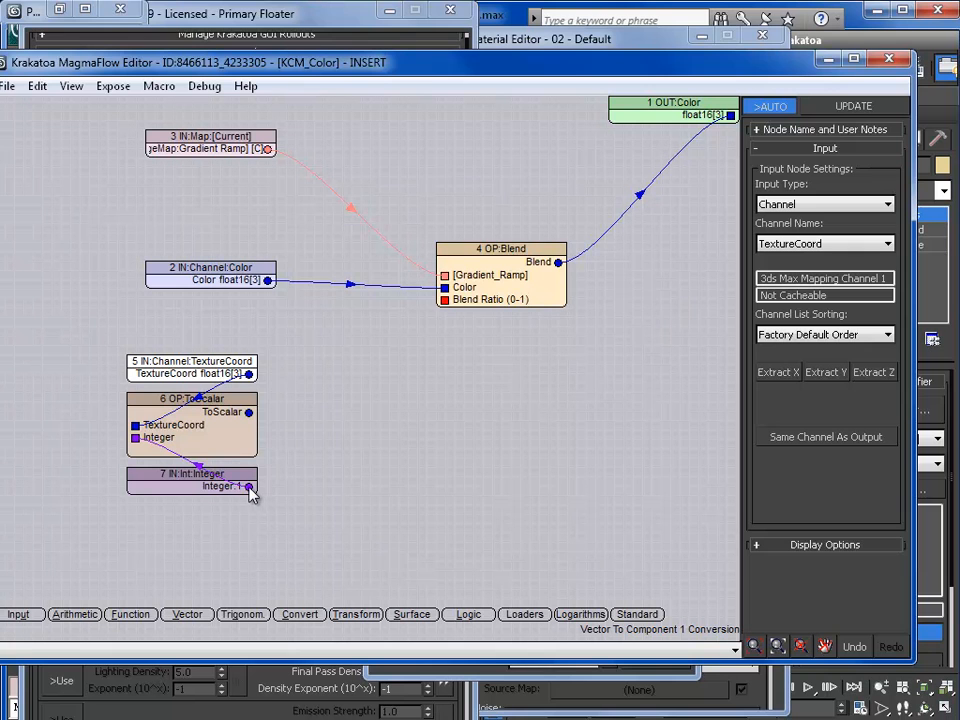
- Try to connect the Integer node's output to the Blend Ratio input, and delete that connection again
left_click_drag(352, 412, 446, 310)
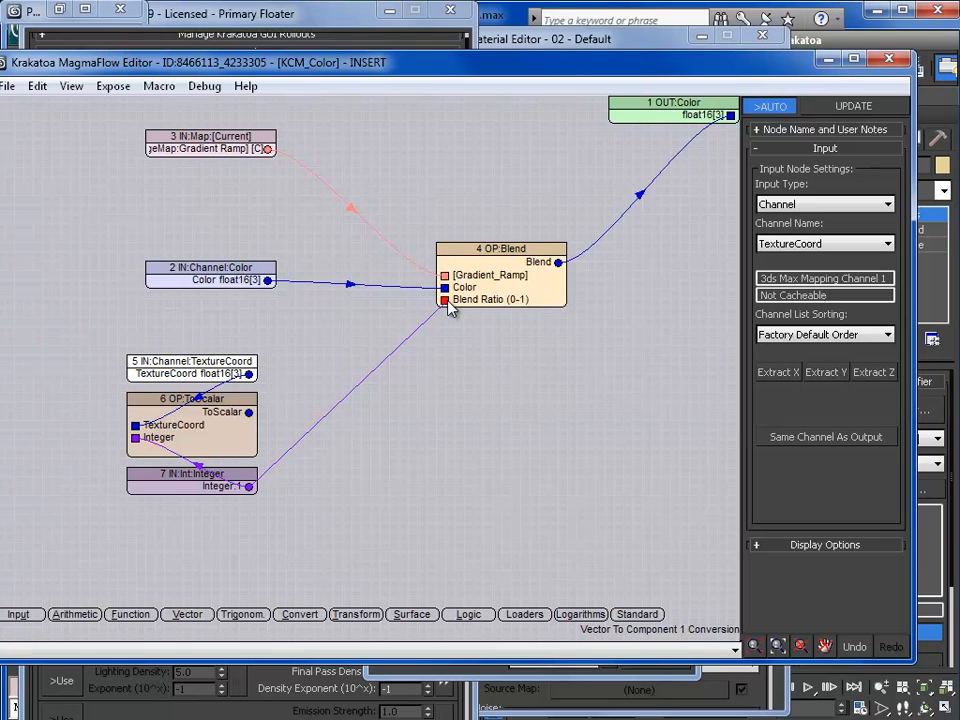
left_click_drag(448, 304, 448, 304)
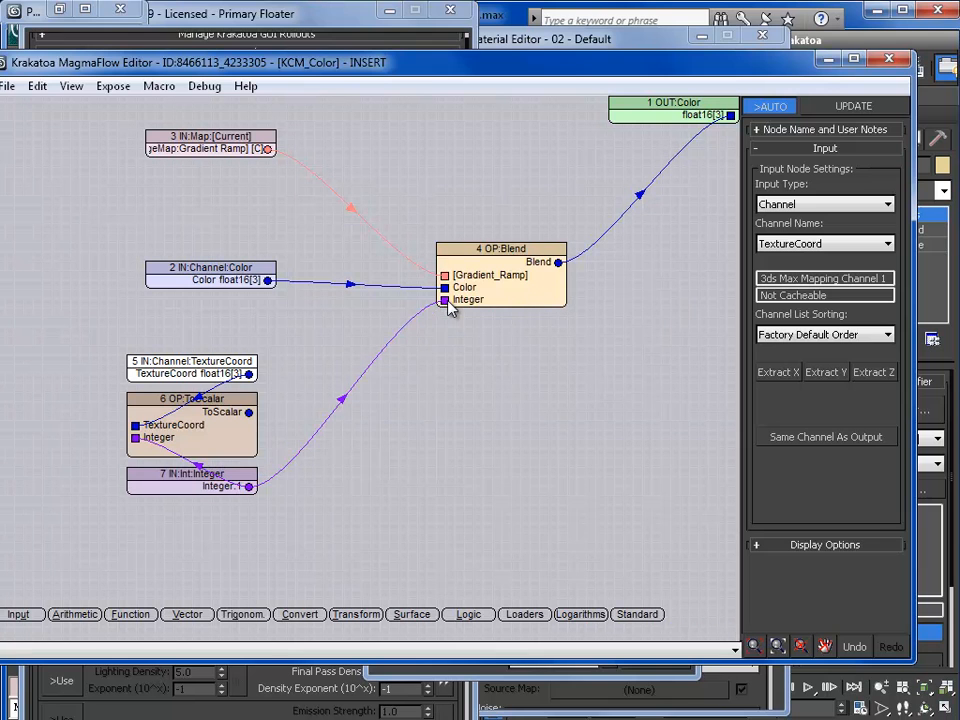
left_click(342, 401)
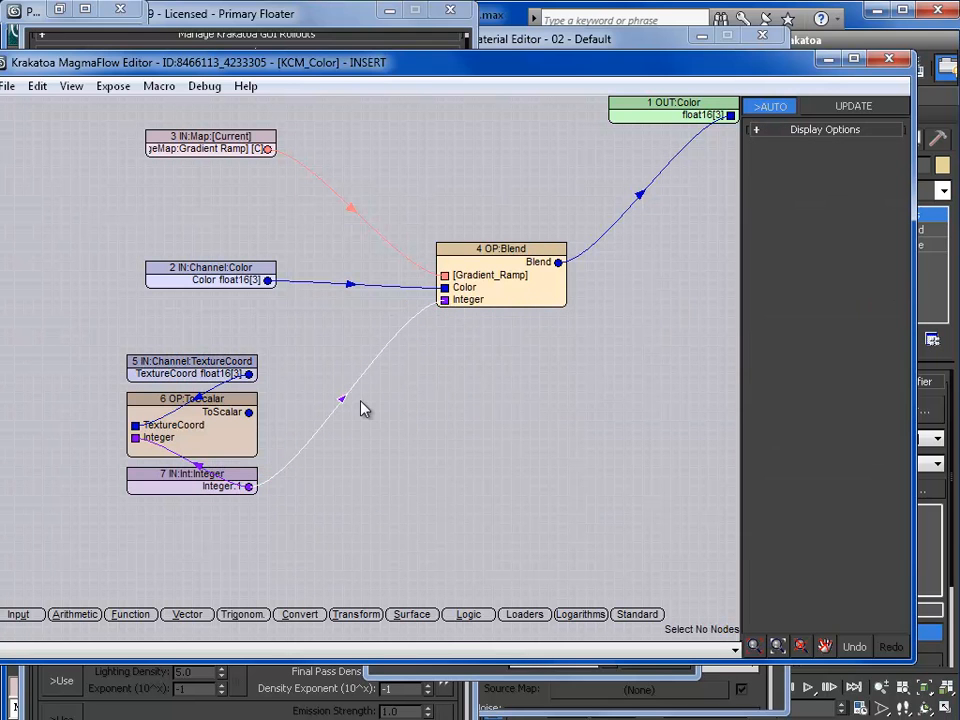
key("Delete")
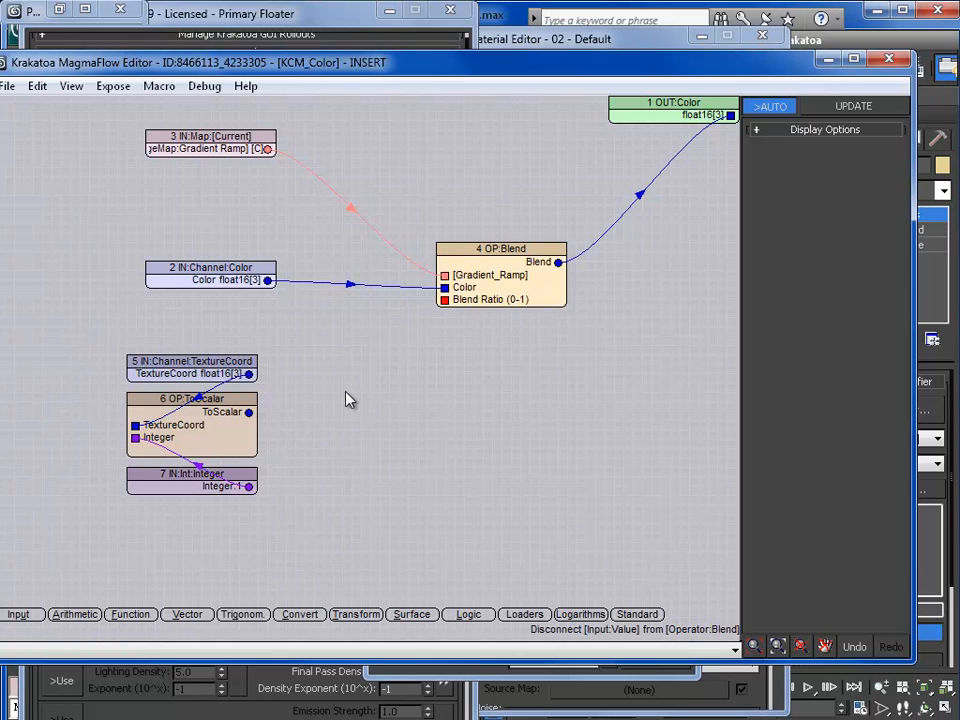
left_click(240, 487)
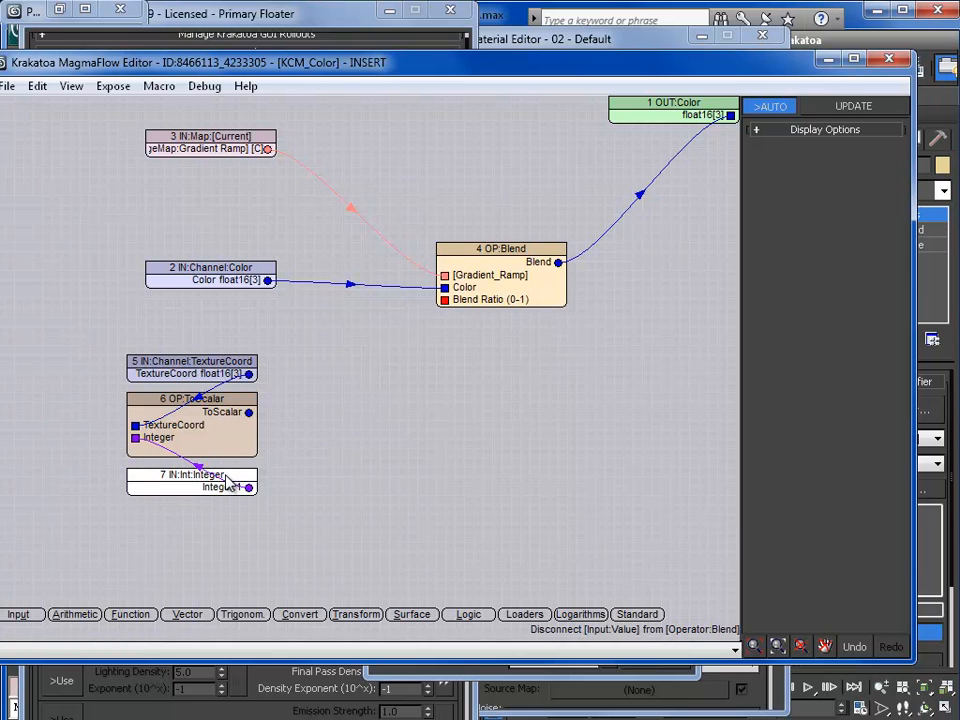
- Add a Curve function operator between the TextureCoord nodes and the Blend operator
right_click(348, 387)
left_click(338, 435)
right_click(371, 409)
mouse_move(420, 467)
left_click(735, 512)
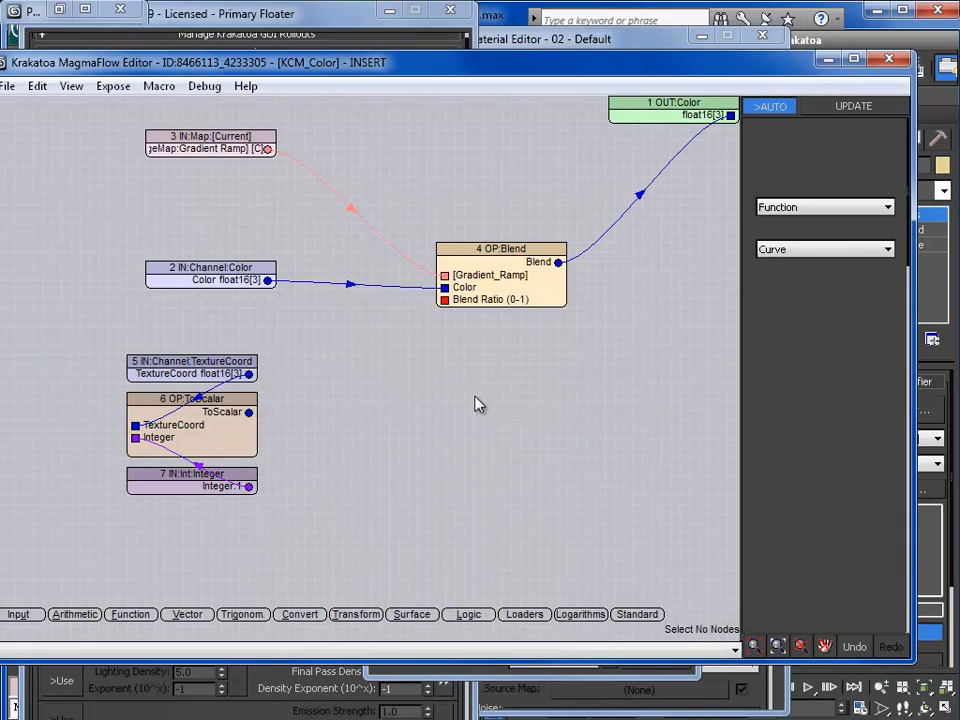
left_click_drag(418, 429, 368, 386)
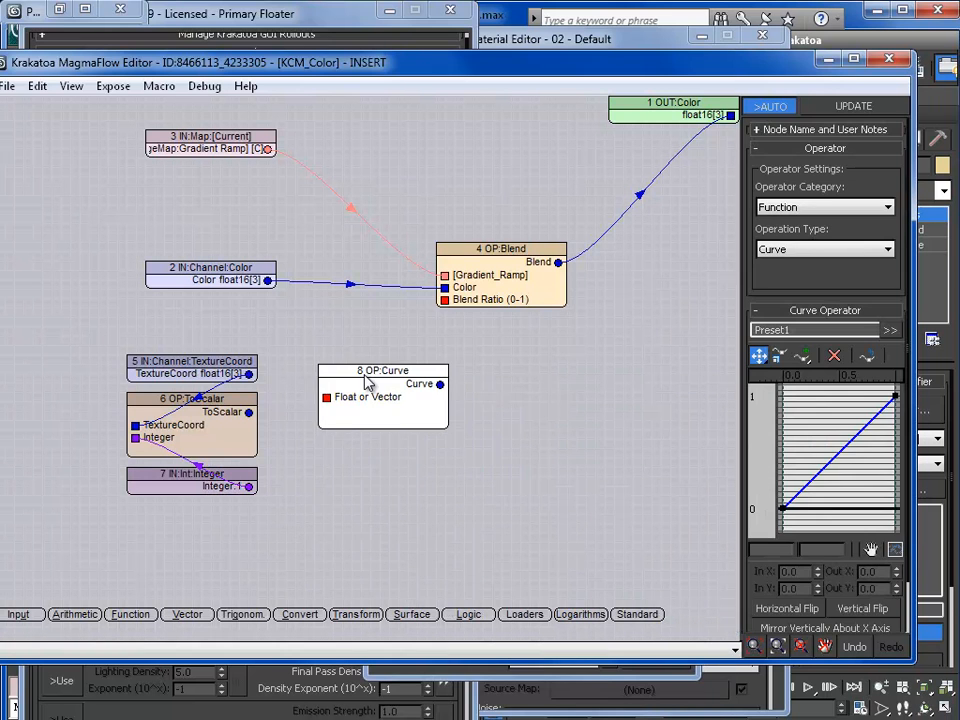
- Connect the Integer node's output to the Curve operator and the Curve output to the Blend Ratio input
left_click_drag(270, 487, 326, 399)
left_click_drag(436, 384, 445, 300)
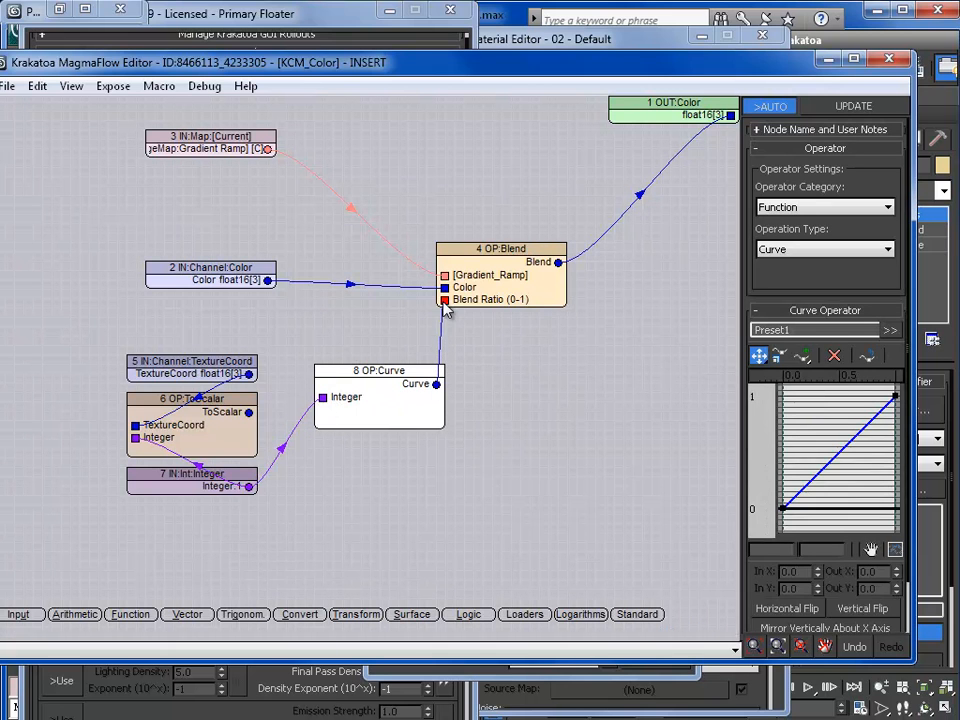
left_click_drag(400, 385, 377, 376)
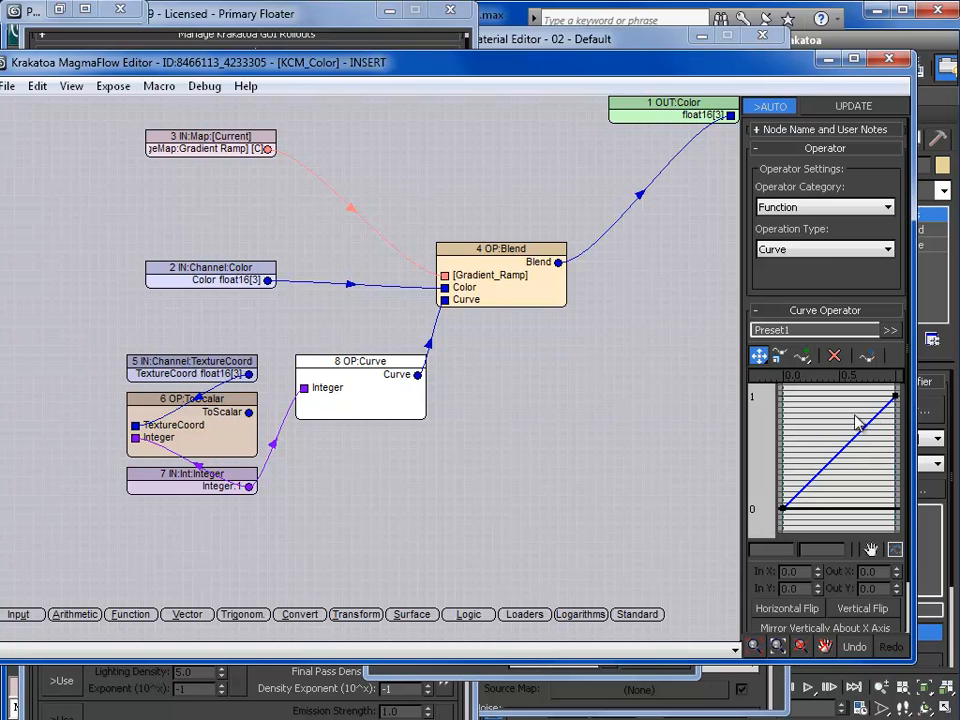
- Insert a point in the middle of the Curve operator's curve and raise it to about 0.397, 0.778
left_click(803, 357)
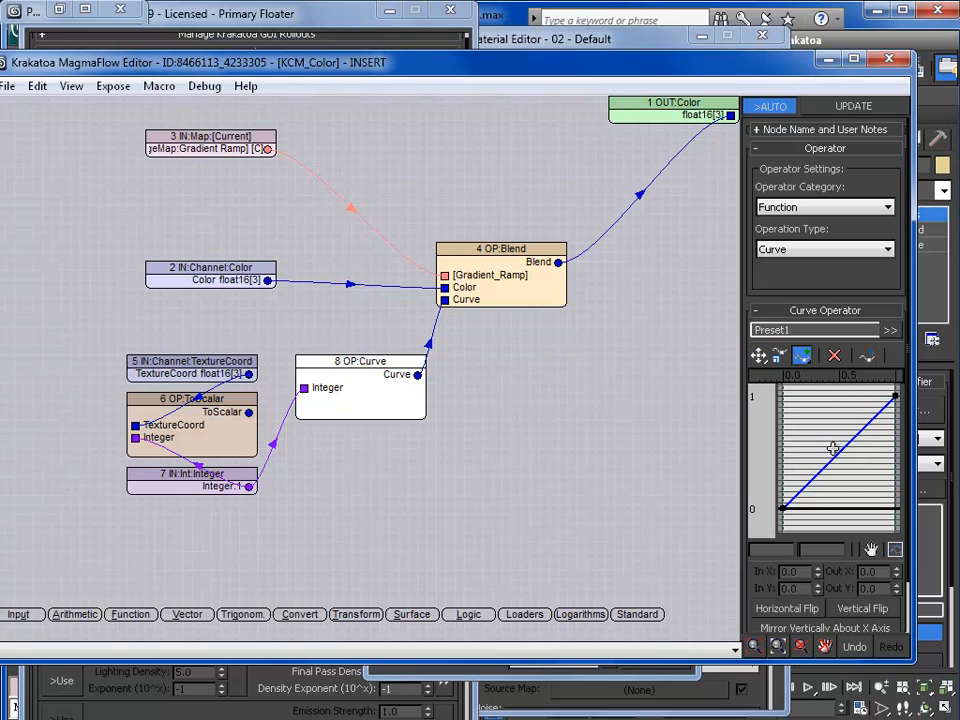
left_click(831, 458)
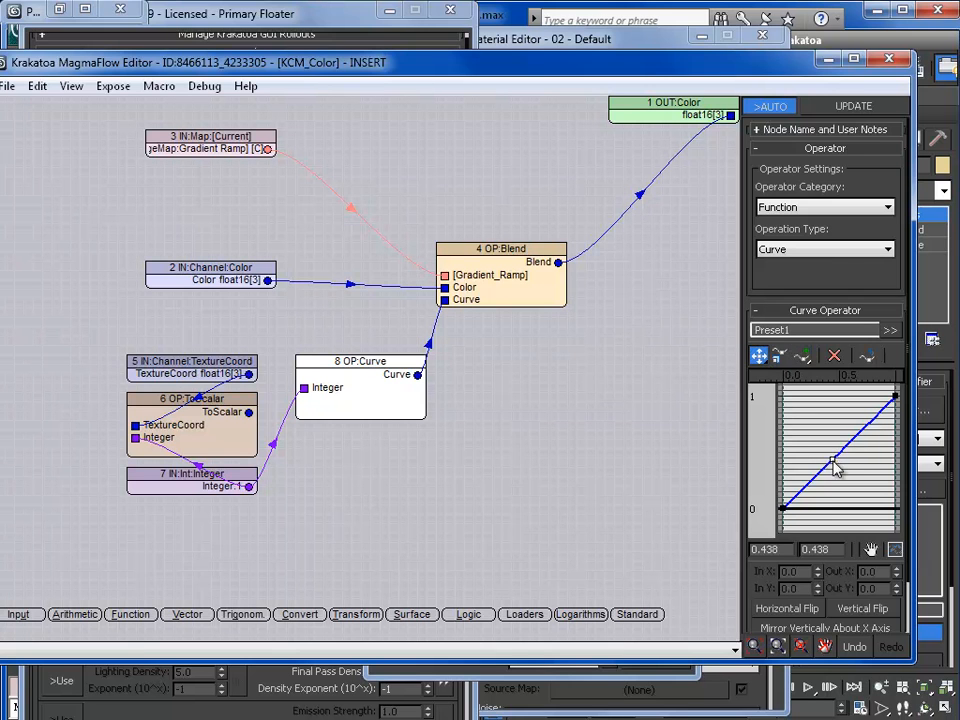
left_click_drag(832, 461, 830, 441)
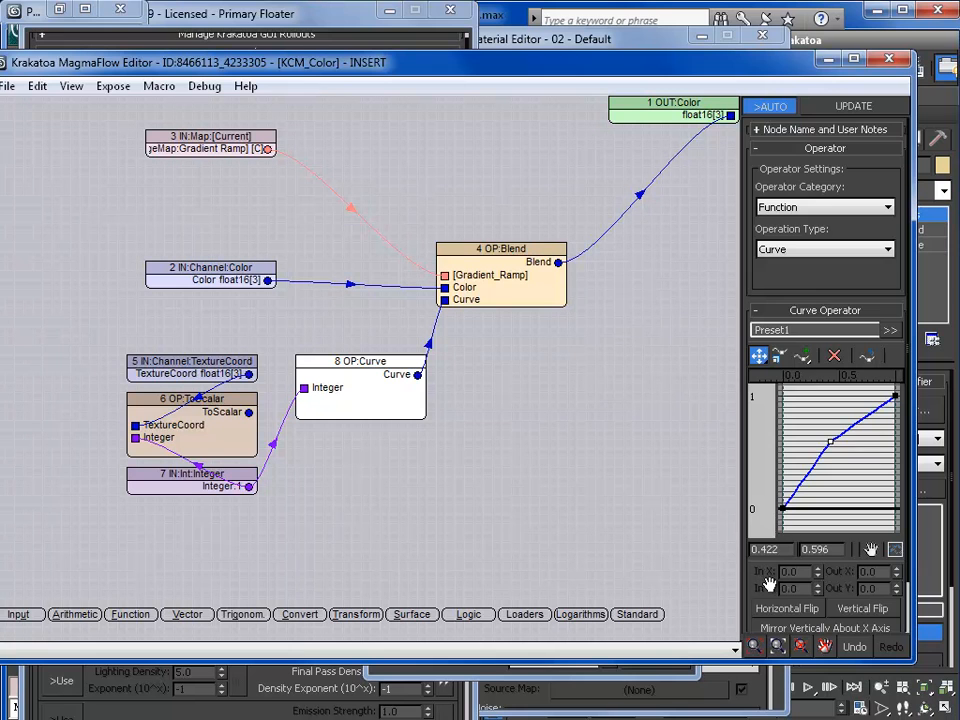
scroll(778, 525, "down", 3)
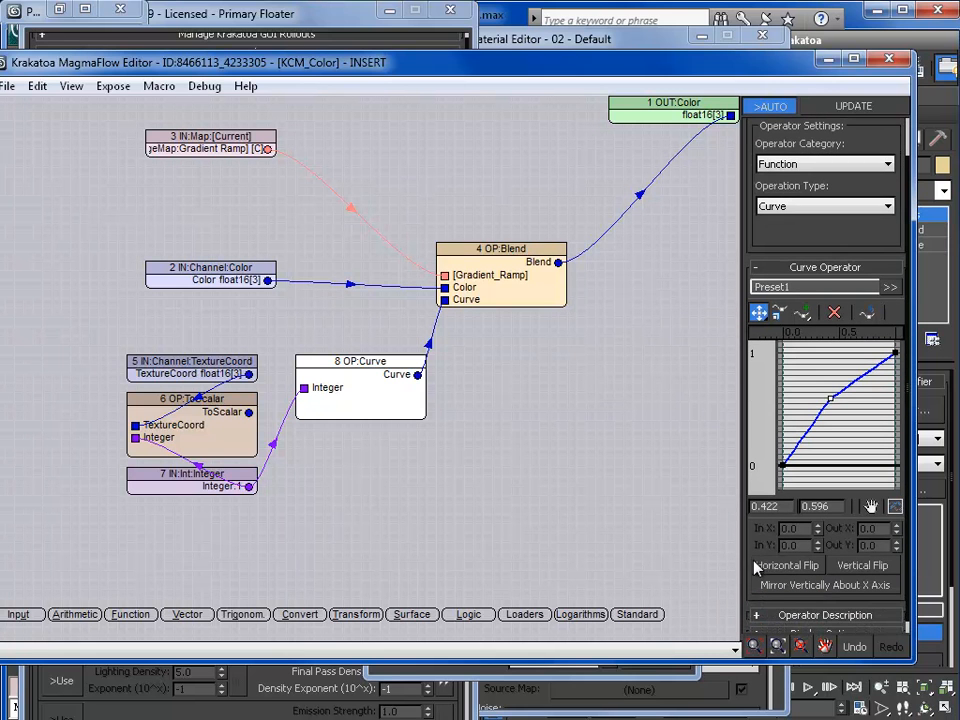
scroll(763, 478, "down", 1)
scroll(763, 478, "up", 4)
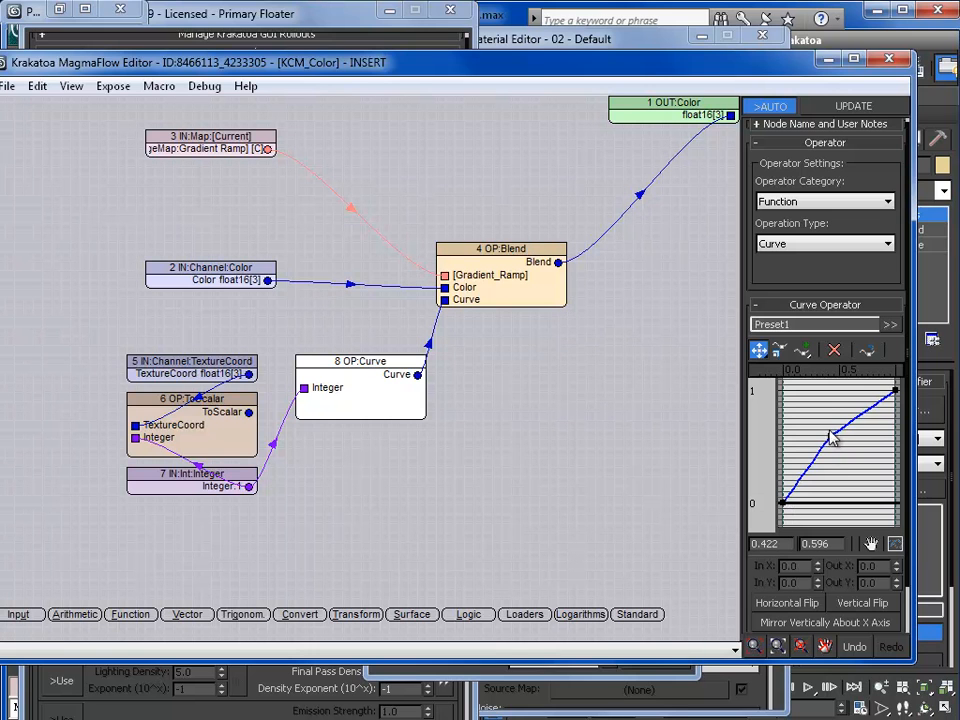
left_click_drag(831, 432, 828, 414)
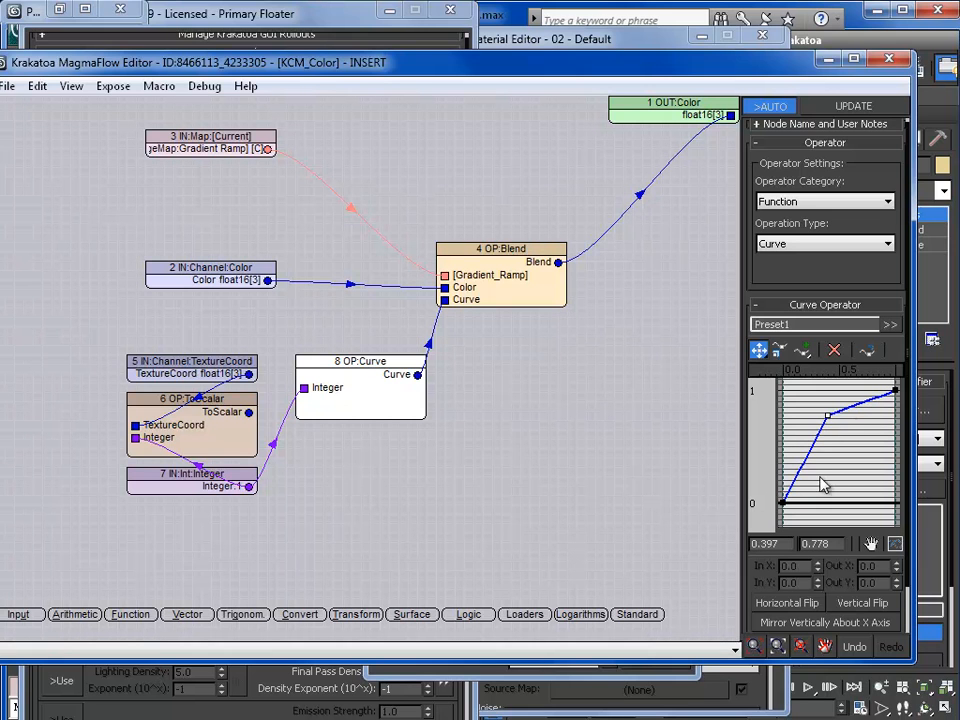
- Convert the curve's middle point to Bezier-Smooth and shift it to about 0.339, 0.728
right_click(827, 414)
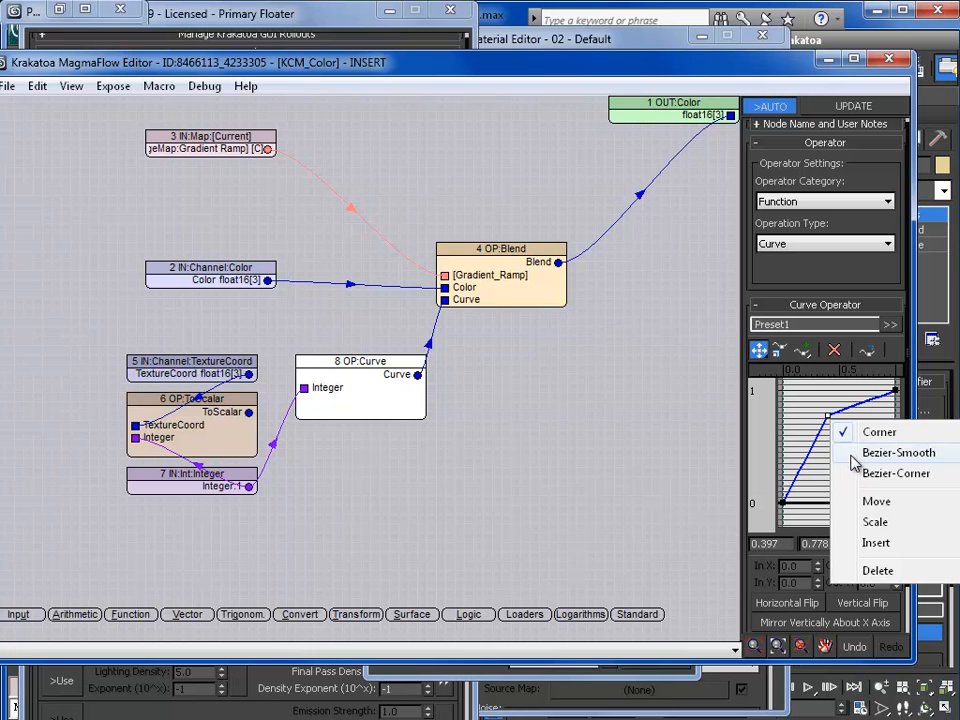
left_click(857, 455)
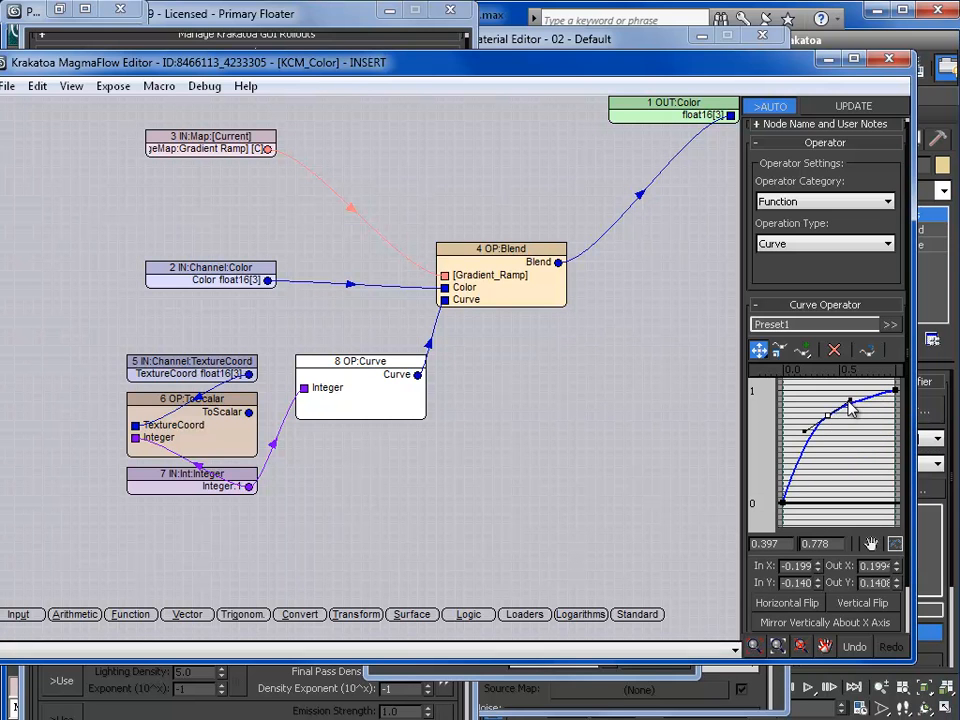
mouse_move(829, 414)
left_mouse_down()
mouse_move(800, 420)
mouse_move(839, 390)
mouse_move(826, 430)
left_mouse_up()
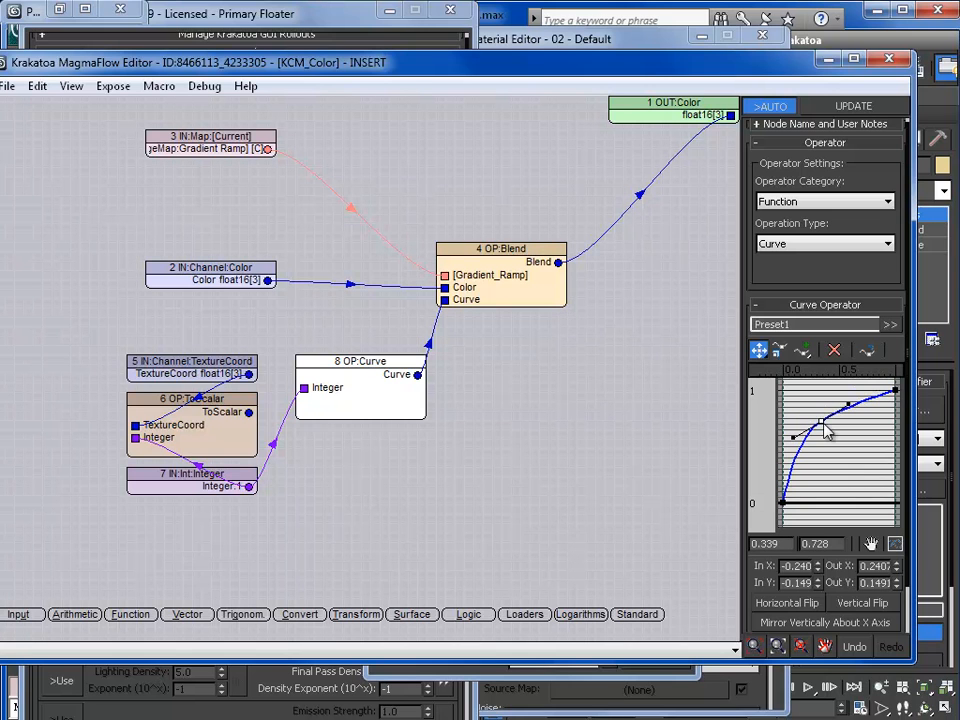
- Render the Perspective view at frame 25 to test the curve-driven blend, dismiss the error dialog and minimize the rendered frame
left_click(829, 62)
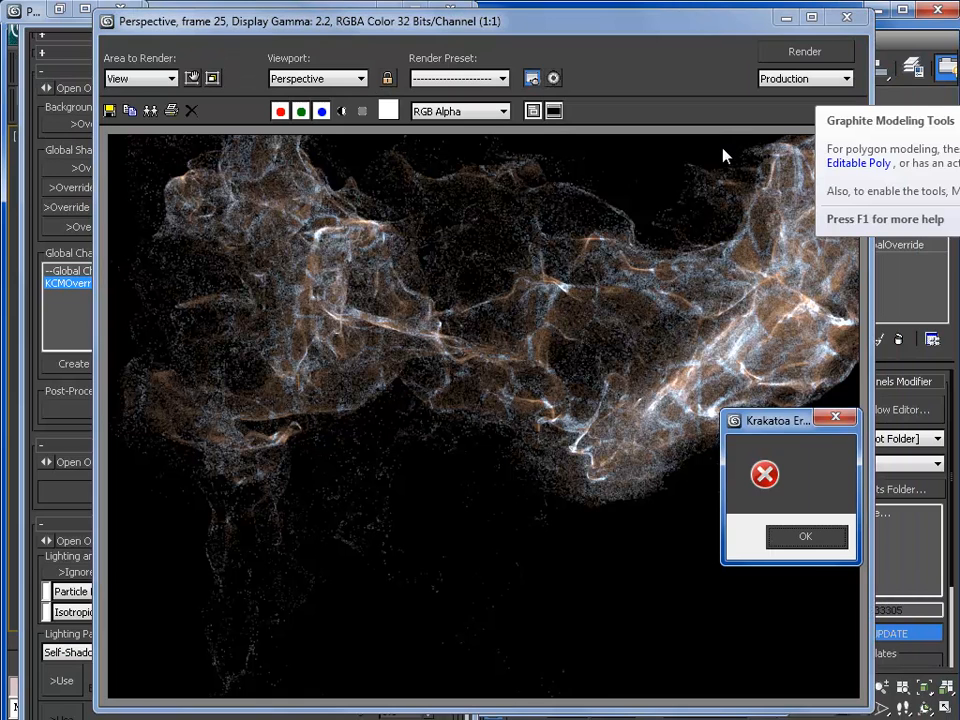
left_click(803, 537)
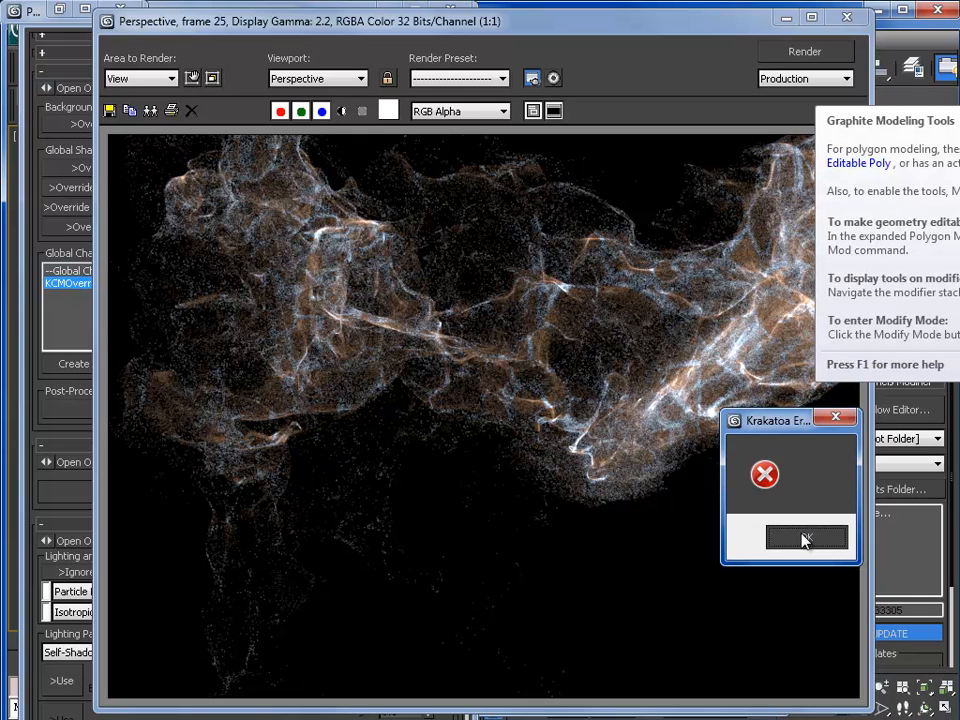
left_click(787, 20)
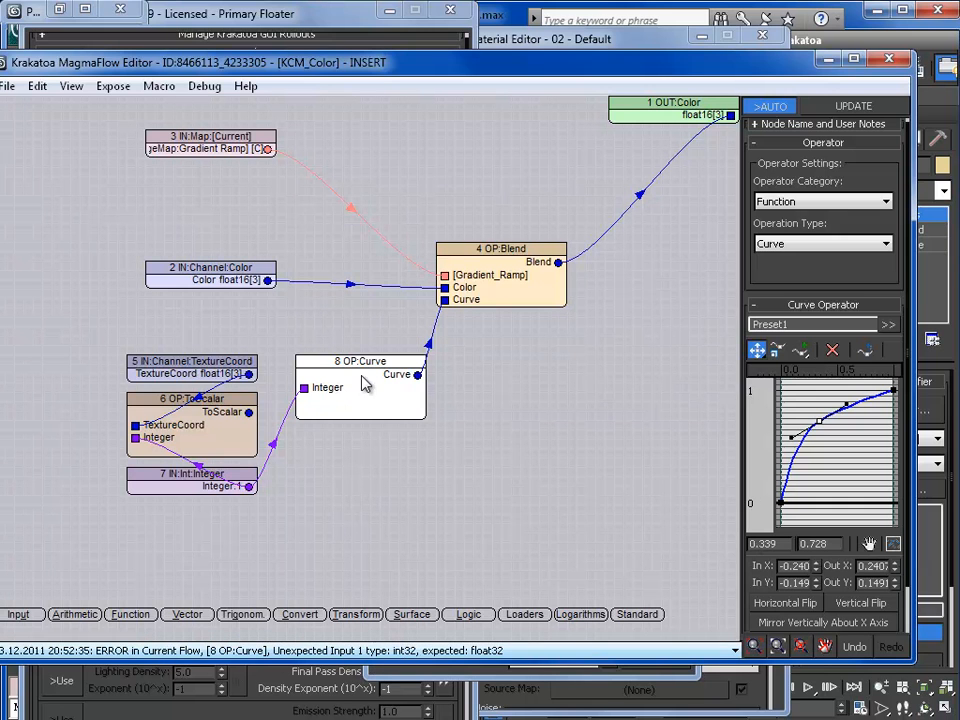
- Replace the Integer connection into the Curve operator with the ToScalar output, and place the Integer node beside the ToScalar operator
left_click_drag(220, 495, 198, 487)
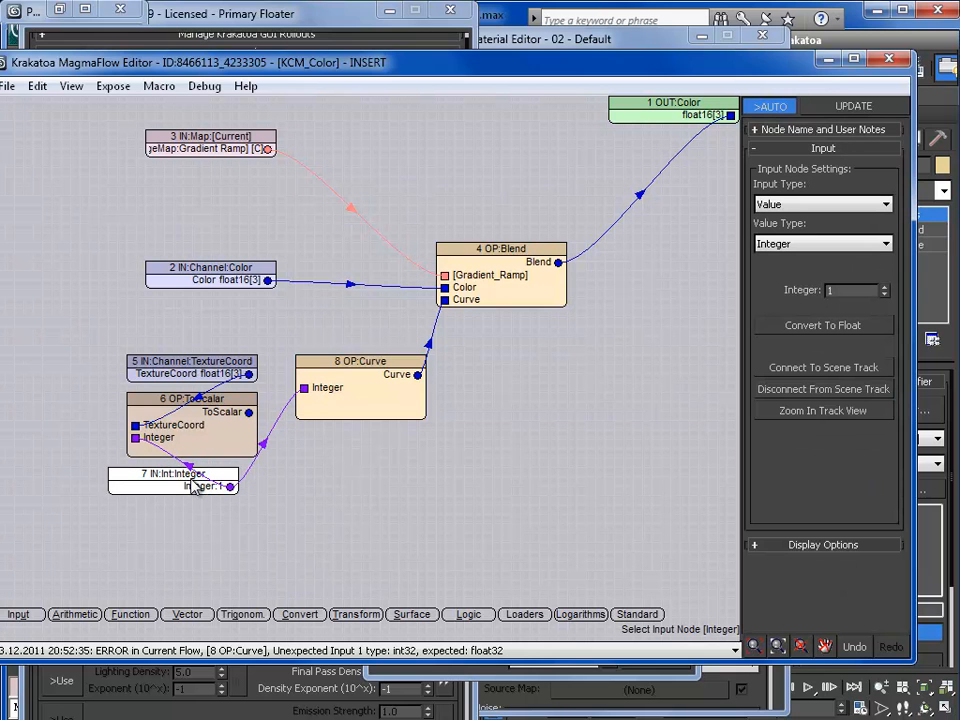
left_click(225, 410)
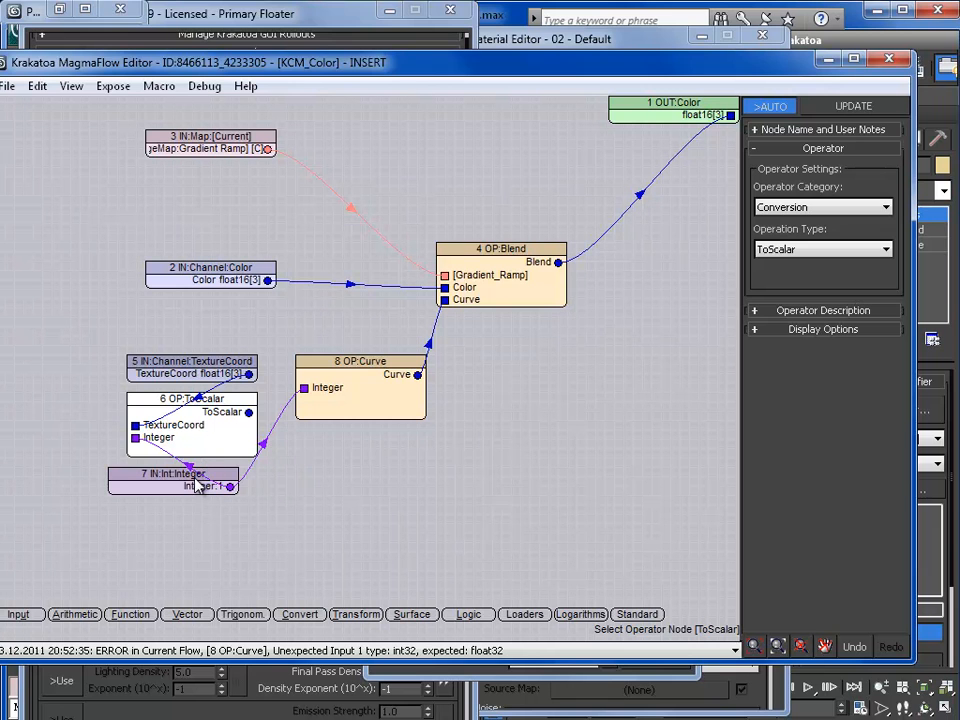
left_click_drag(183, 480, 118, 508)
left_click(229, 463)
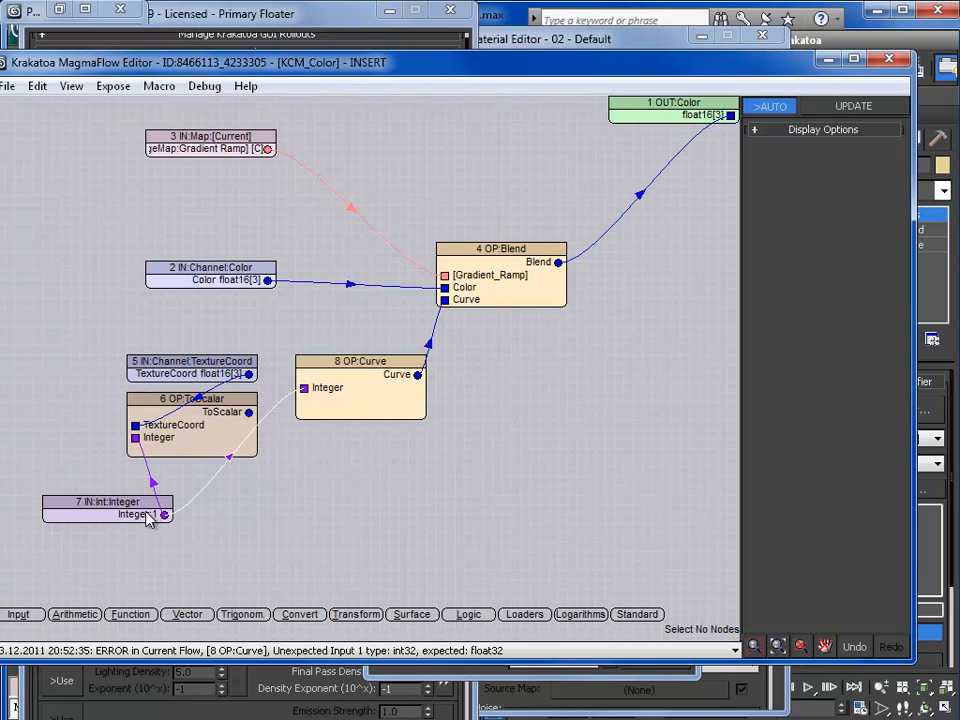
left_click(238, 473)
left_click(230, 458)
key("Delete")
left_click_drag(248, 414, 306, 393)
left_click_drag(122, 512, 45, 400)
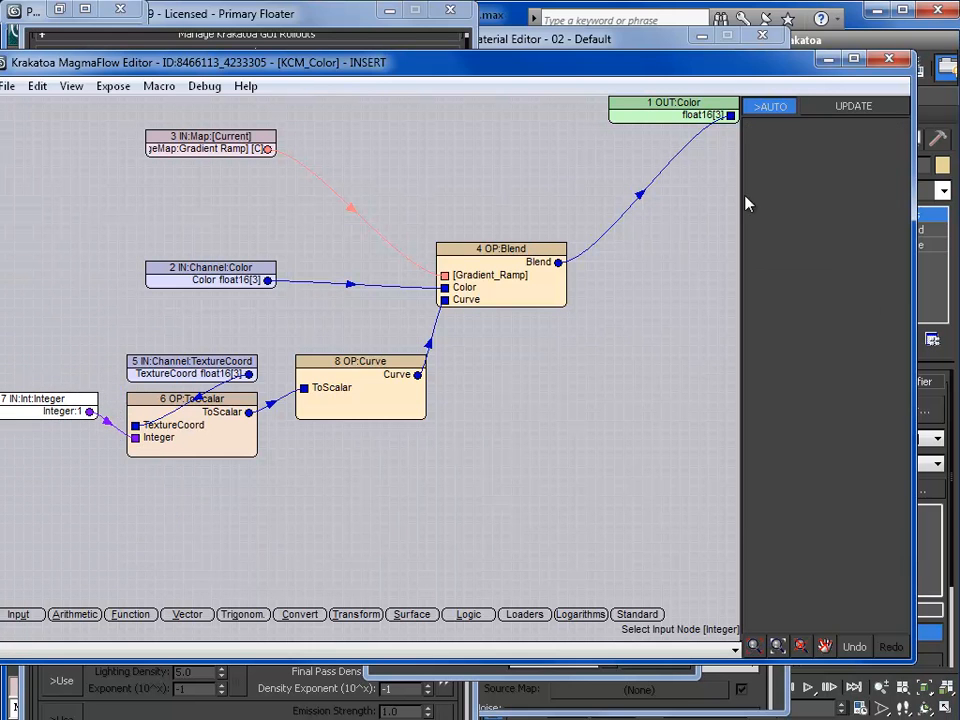
- Render the Perspective view at frame 25 to test the rewired flow, close the rendered frame and return to the MagmaFlow editor
left_click(826, 66)
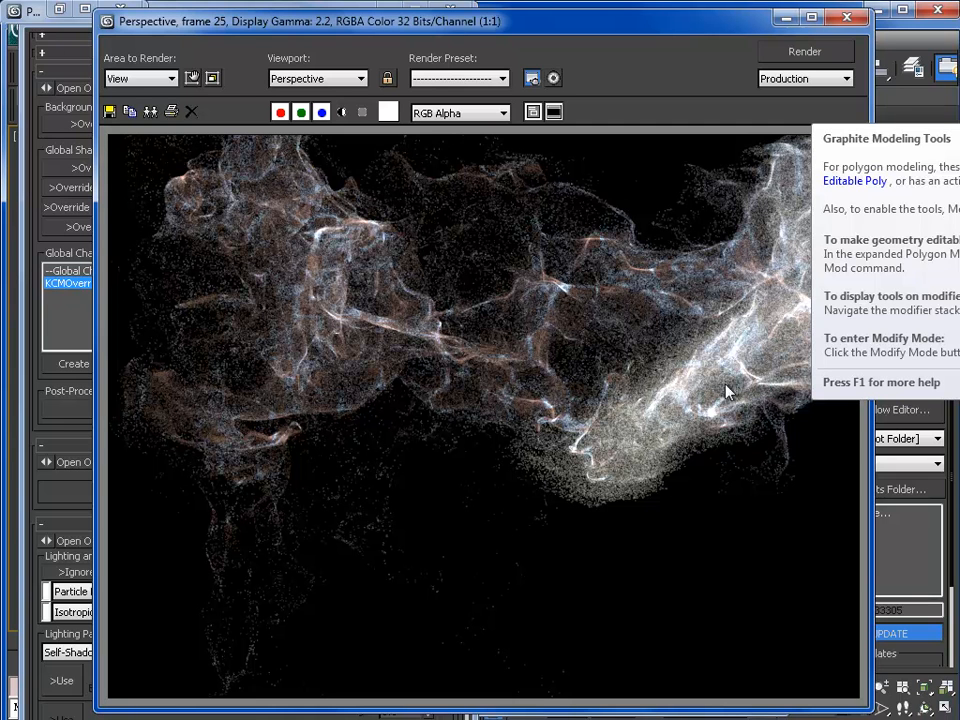
left_click(847, 17)
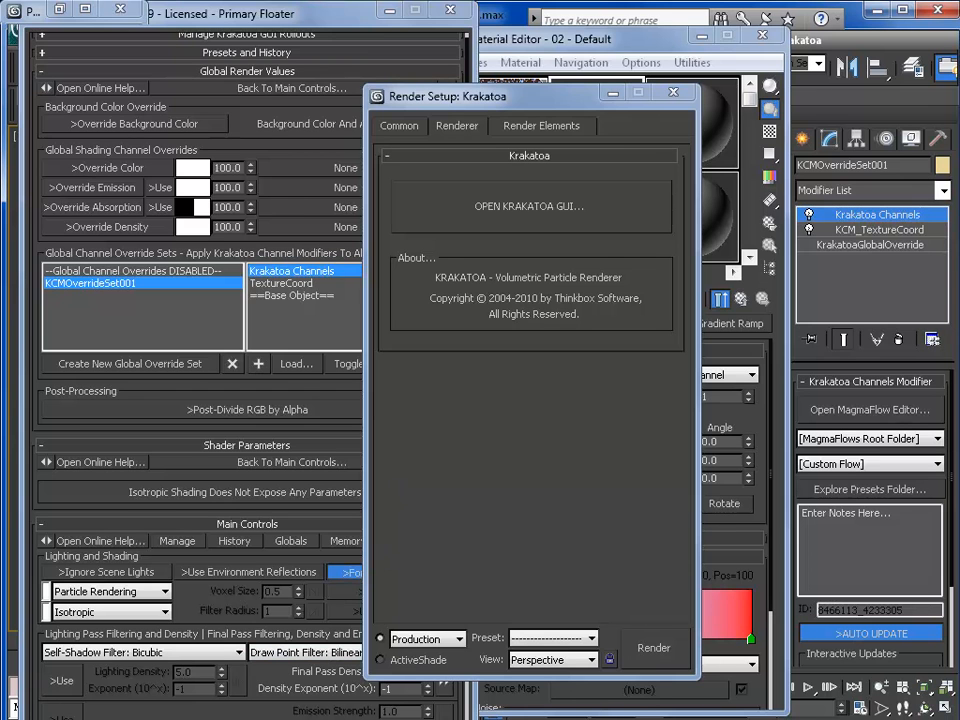
key("alt+Tab")
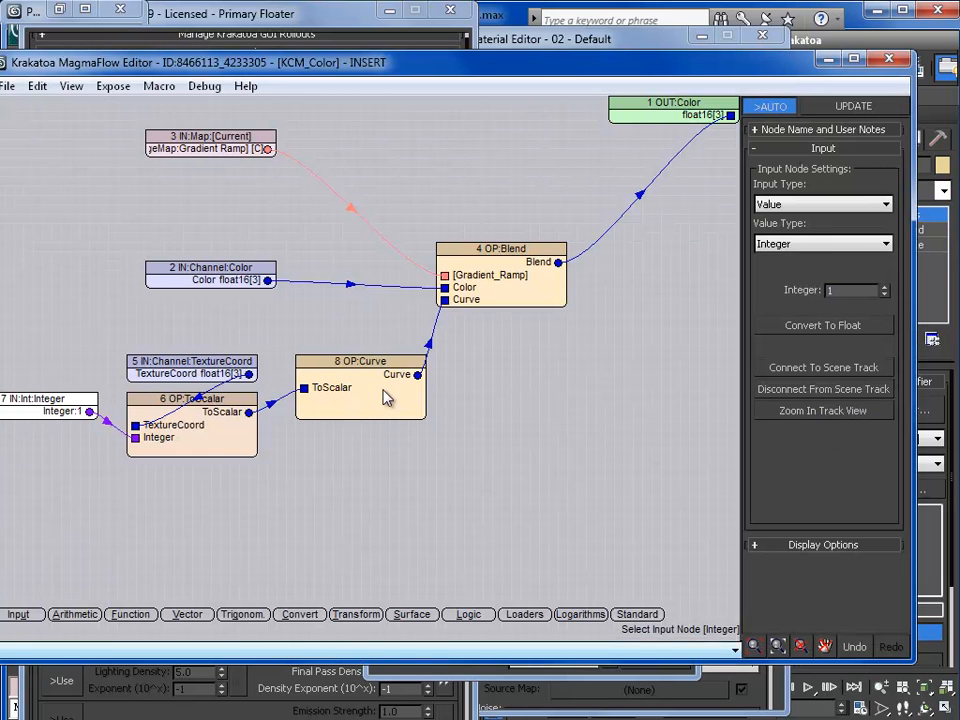
- Shift the Curve operator's middle point to about 0.241, 0.853 and render the Perspective view at frame 25 again
left_click(388, 398)
left_click_drag(820, 428, 810, 414)
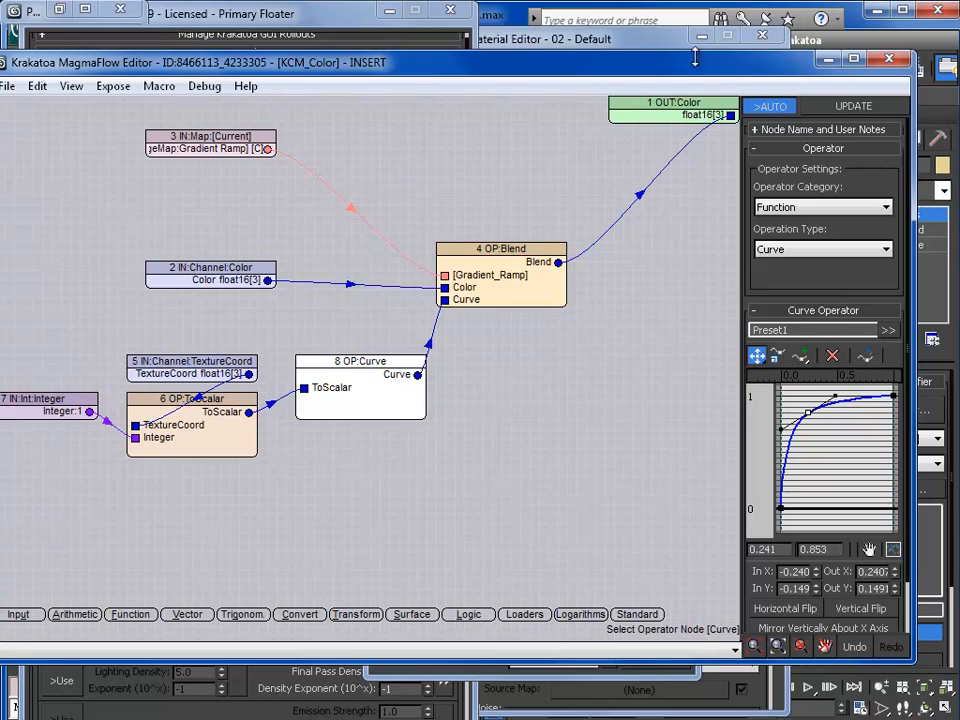
left_click(577, 41)
key("F9")
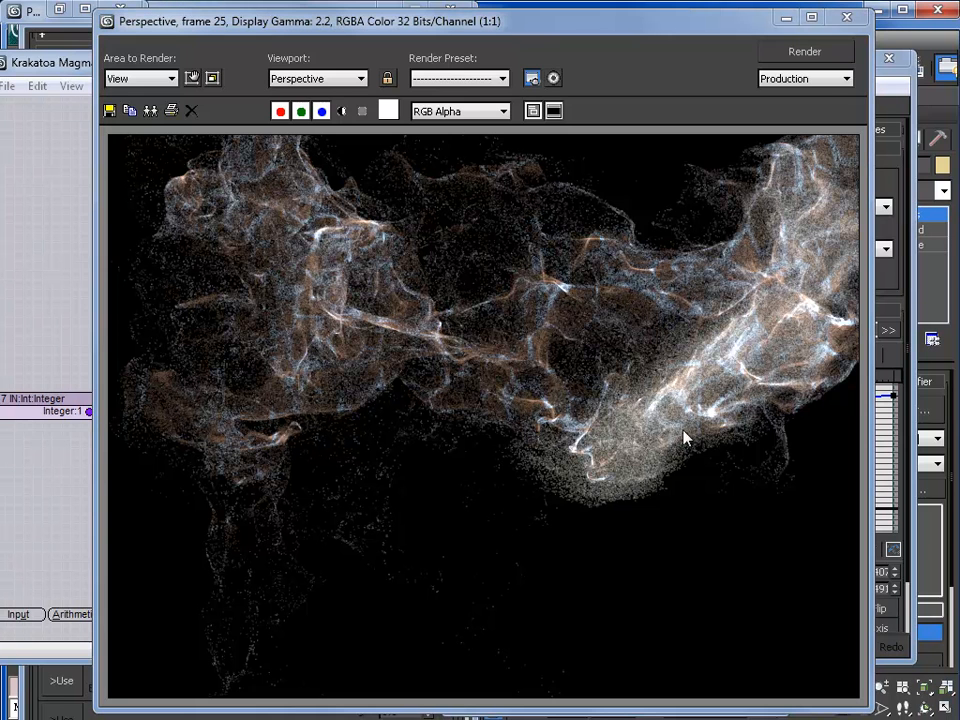
left_click(846, 17)
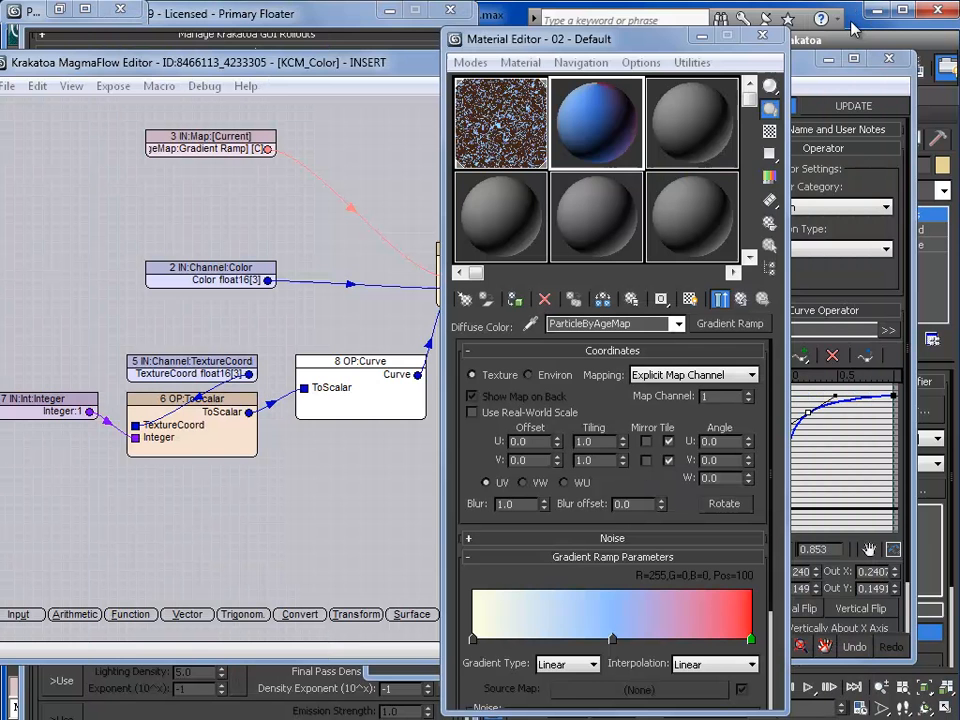
- Convert the curve's middle point to a corner, moving it to about 0.166 horizontally and setting its vertical value to 1
right_click(808, 410)
key("Escape")
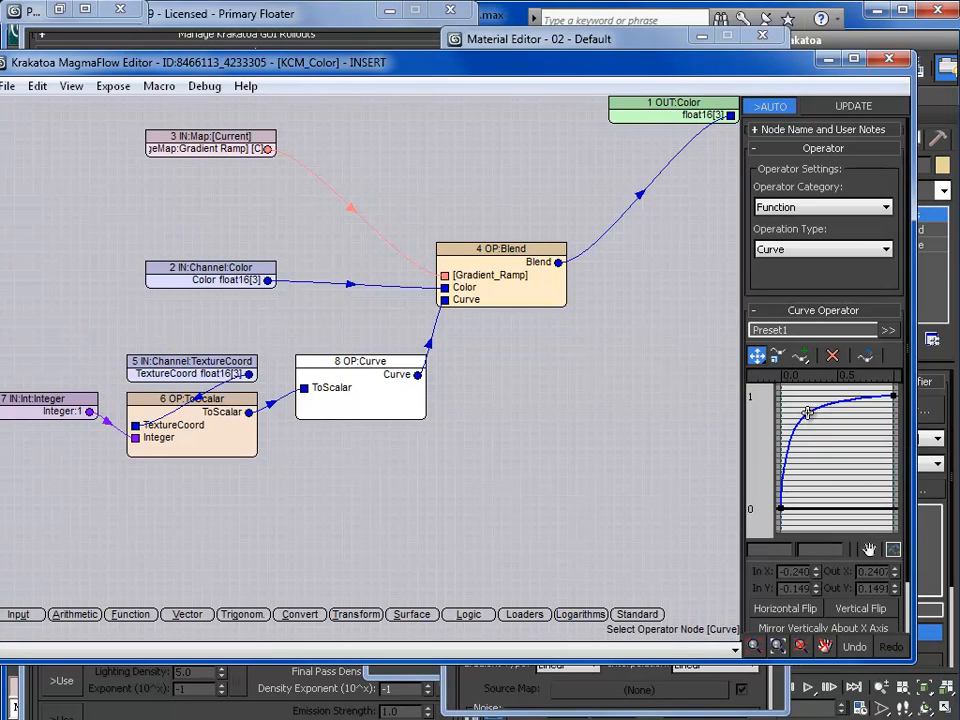
right_click(808, 412)
left_click(816, 425)
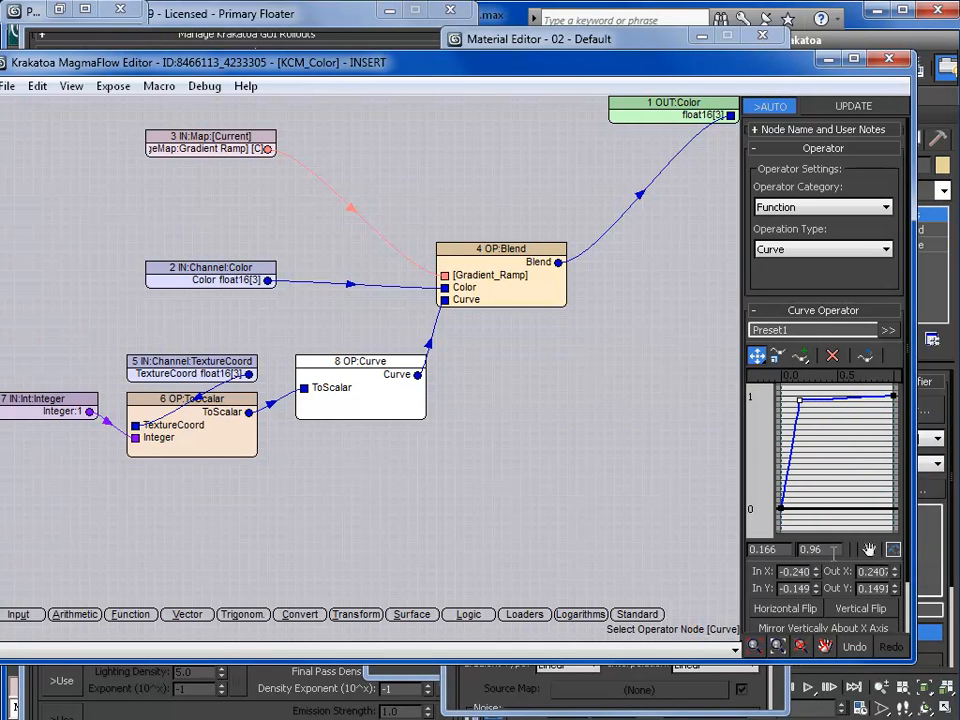
left_click_drag(834, 553, 744, 544)
type("1")
key("Return")
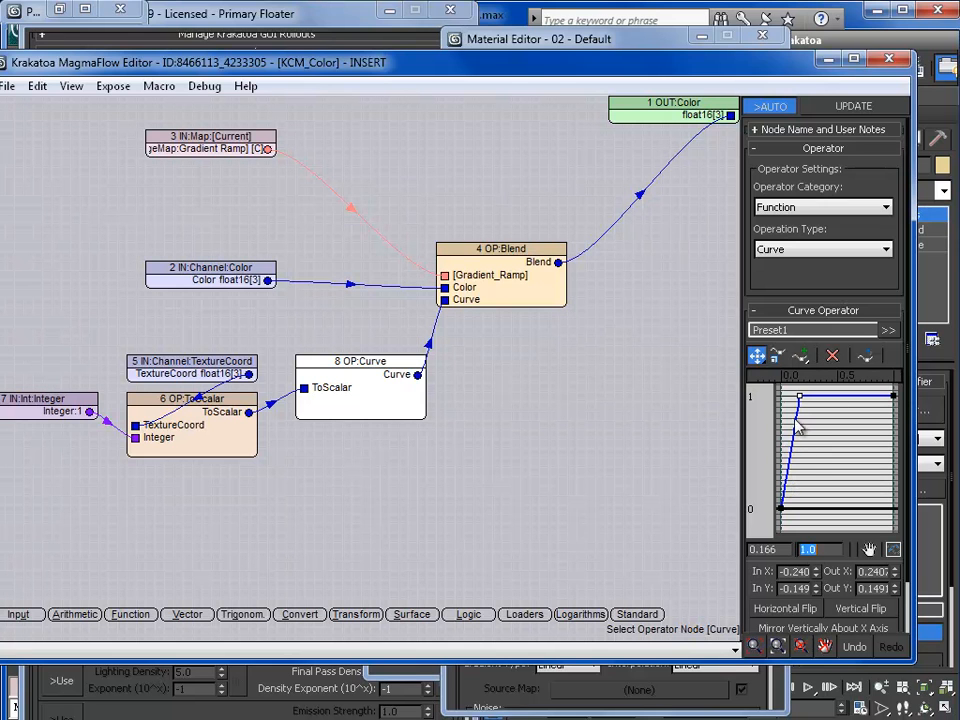
- Insert a point on the curve's rising segment at about 0.125 horizontally and set its vertical value to 0
left_click(800, 355)
left_click(790, 430)
left_click(757, 355)
left_click_drag(791, 432, 815, 535)
type("0")
key("Return")
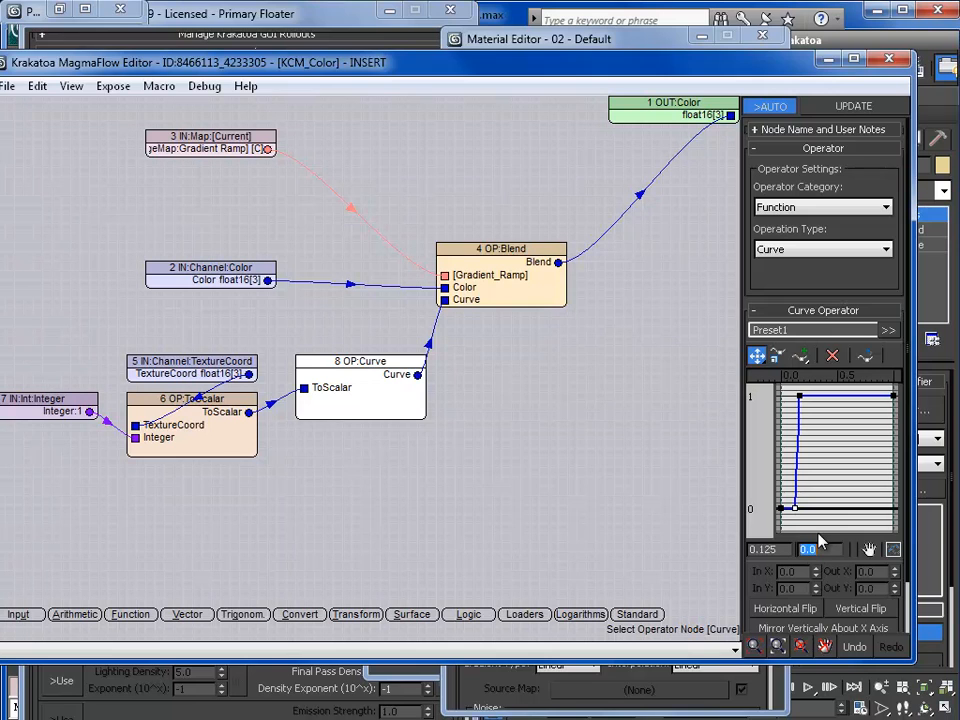
- Render the Perspective view at frame 25 to check the steep step-shaped blend curve, and close the rendered frame
left_click(756, 583)
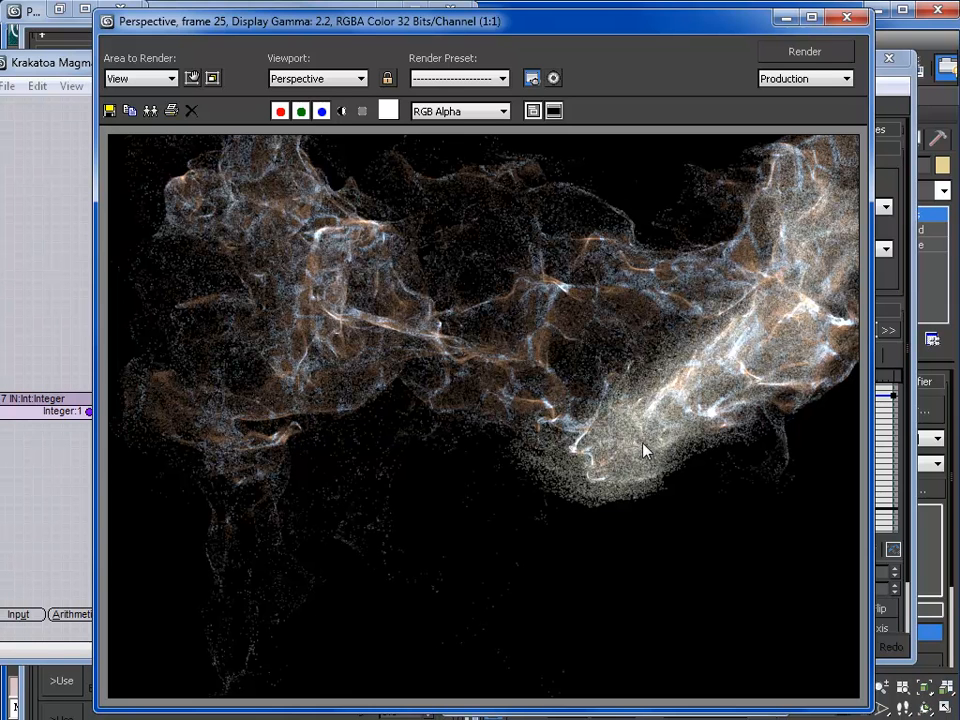
left_click(846, 17)
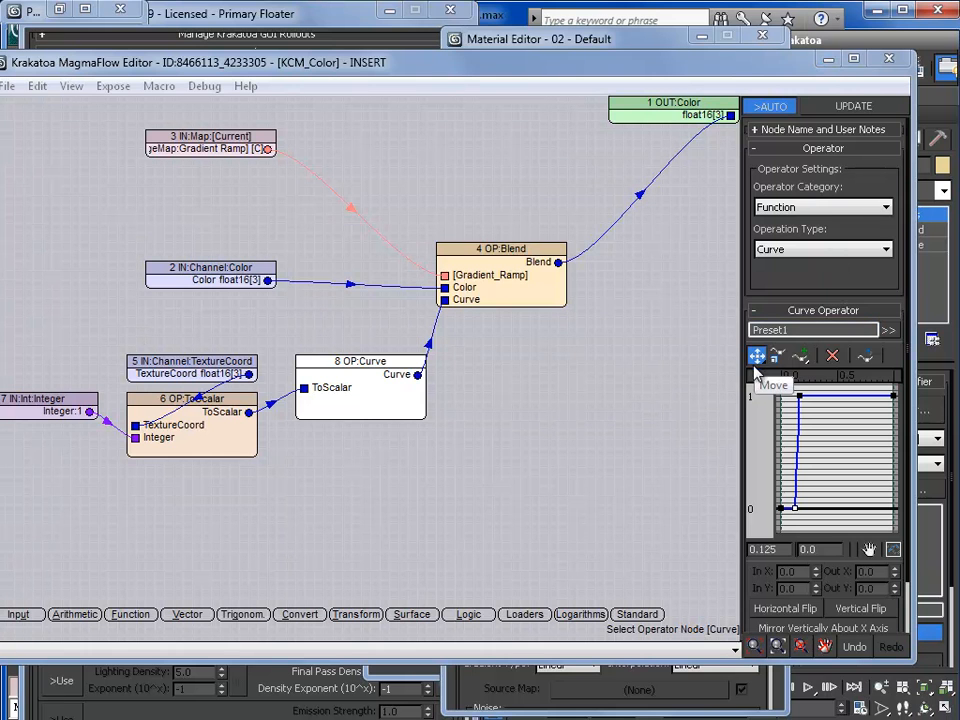
left_click_drag(761, 279, 763, 231)
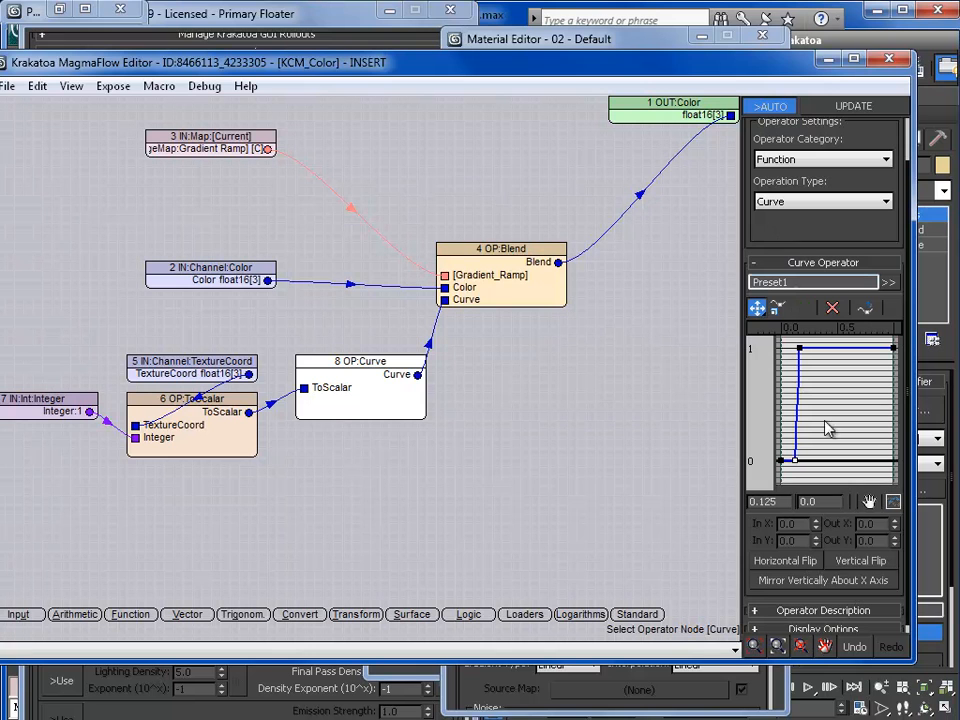